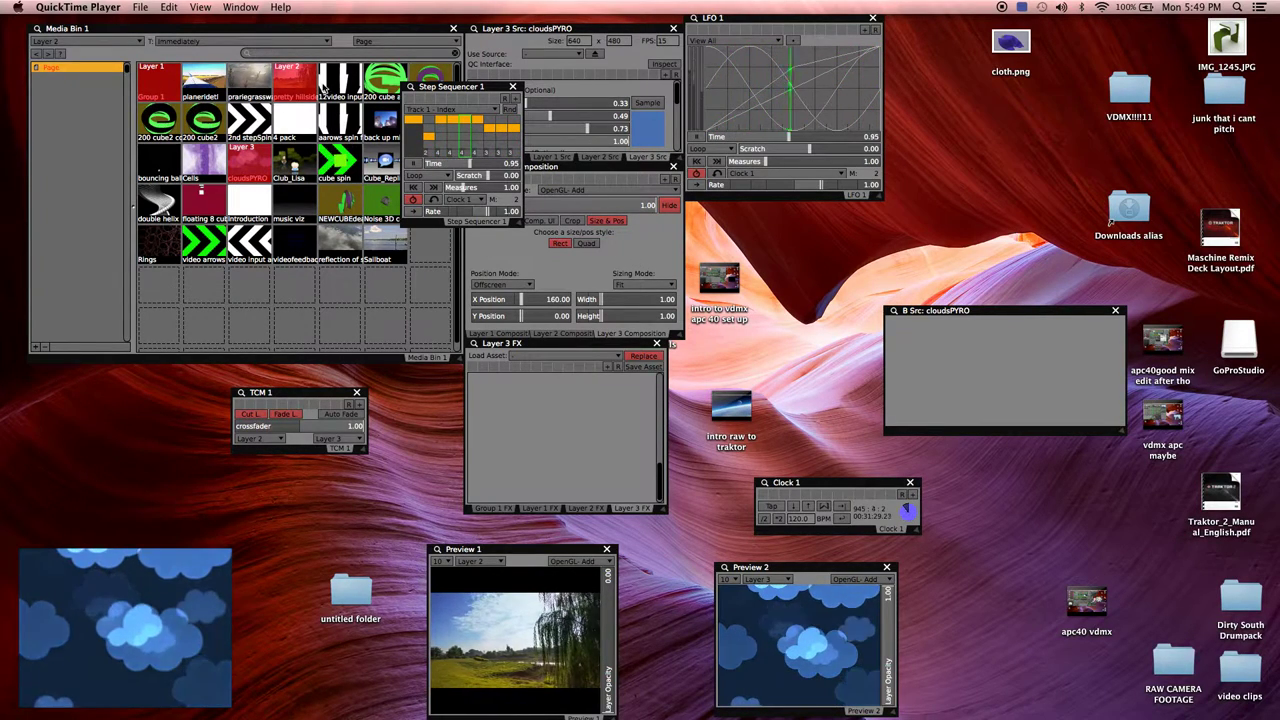
Bring VDMX5 to the front so its Workspace Inspector with Step Sequencer 1 is showing
left_click(326, 33)
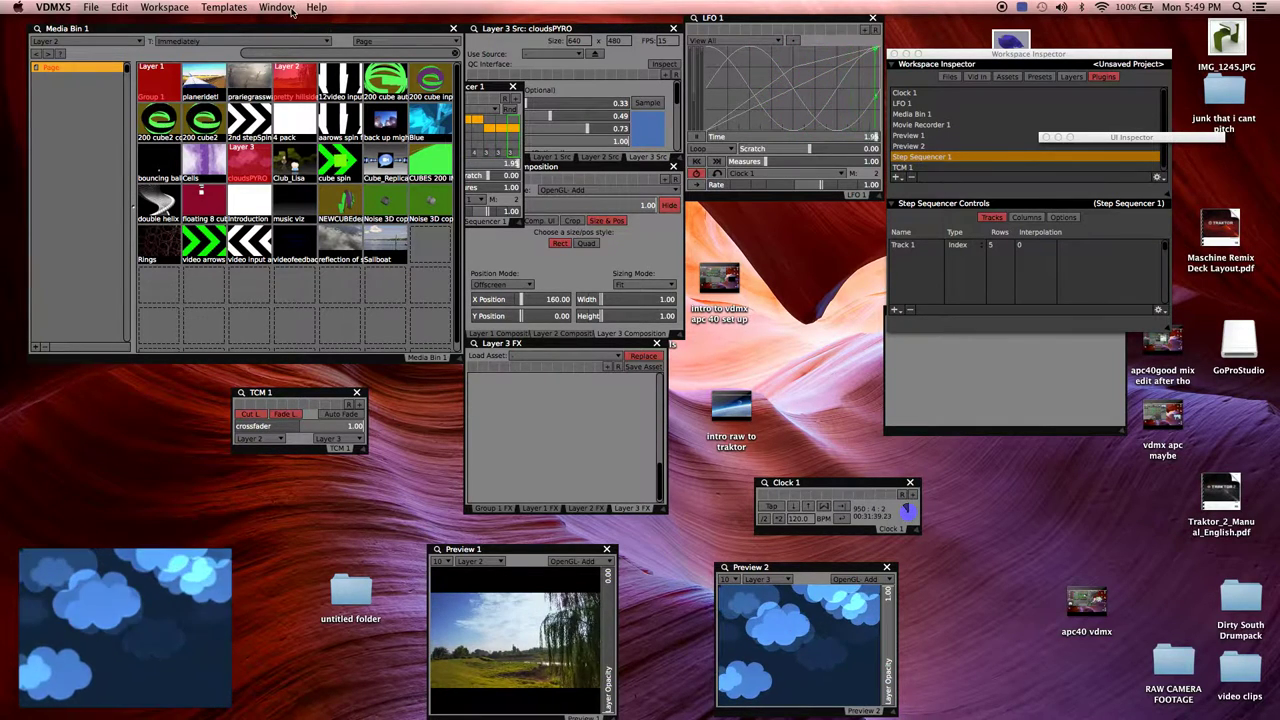
Load the APC20 Example, Syphon Player, Simple Player and finally Simple Mixer templates in turn
left_click(224, 7)
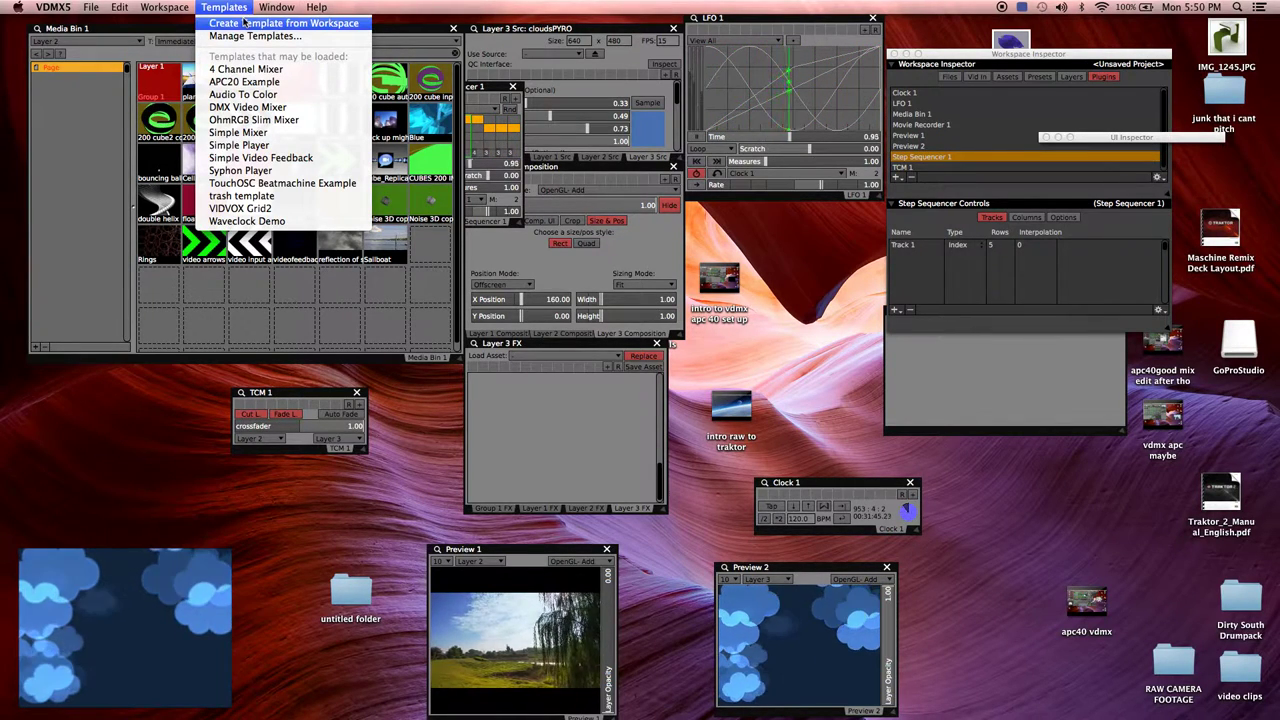
left_click(250, 84)
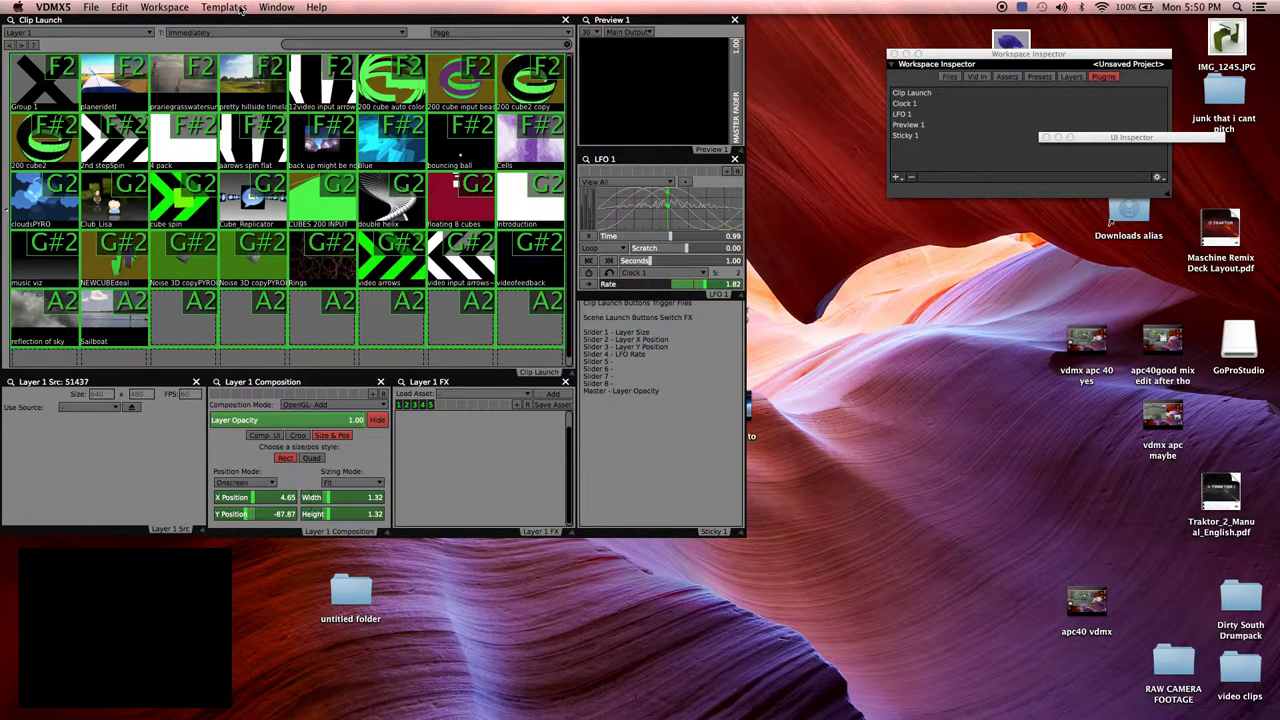
left_click(238, 8)
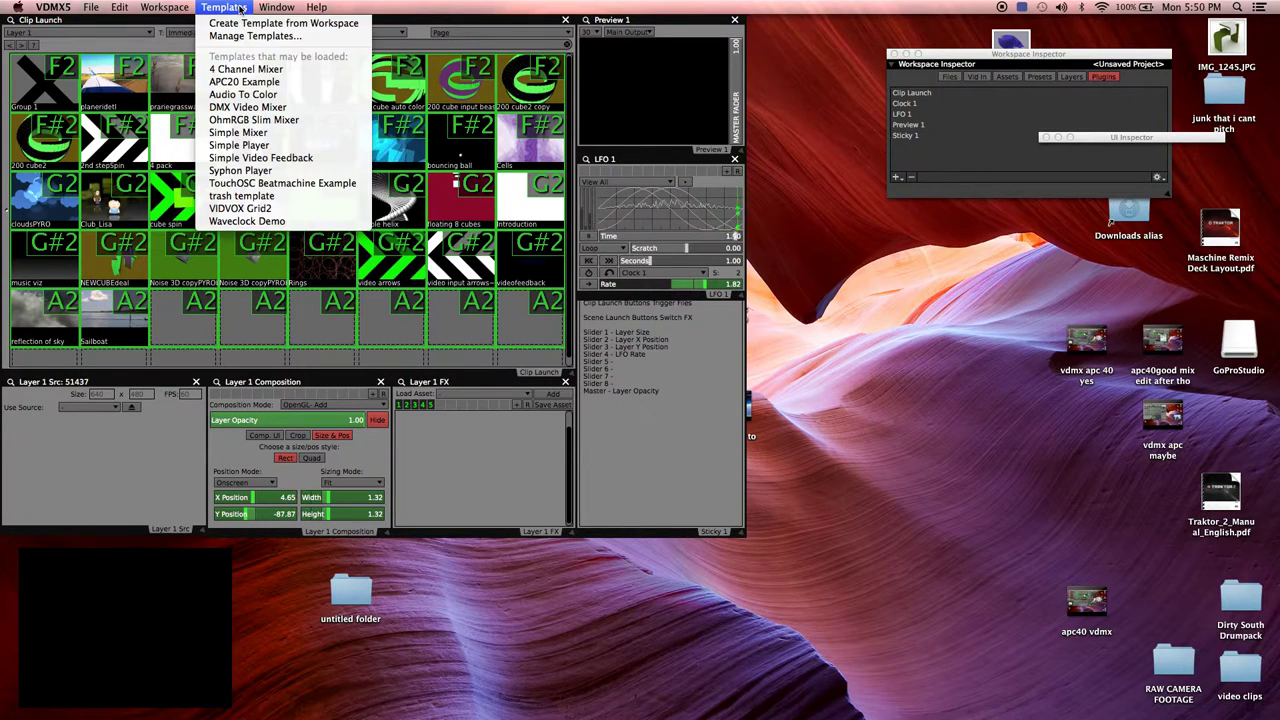
left_click(254, 169)
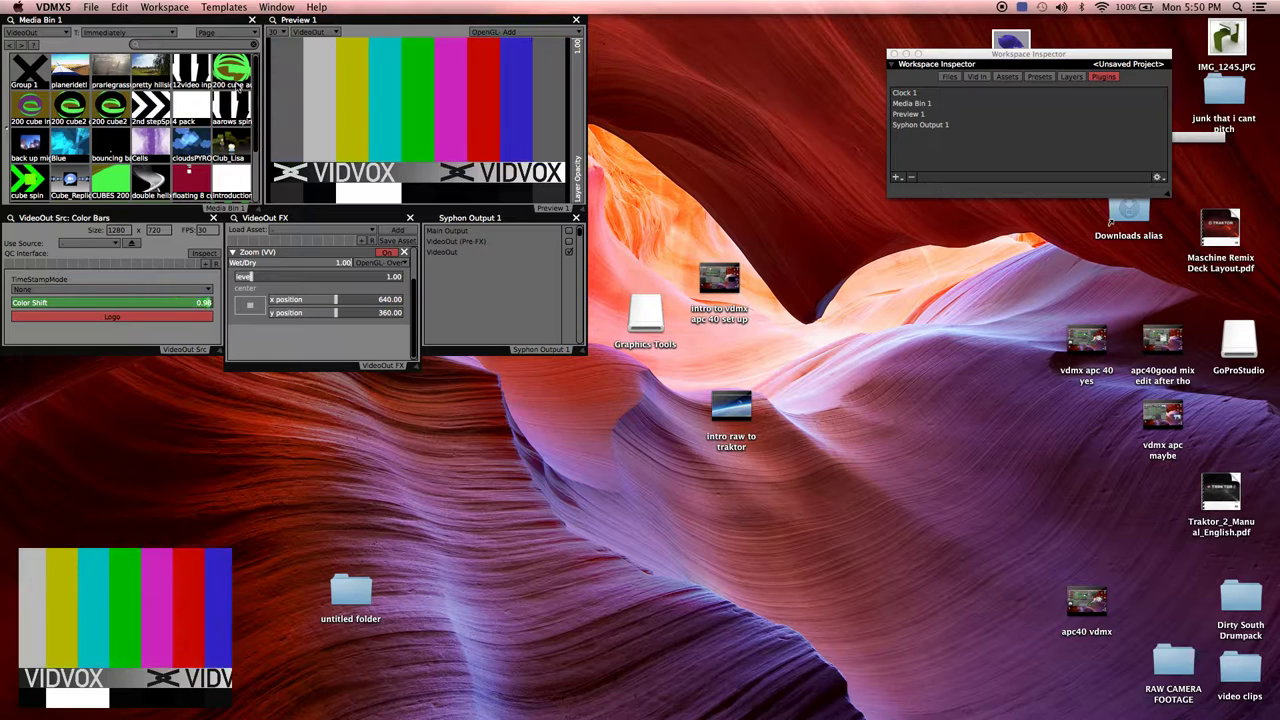
left_click(231, 10)
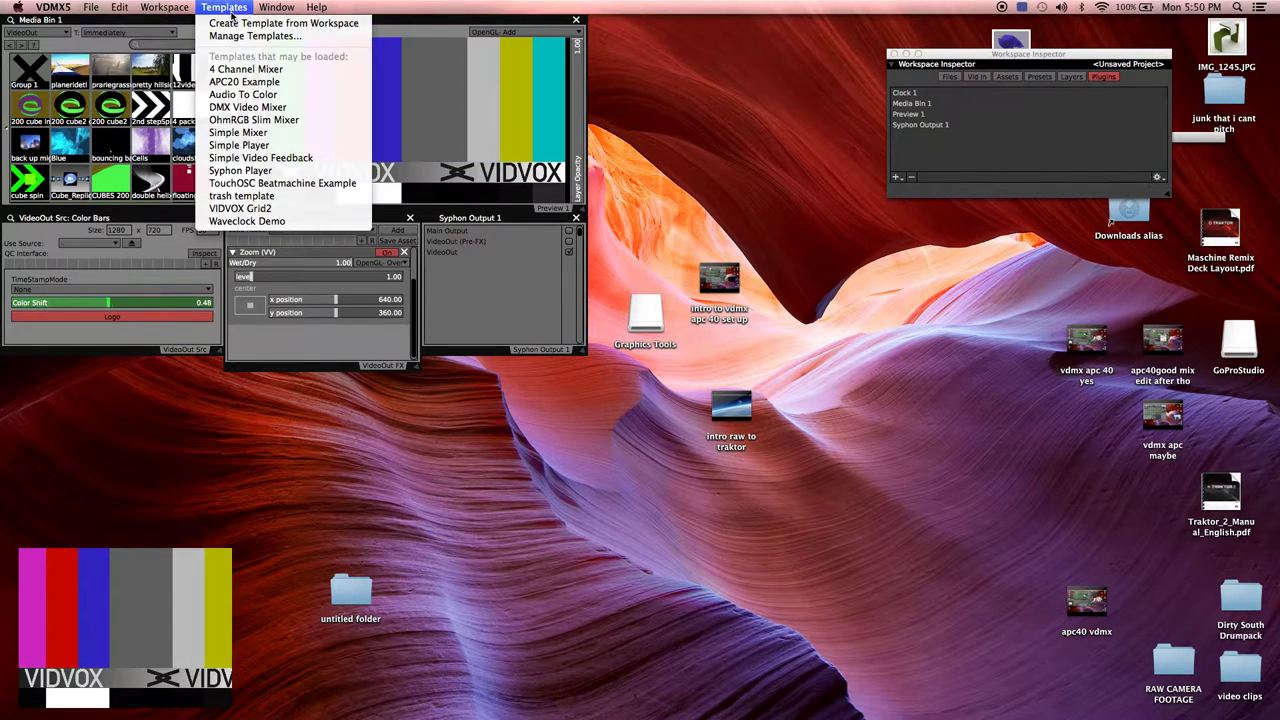
left_click(238, 145)
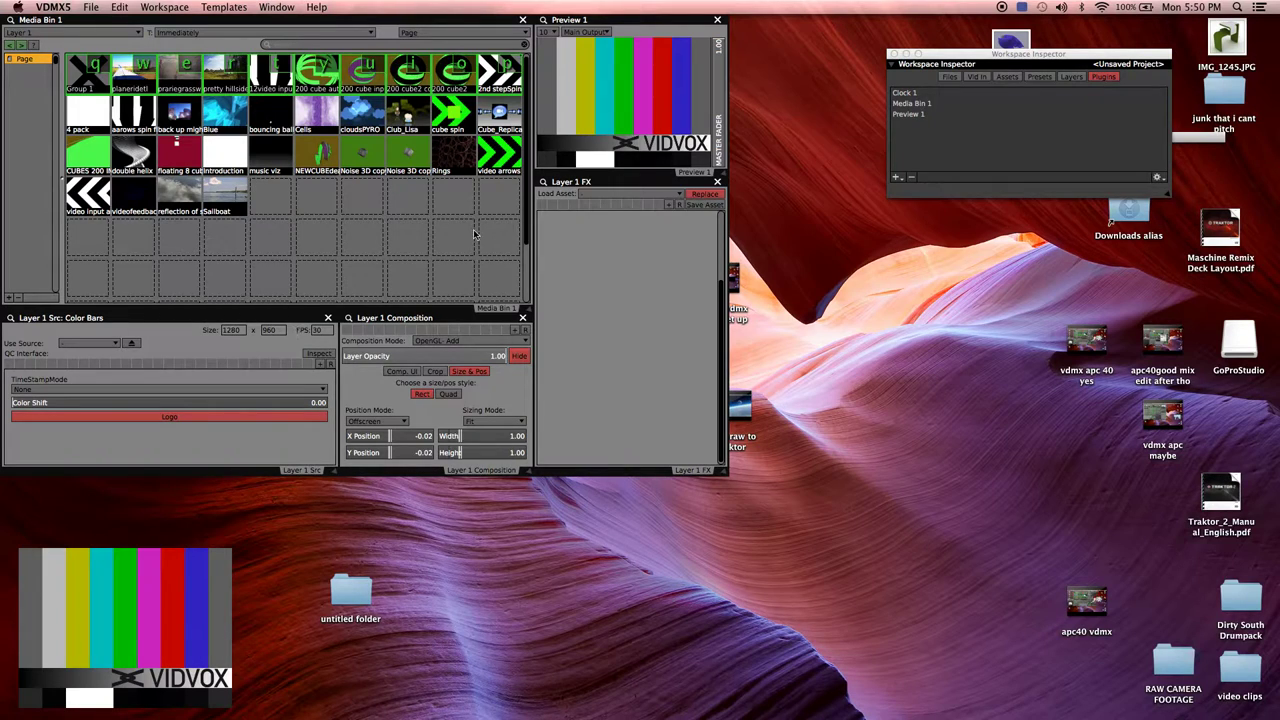
left_click(218, 9)
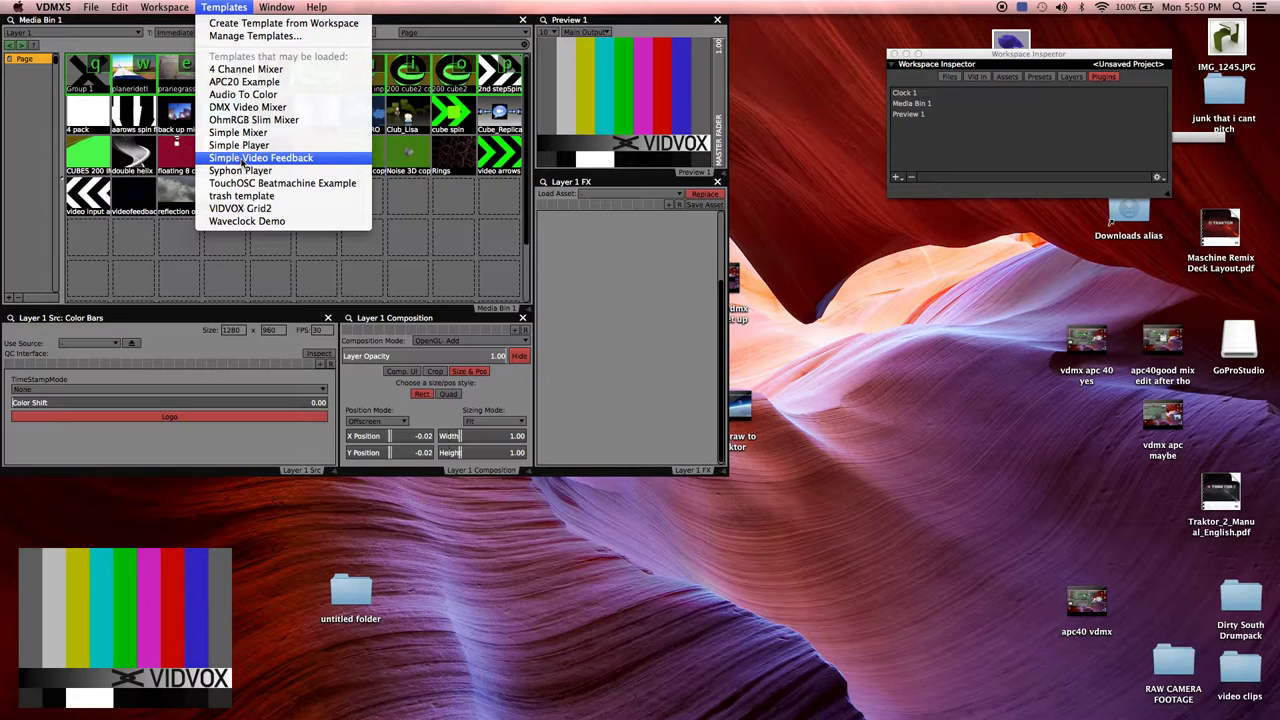
left_click(245, 132)
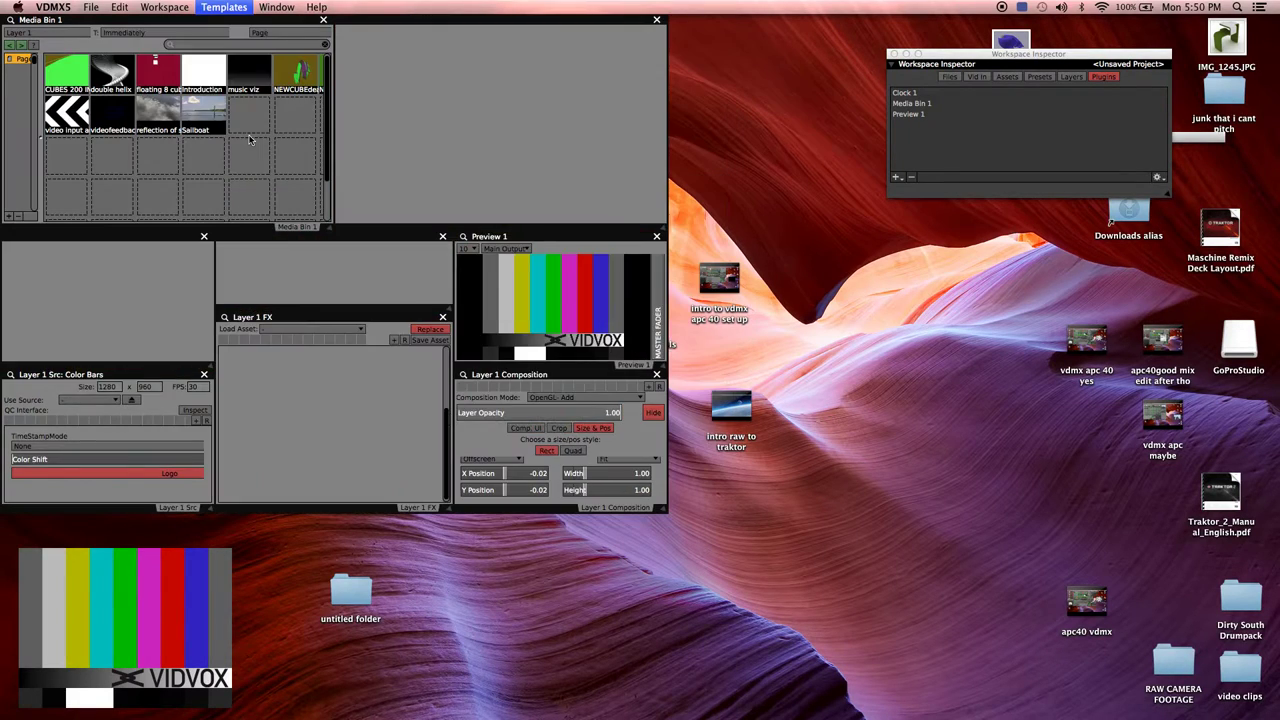
Start a new empty project, confirming the current one should close
left_click(225, 8)
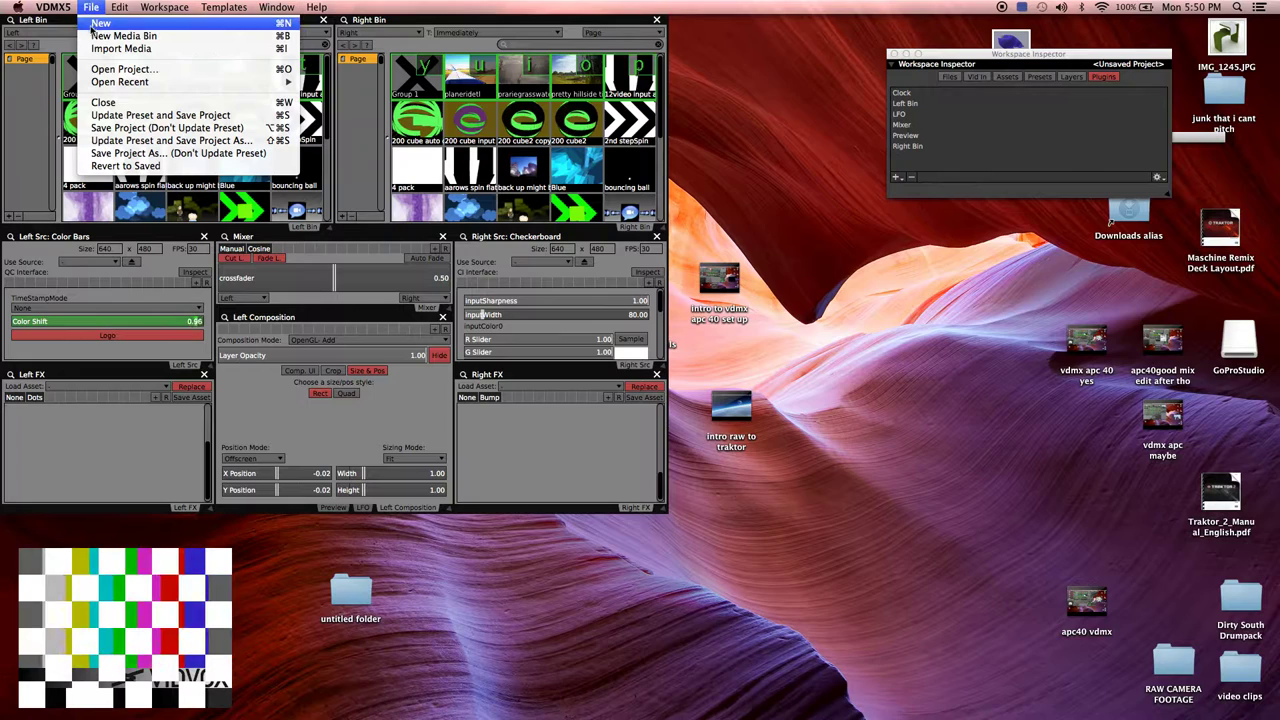
left_click(95, 24)
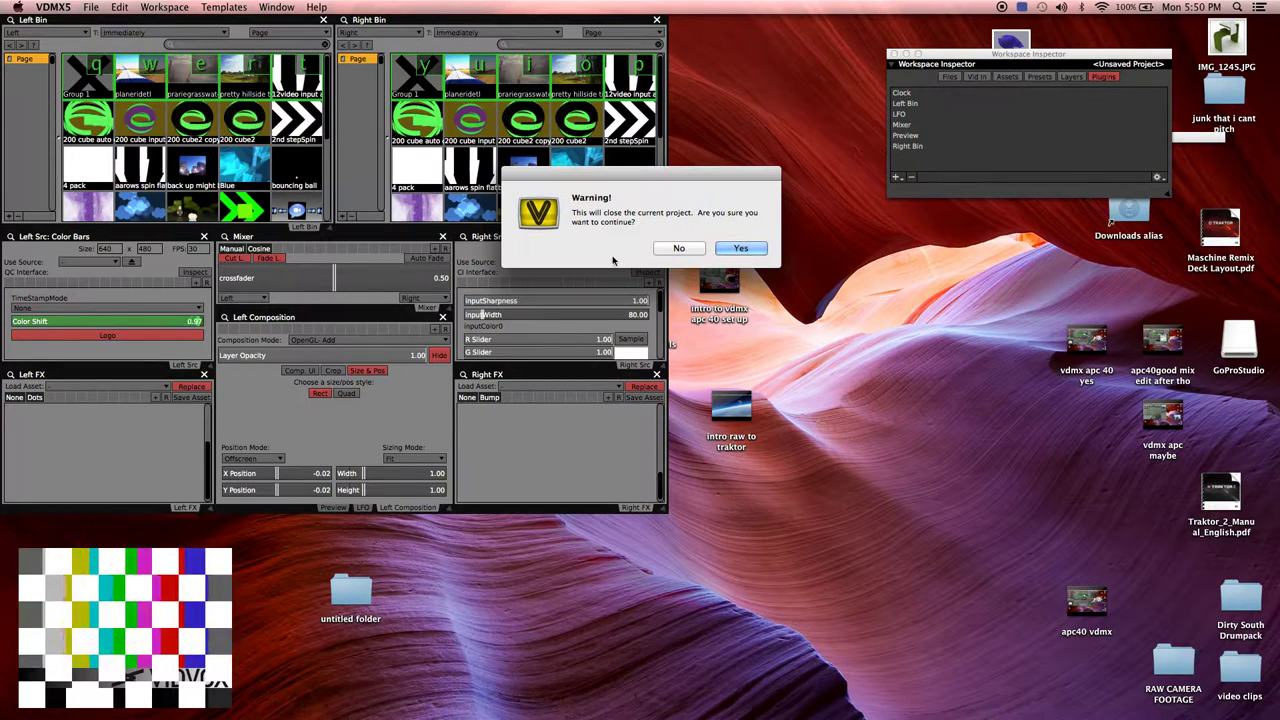
left_click(738, 249)
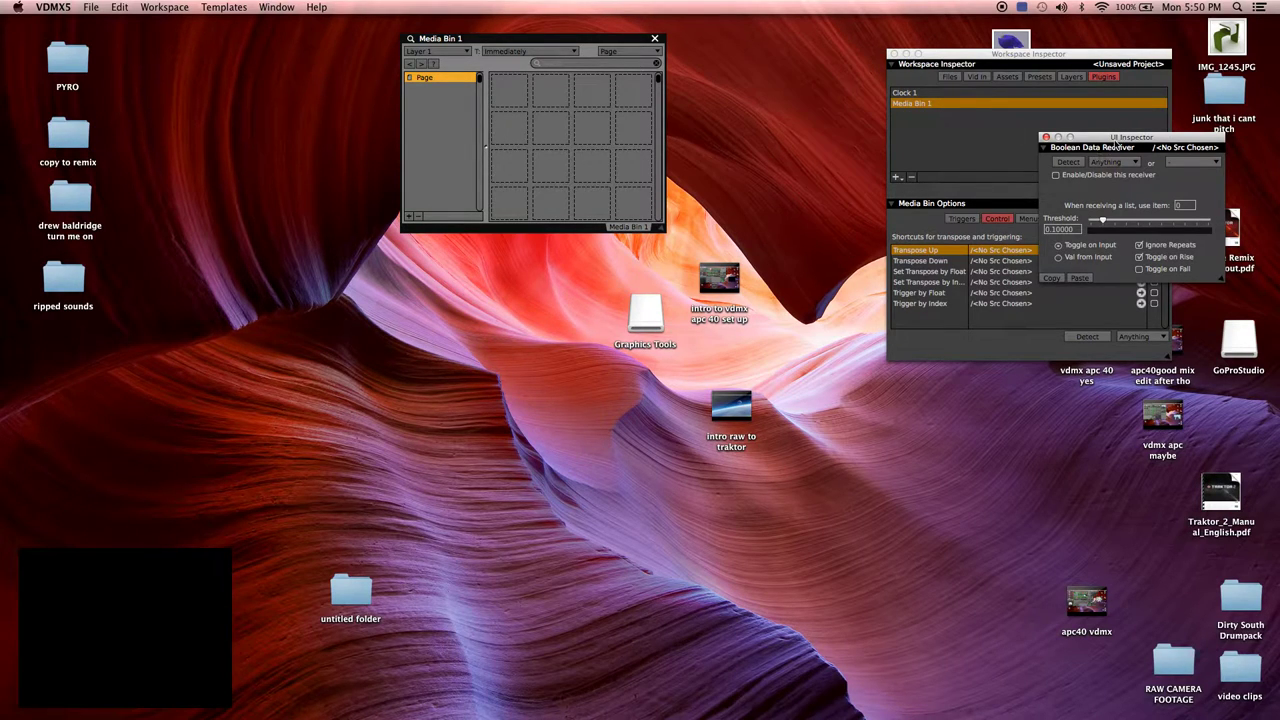
Move the data receiver settings window down and shift the Workspace Inspector left
left_click_drag(1117, 144, 939, 398)
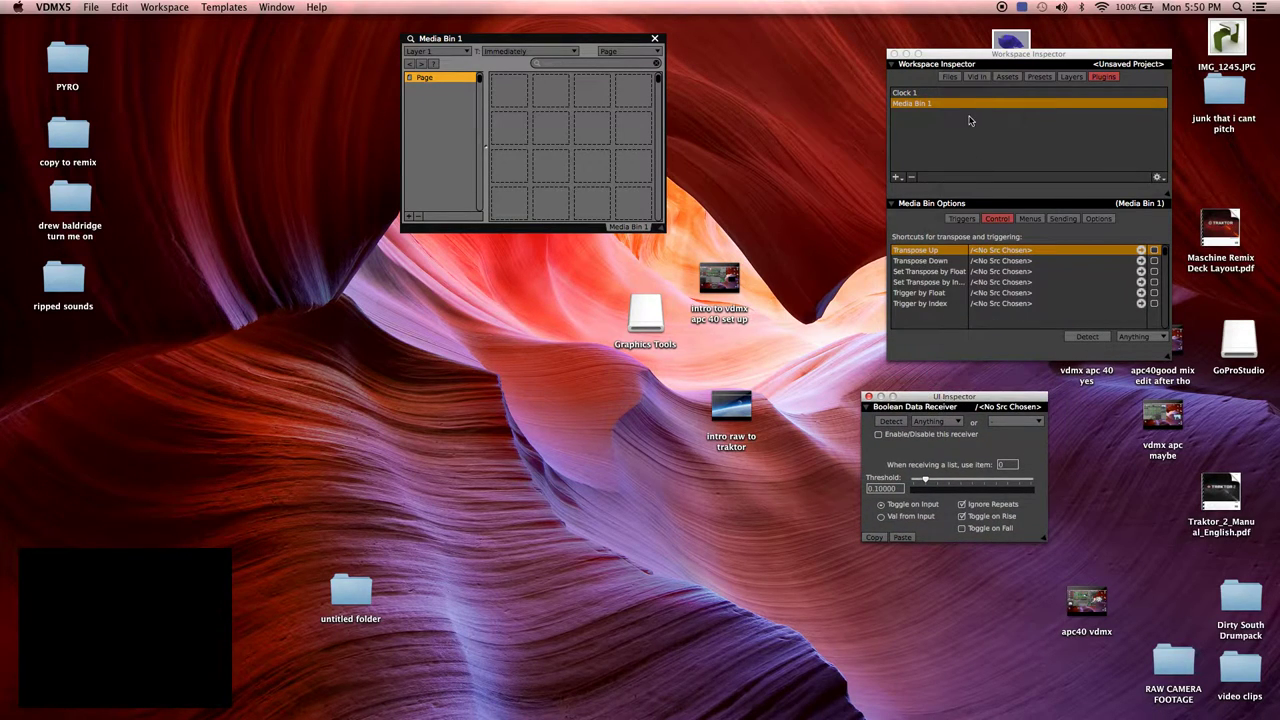
left_click(986, 59)
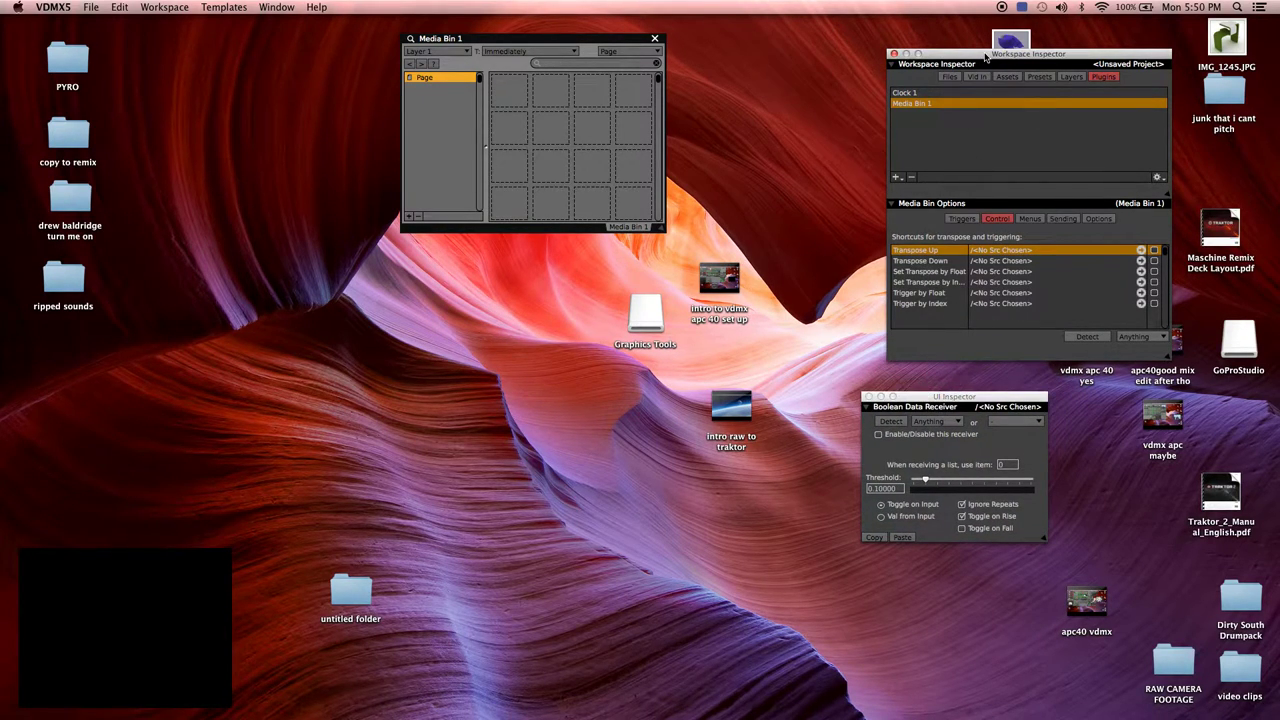
left_click_drag(986, 57, 831, 42)
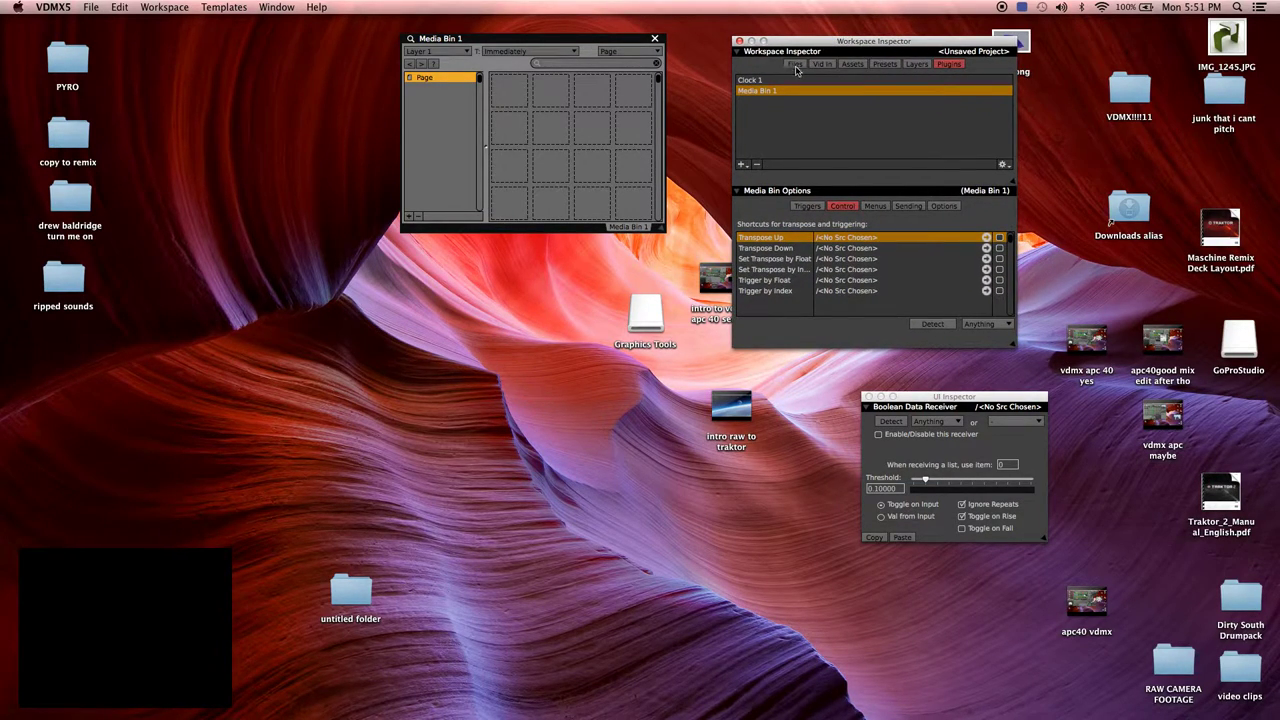
Show the Layers settings in the Workspace Inspector after glancing at the plugin list
left_click(917, 64)
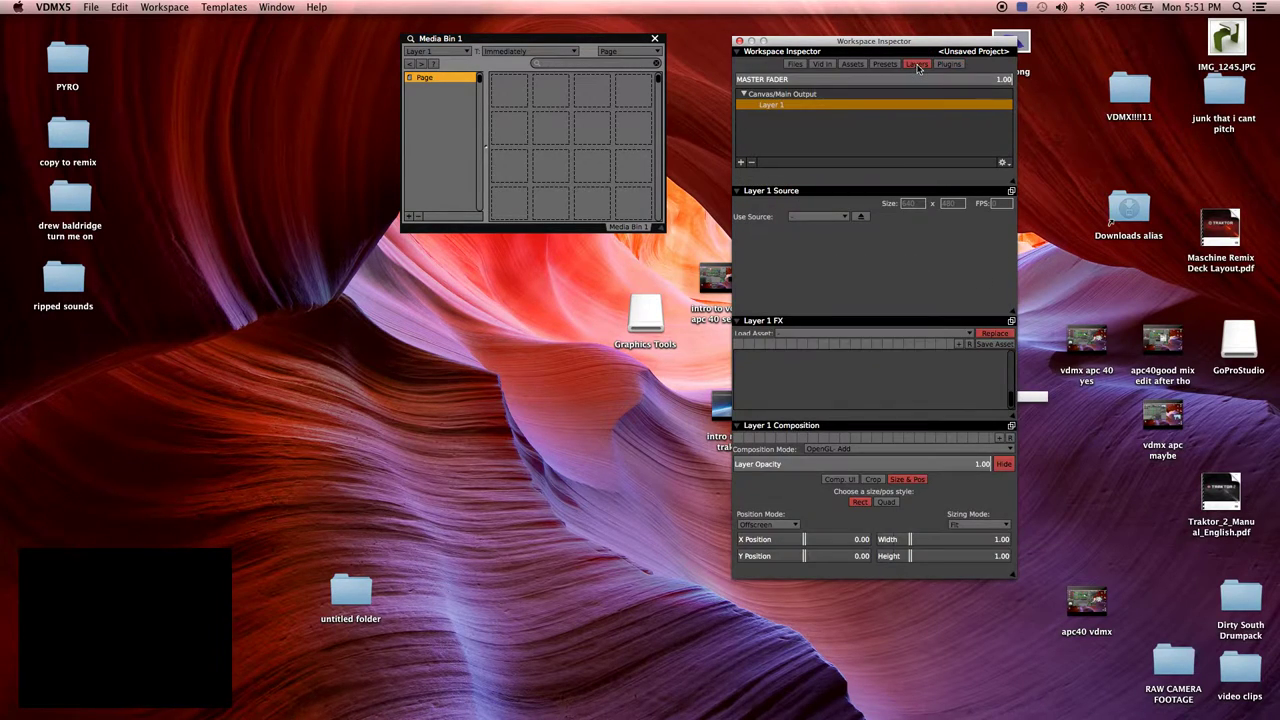
left_click(947, 64)
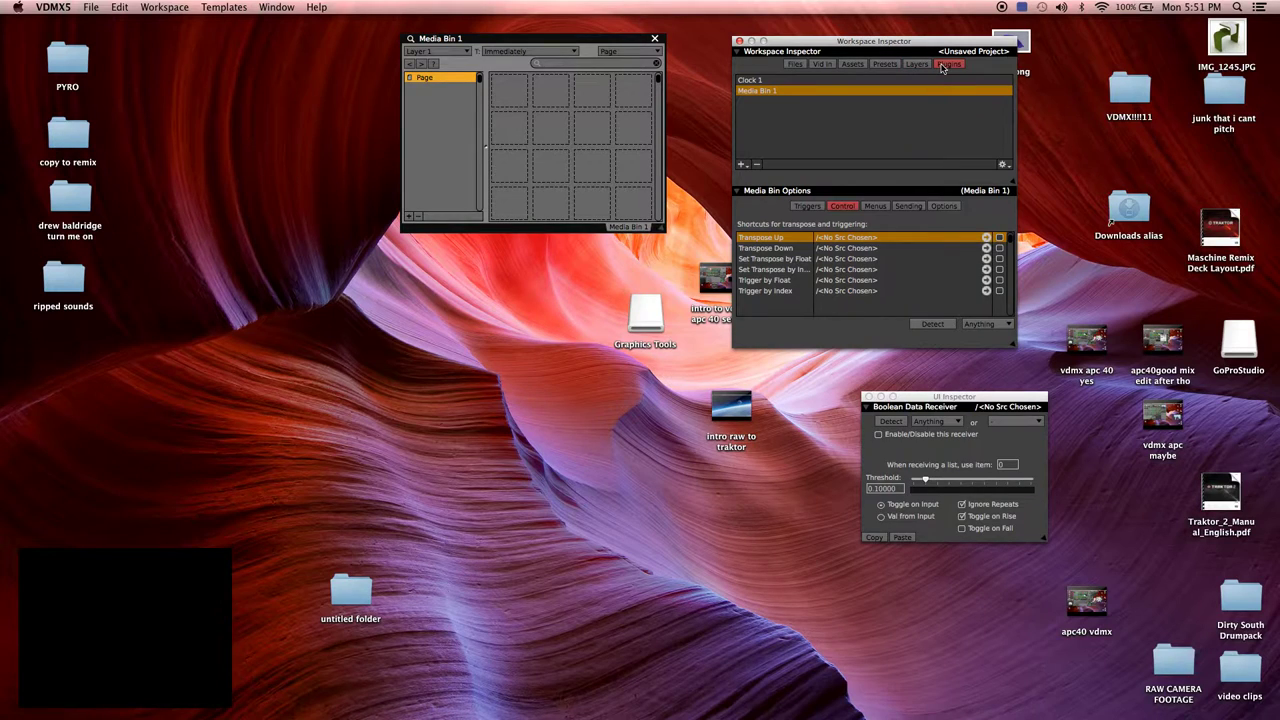
left_click(918, 65)
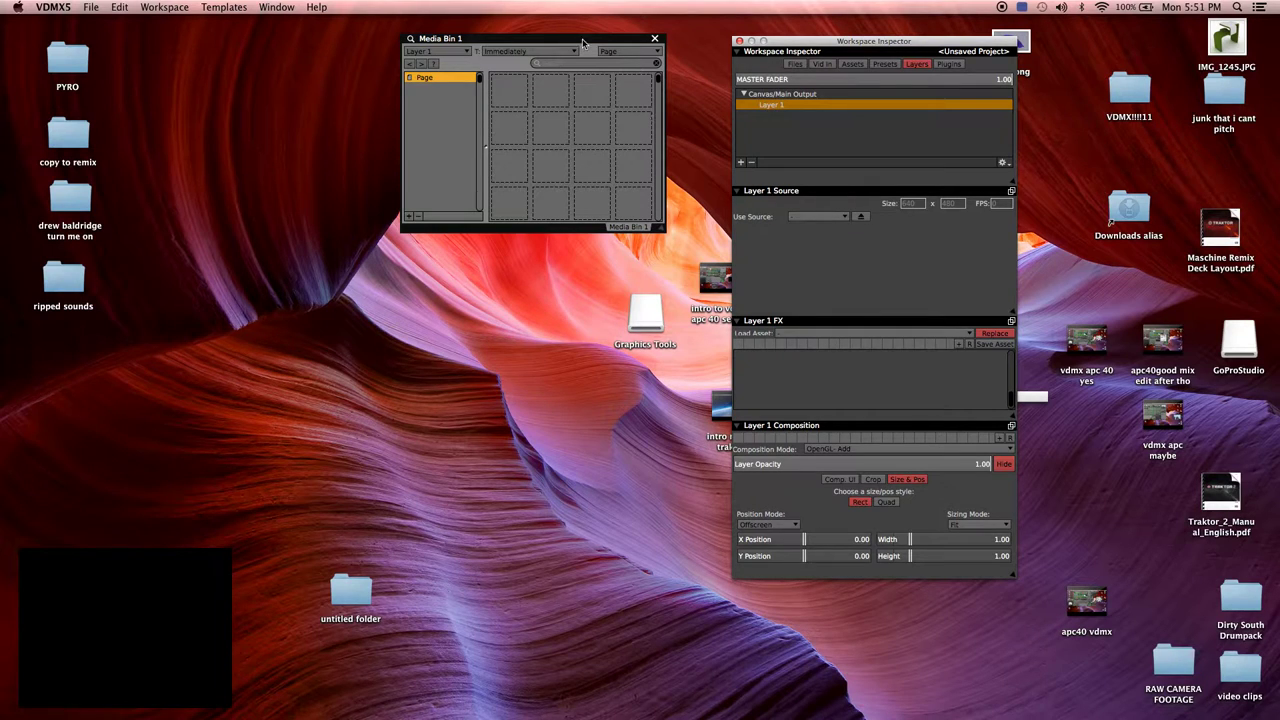
Move Media Bin 1 to the upper left and enlarge it to show more slots
left_click_drag(582, 38, 395, 63)
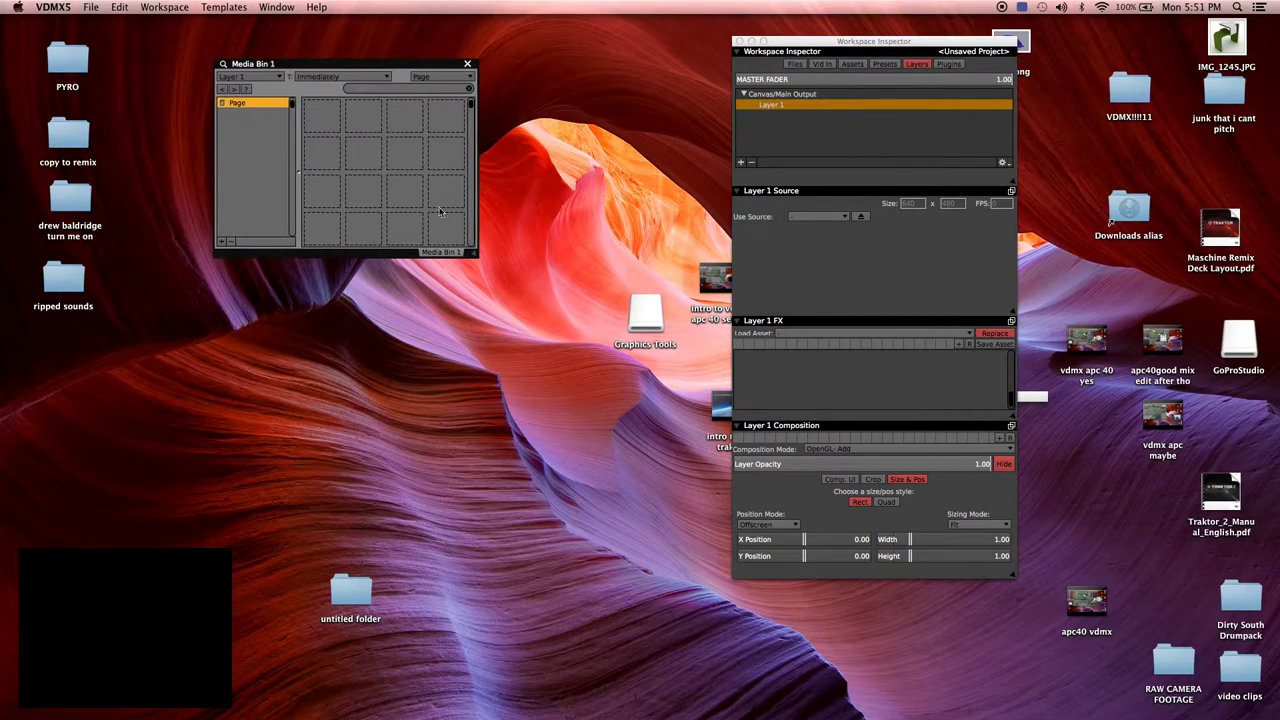
left_click(483, 254)
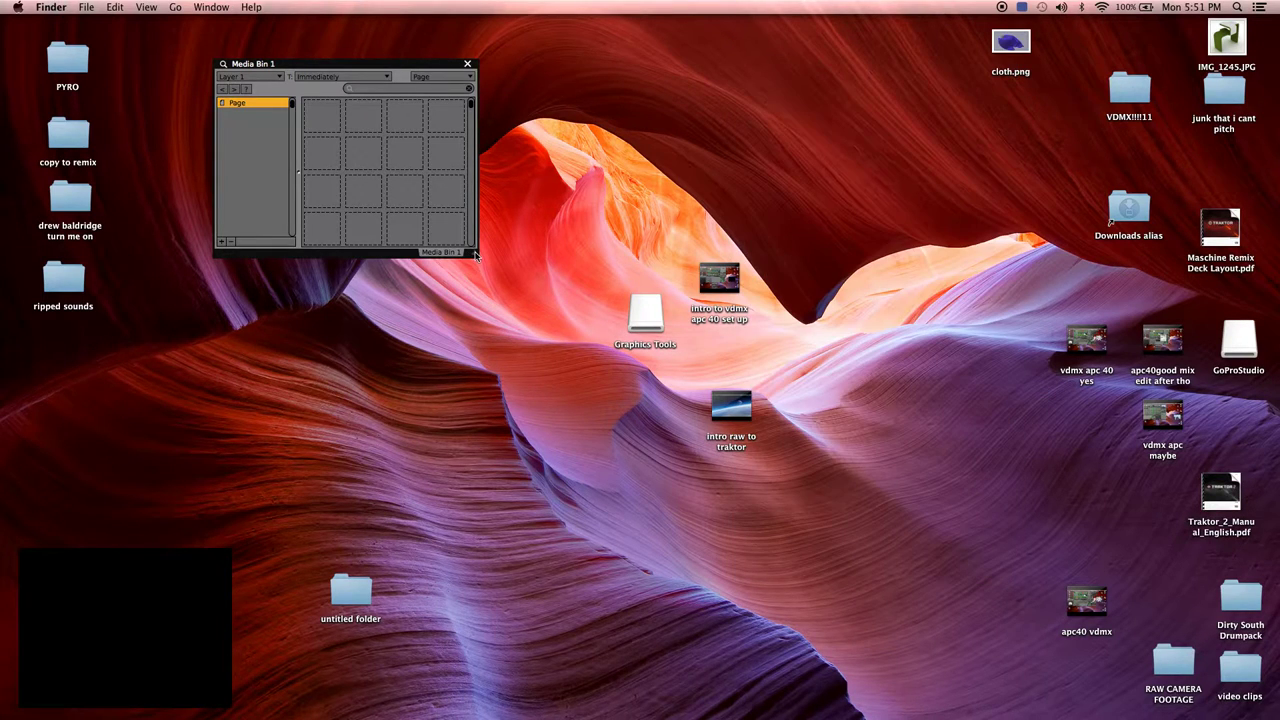
left_click_drag(475, 254, 615, 370)
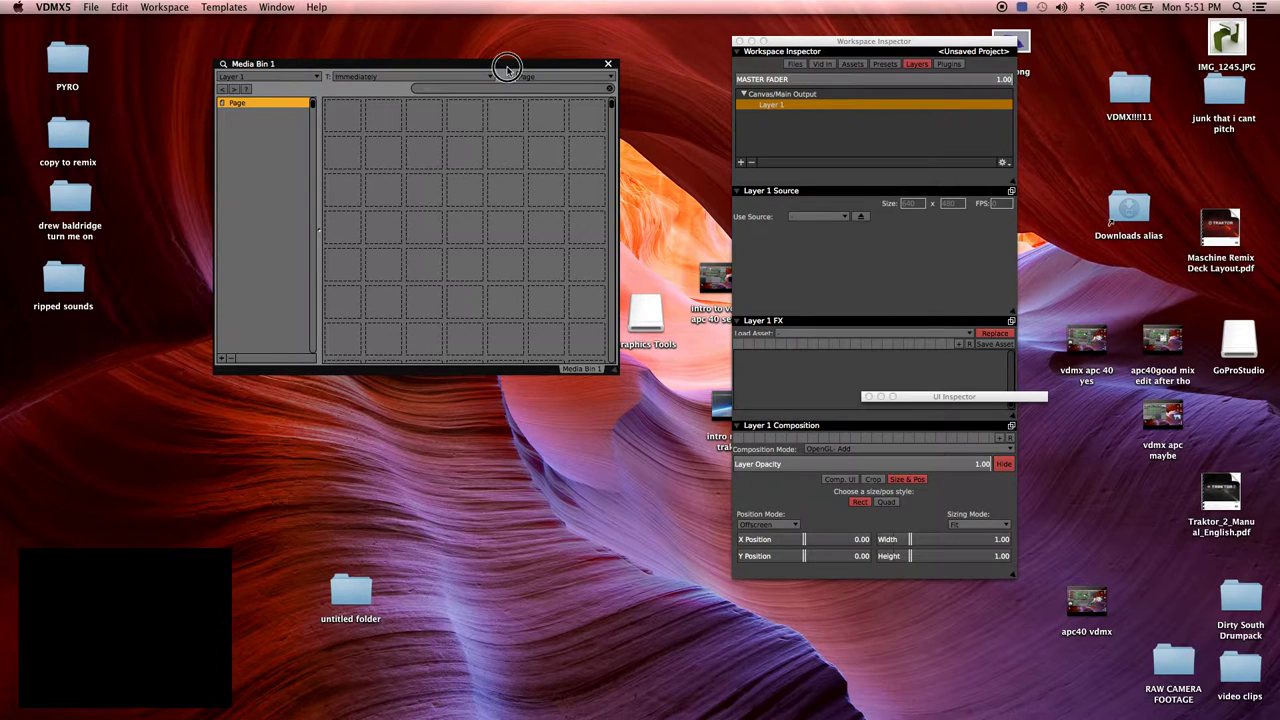
left_click_drag(503, 58, 390, 47)
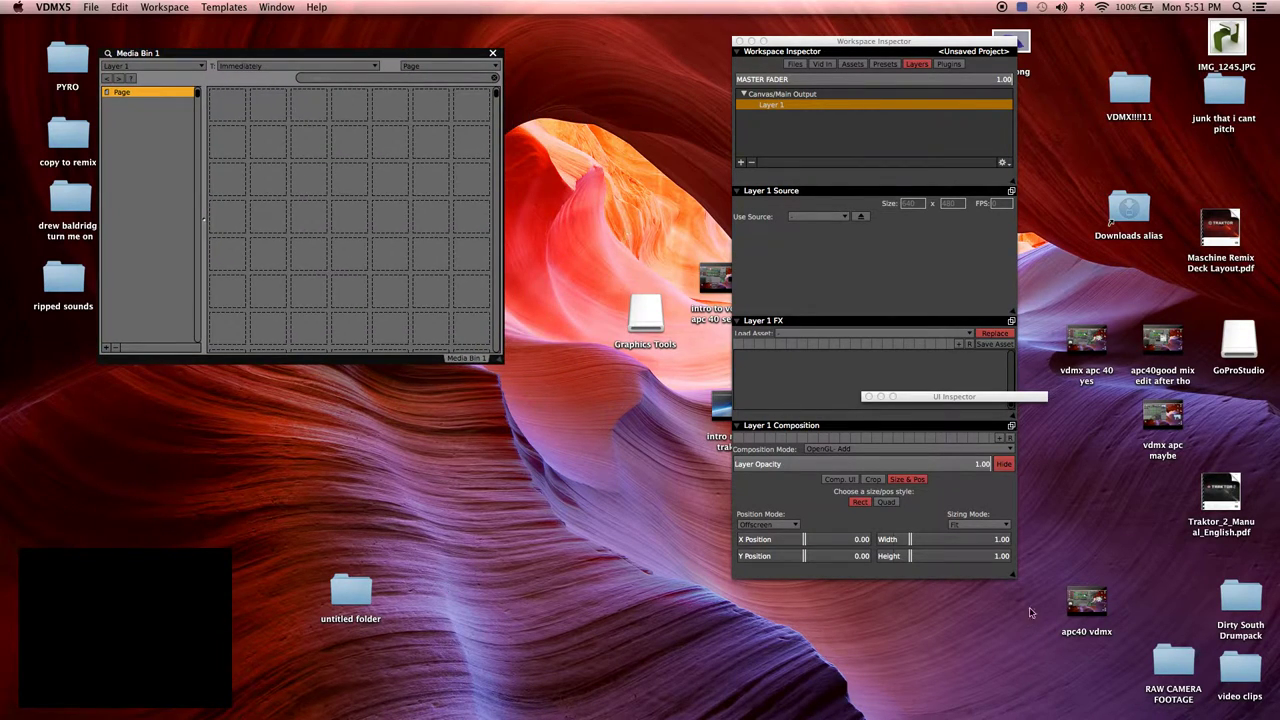
Drag six items, QQQQQUUARTZZZZ!!! through sunnycloudTL.mp4, from the video clips folder into Media Bin 1
double_click(1245, 678)
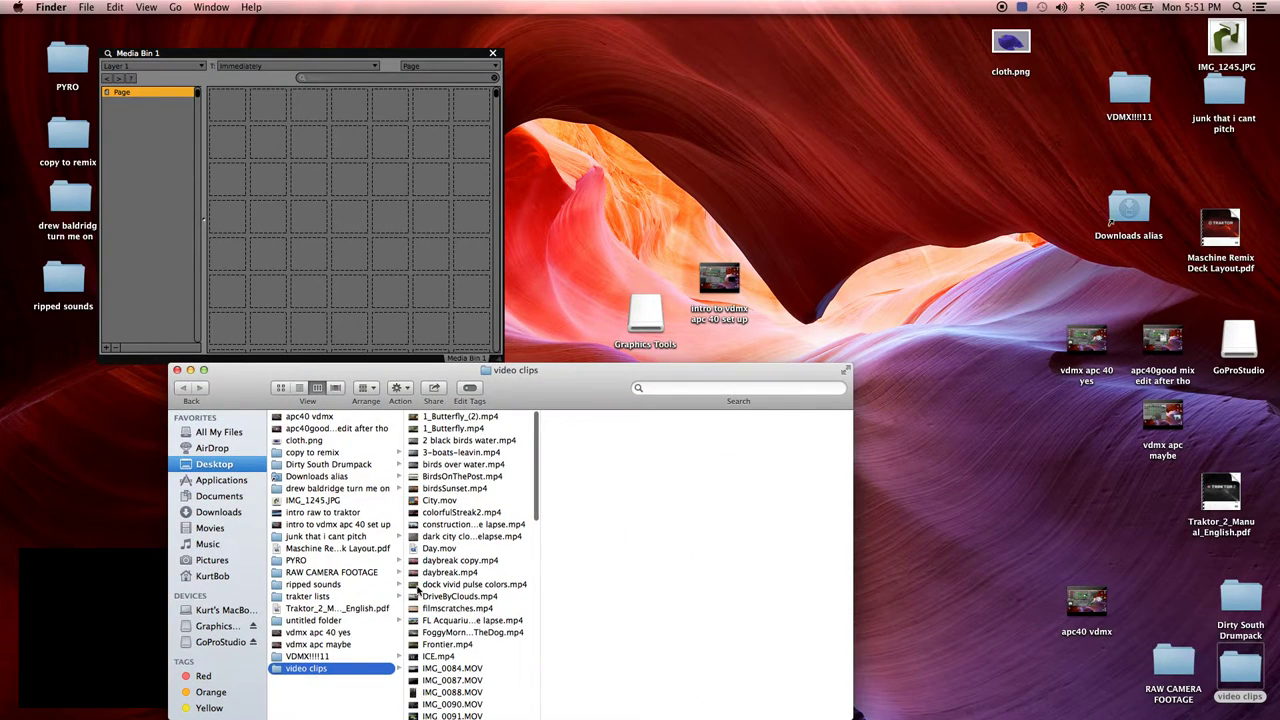
scroll(420, 590, "down", 10)
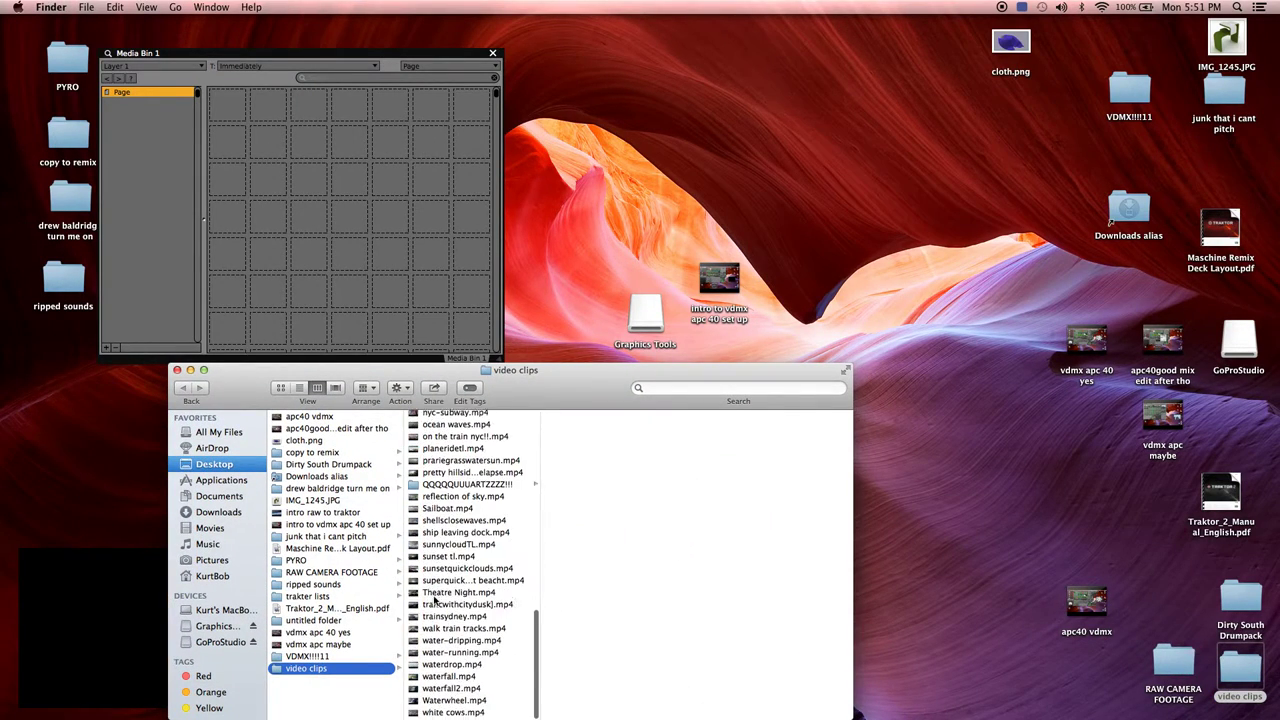
left_click(456, 487)
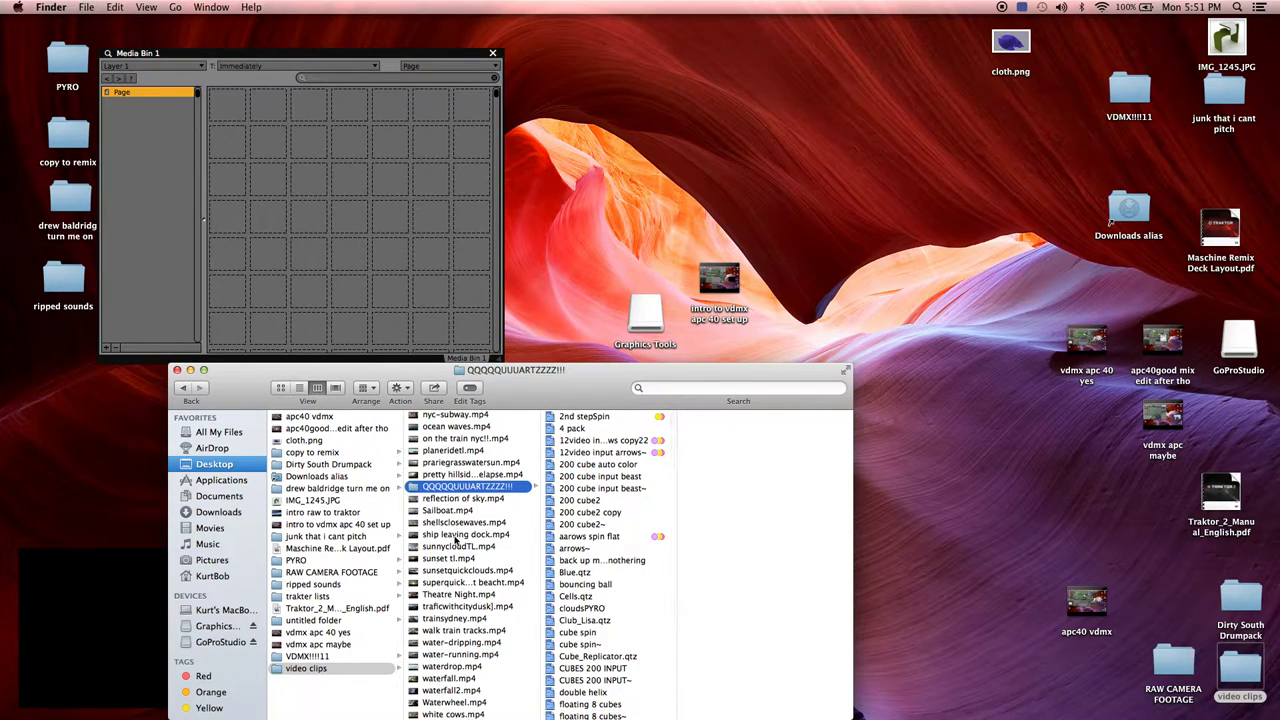
left_click(456, 546, "shift")
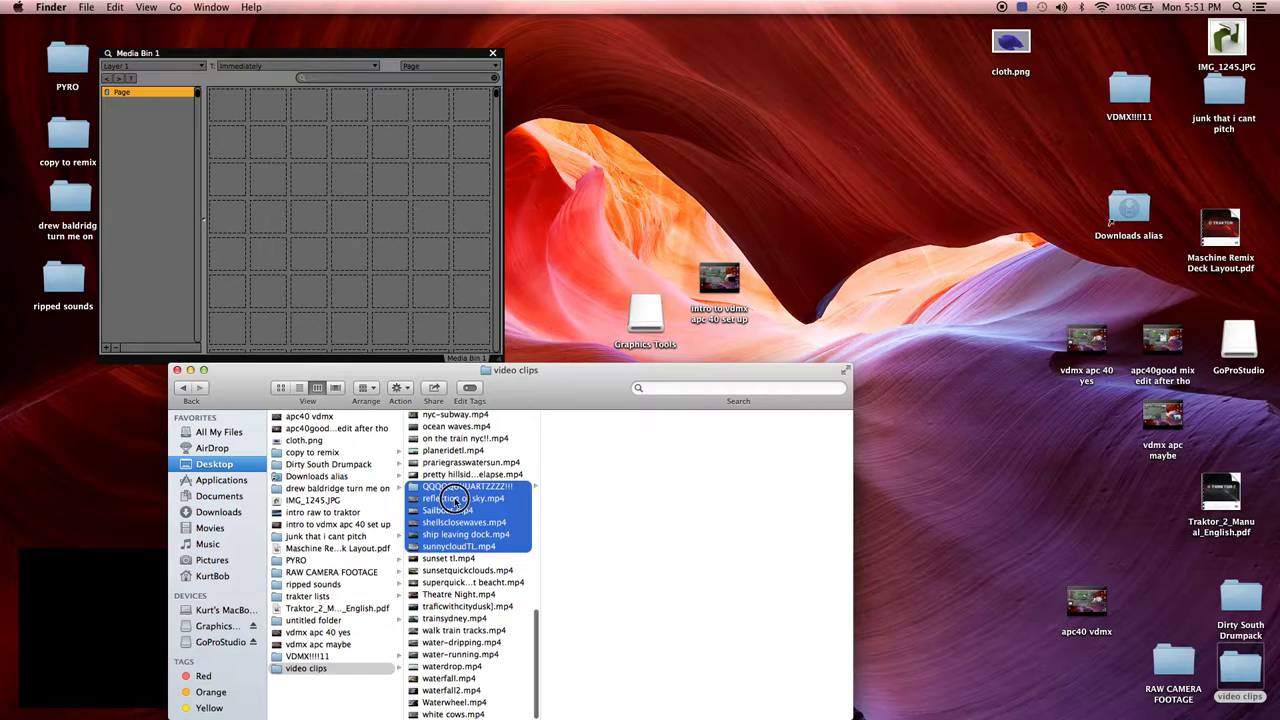
left_click_drag(455, 500, 250, 112)
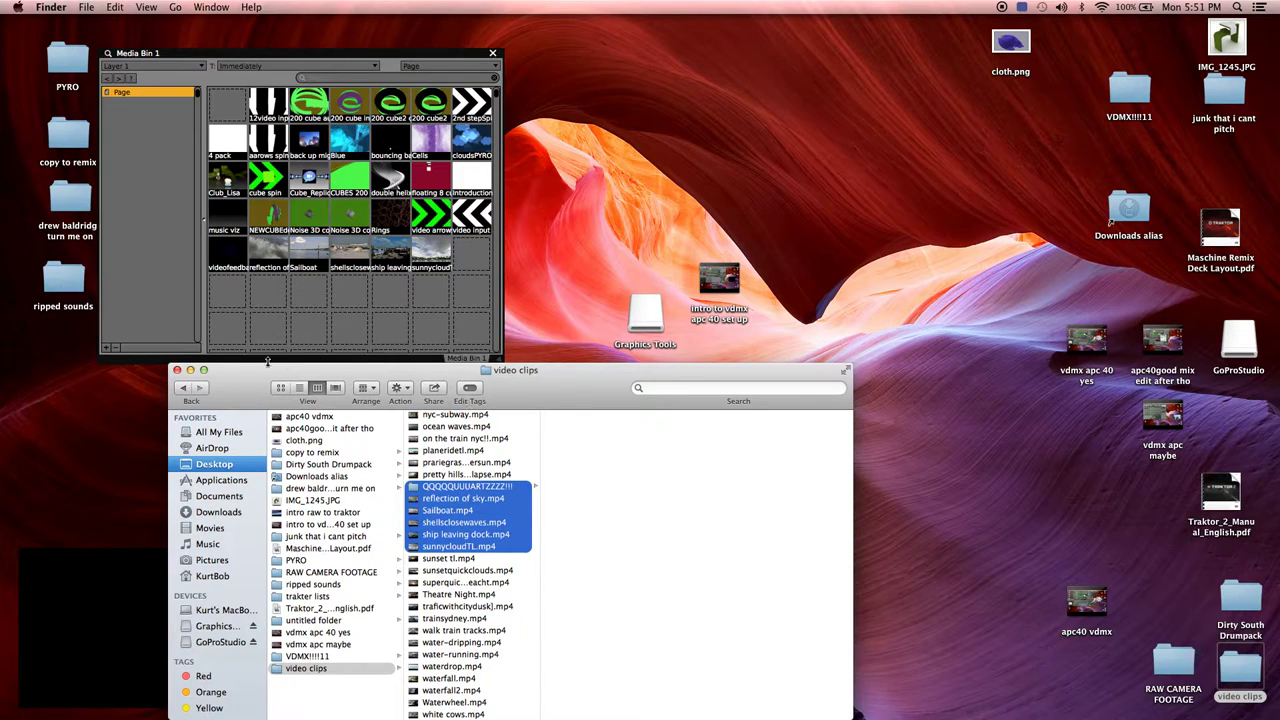
Close the Finder folder, replace Layer 1 with a new layer, and show its settings
left_click(177, 370)
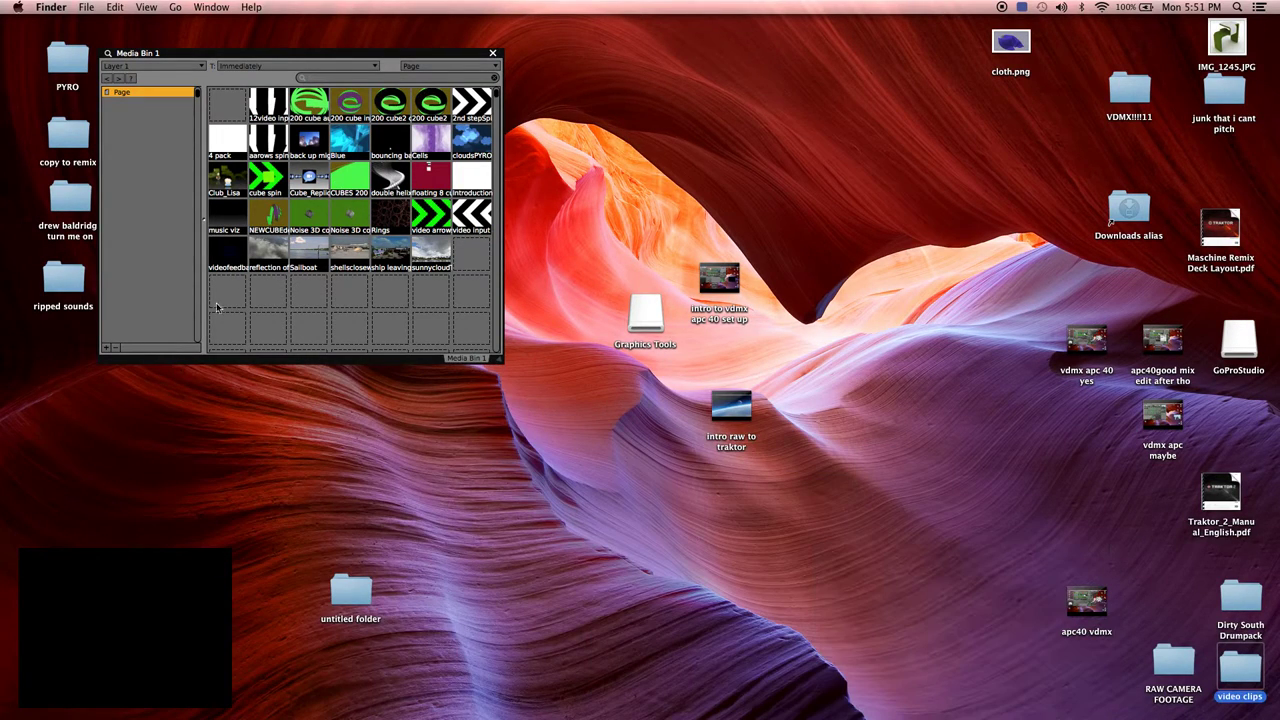
left_click(283, 50)
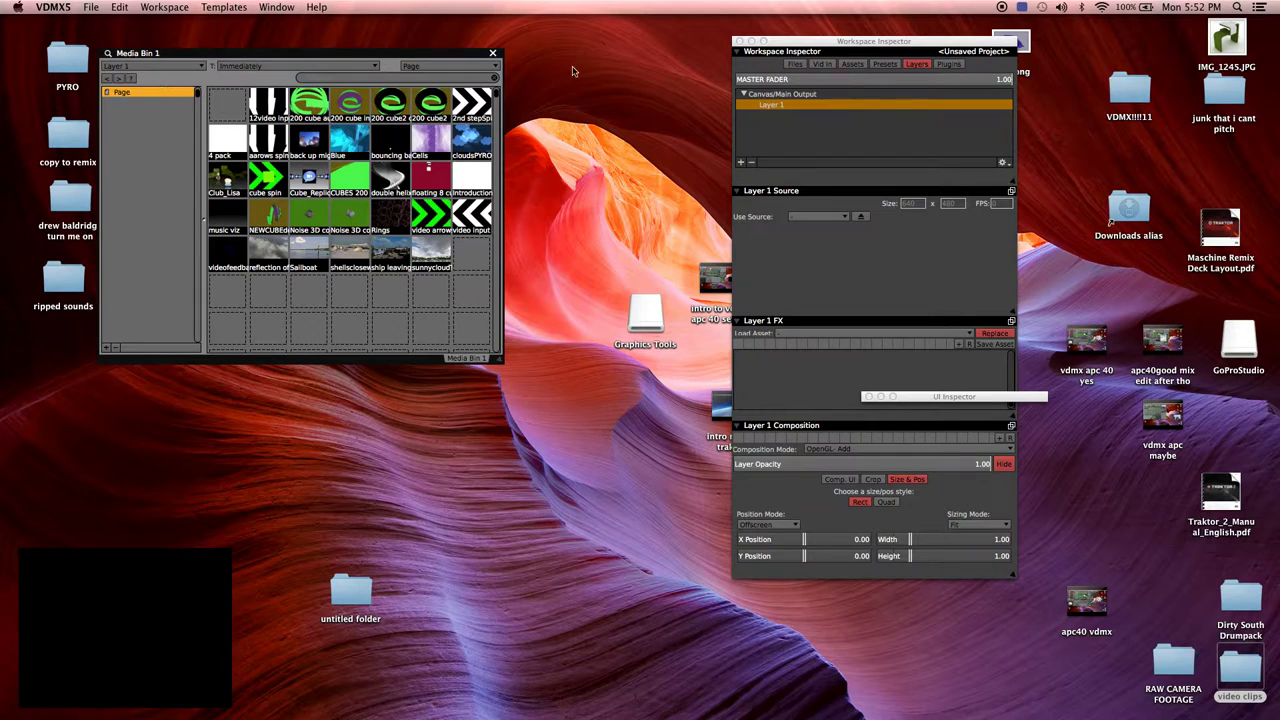
left_click(751, 163)
left_click(741, 165)
left_click(780, 106)
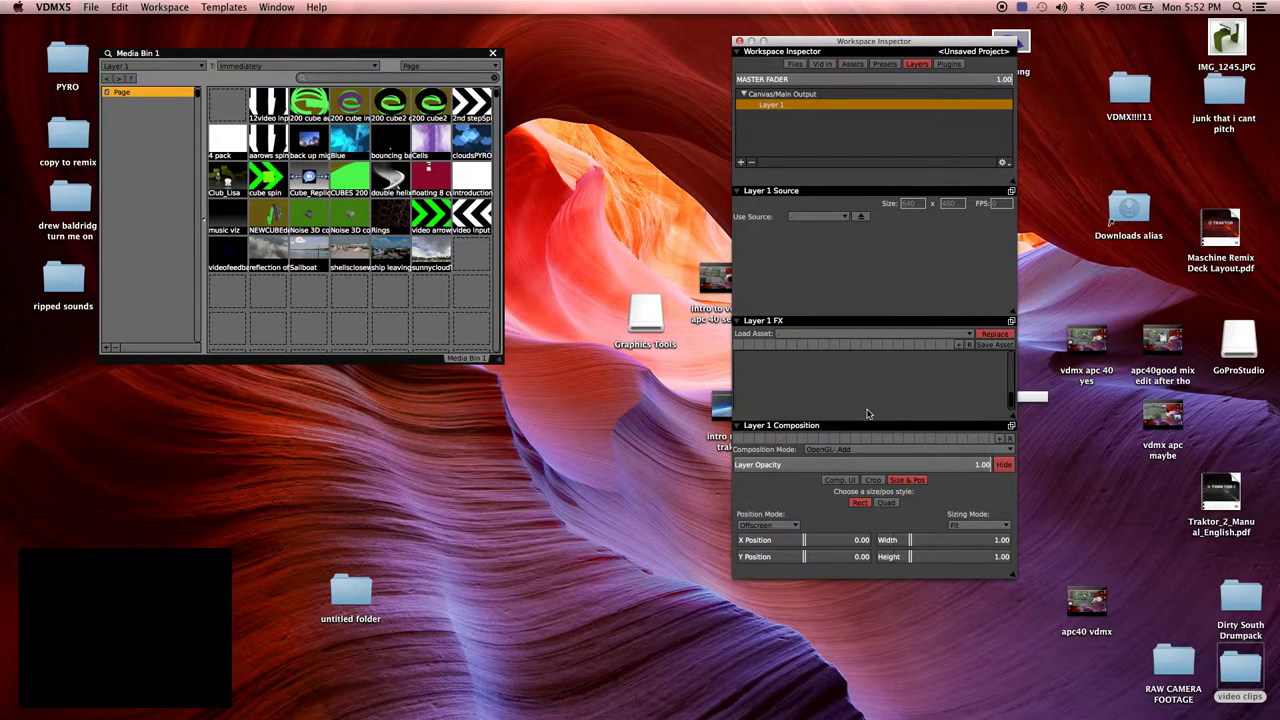
Detach Layer 1 Composition, FX and Source into windows stacked in a column beside Media Bin 1
left_click(1011, 426)
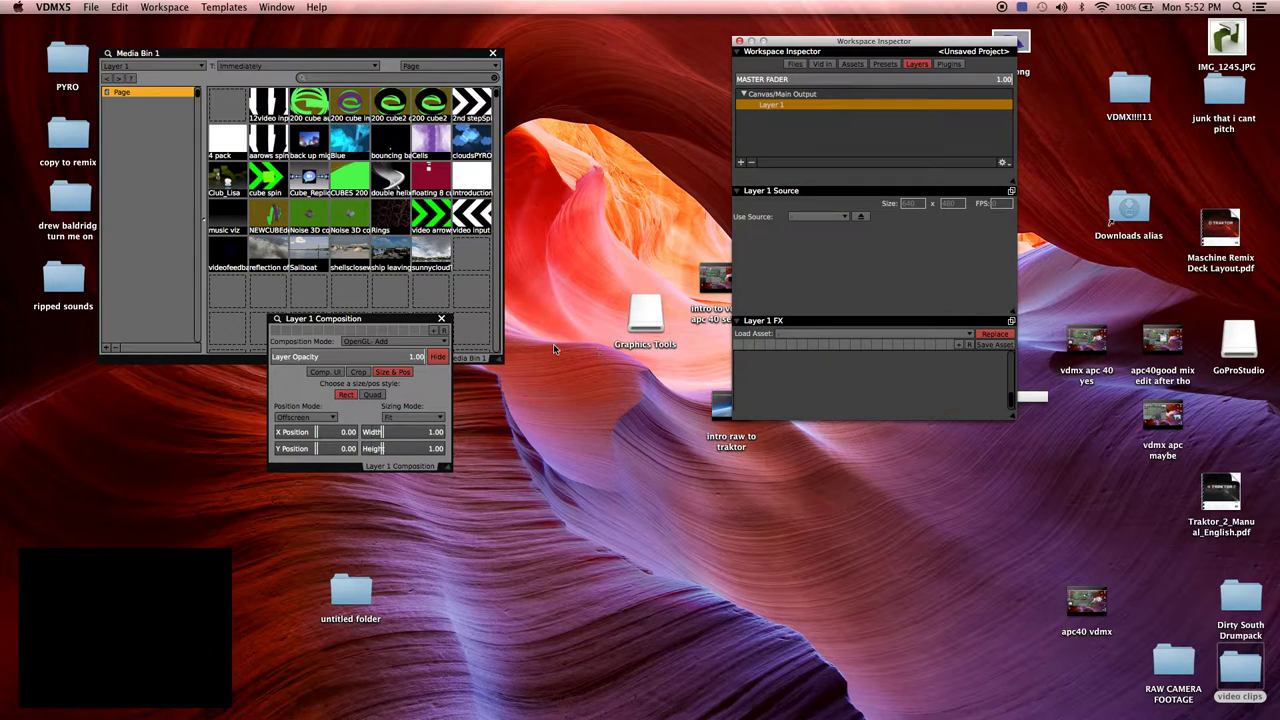
left_click_drag(405, 325, 645, 62)
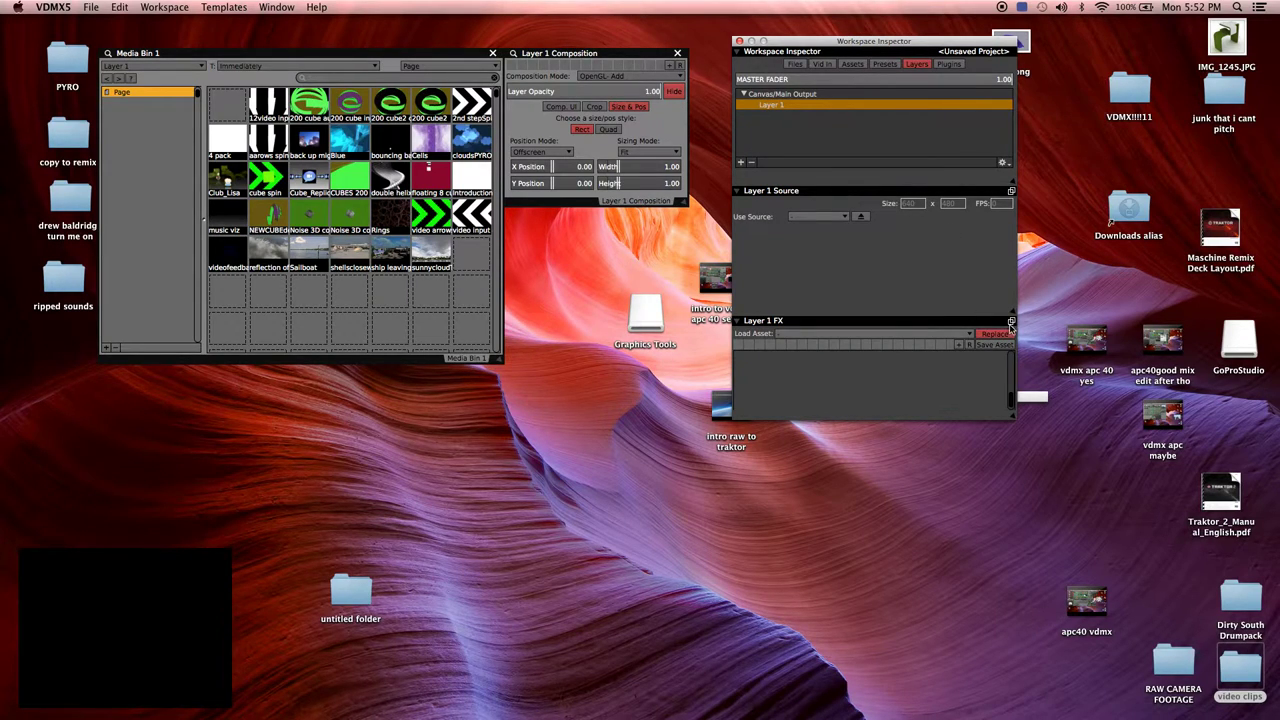
left_click(1010, 325)
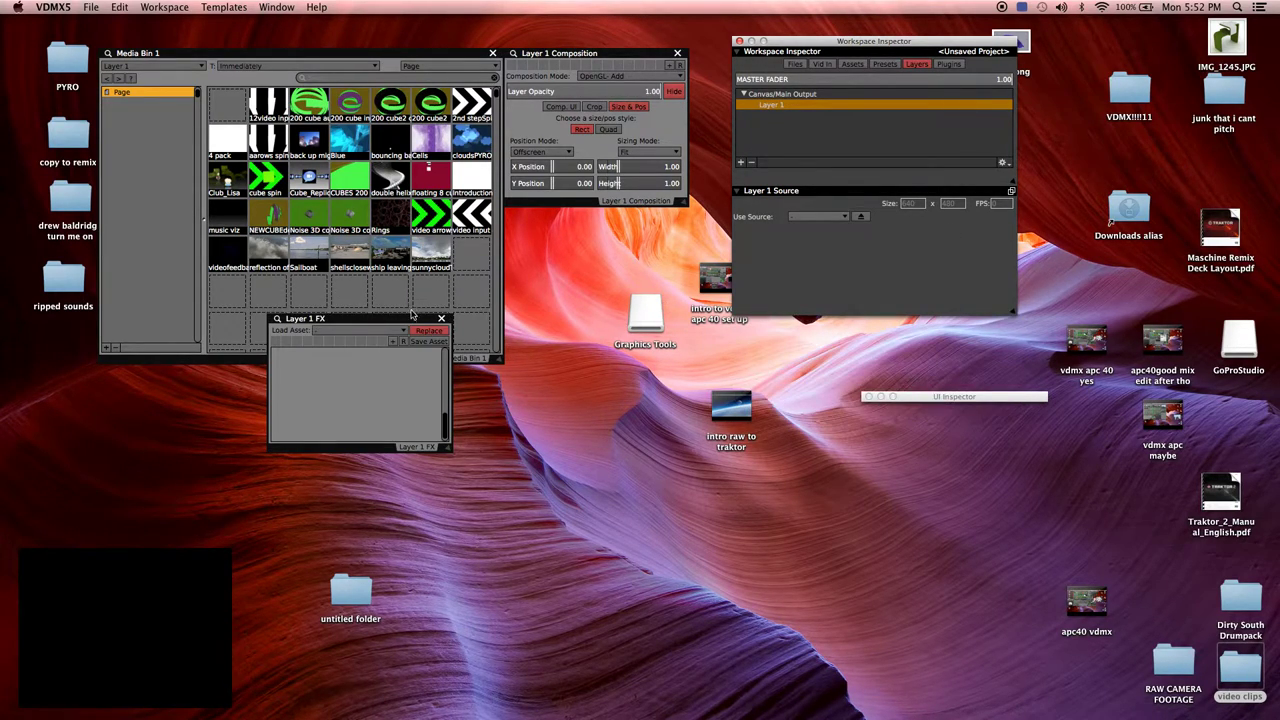
left_click_drag(409, 323, 650, 218)
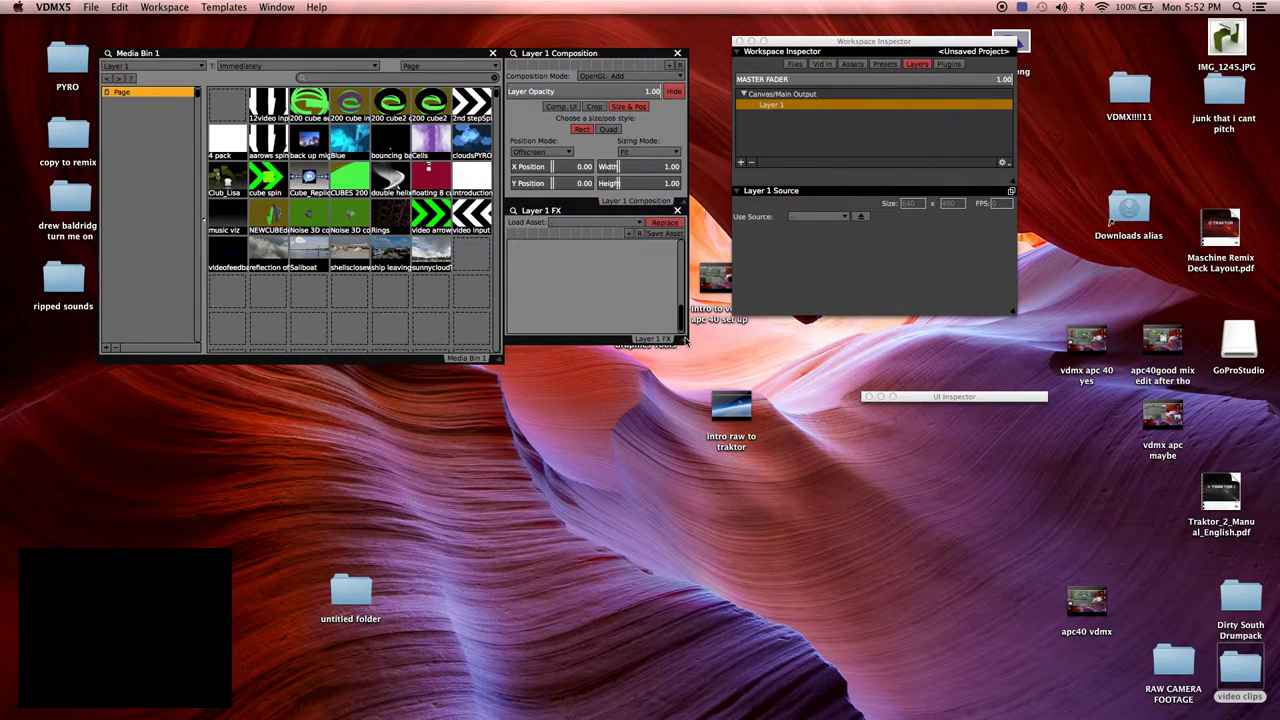
left_click_drag(685, 340, 696, 360)
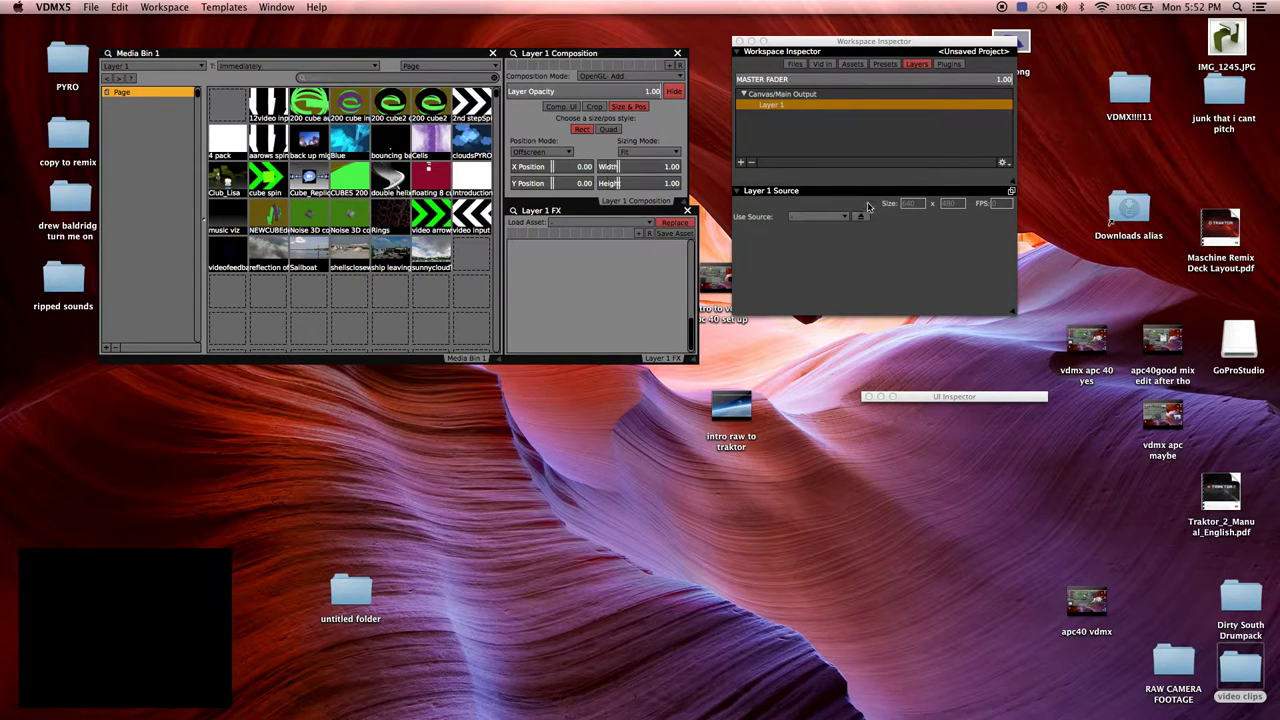
left_click(1011, 192)
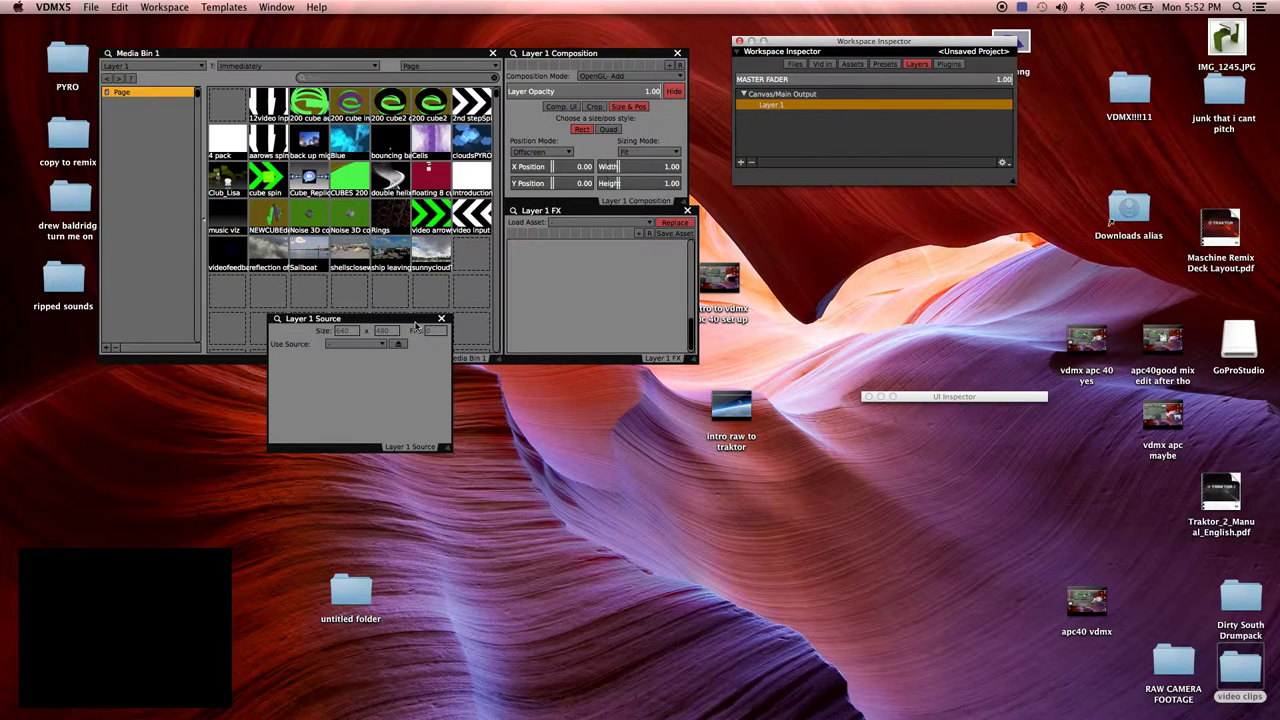
left_click_drag(415, 323, 651, 374)
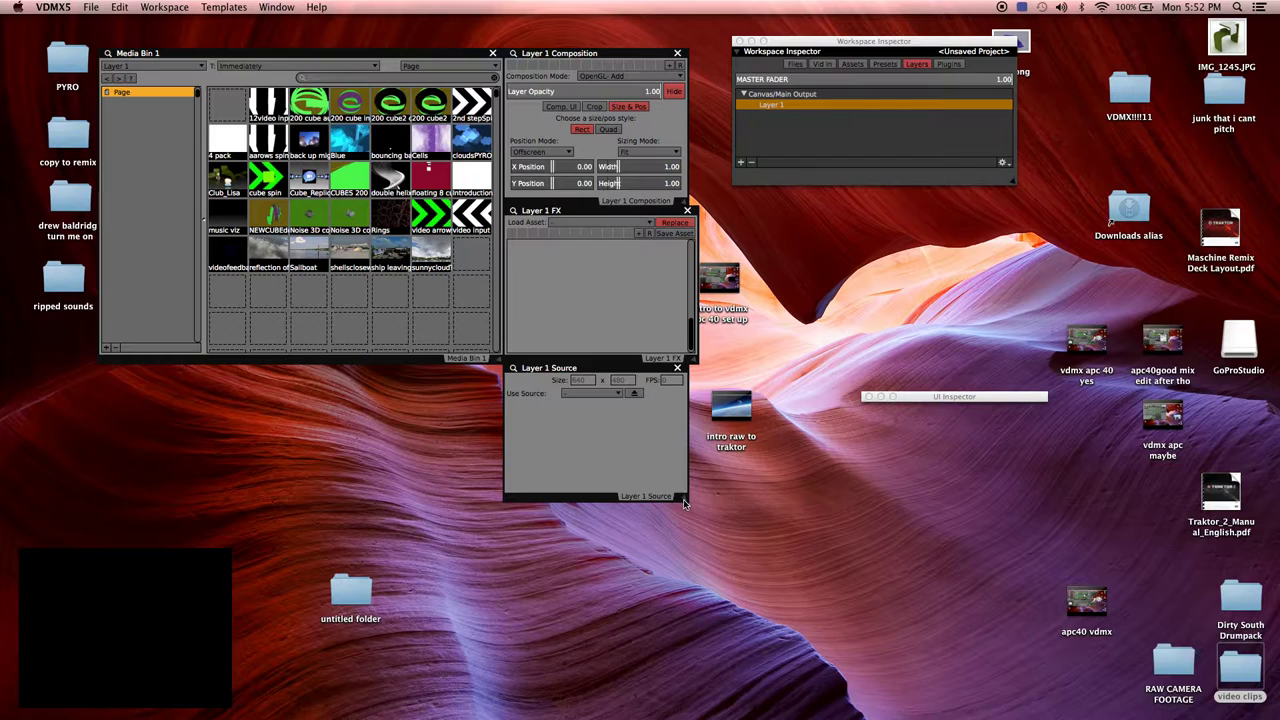
left_click_drag(684, 503, 696, 506)
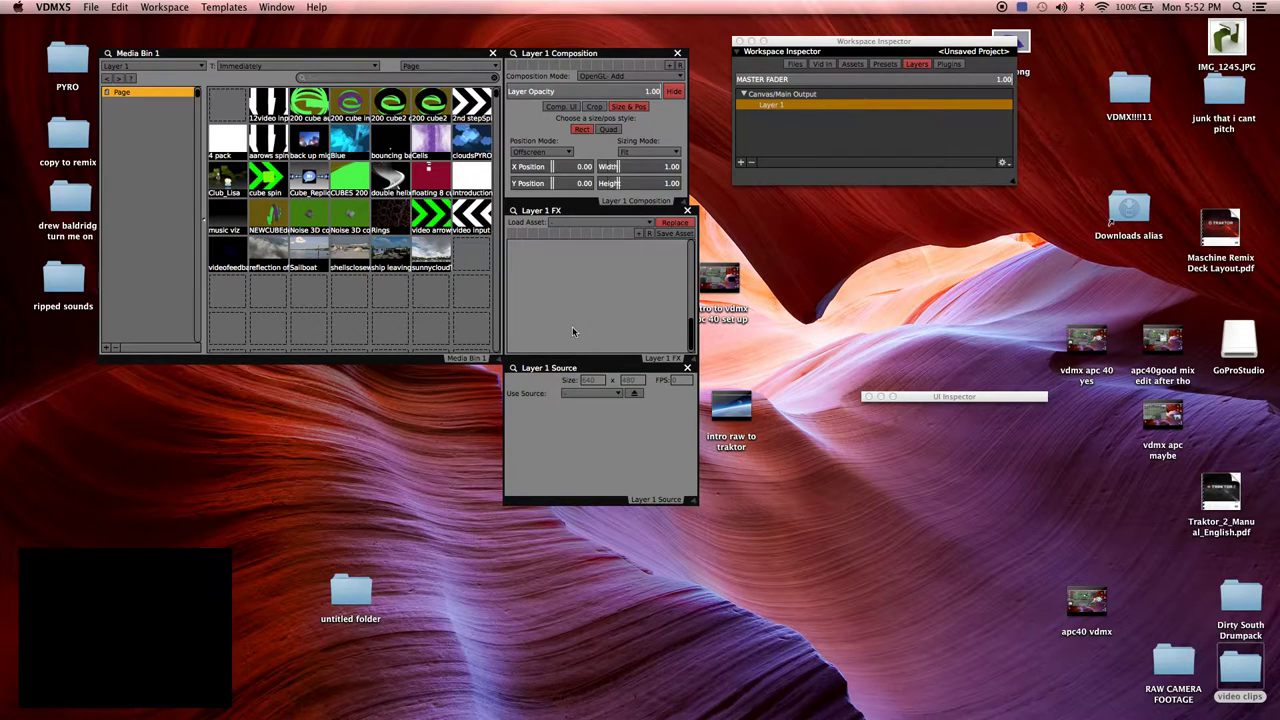
Play the 200 cube input beast clip on Layer 1 and nudge the output preview up
left_click(164, 67)
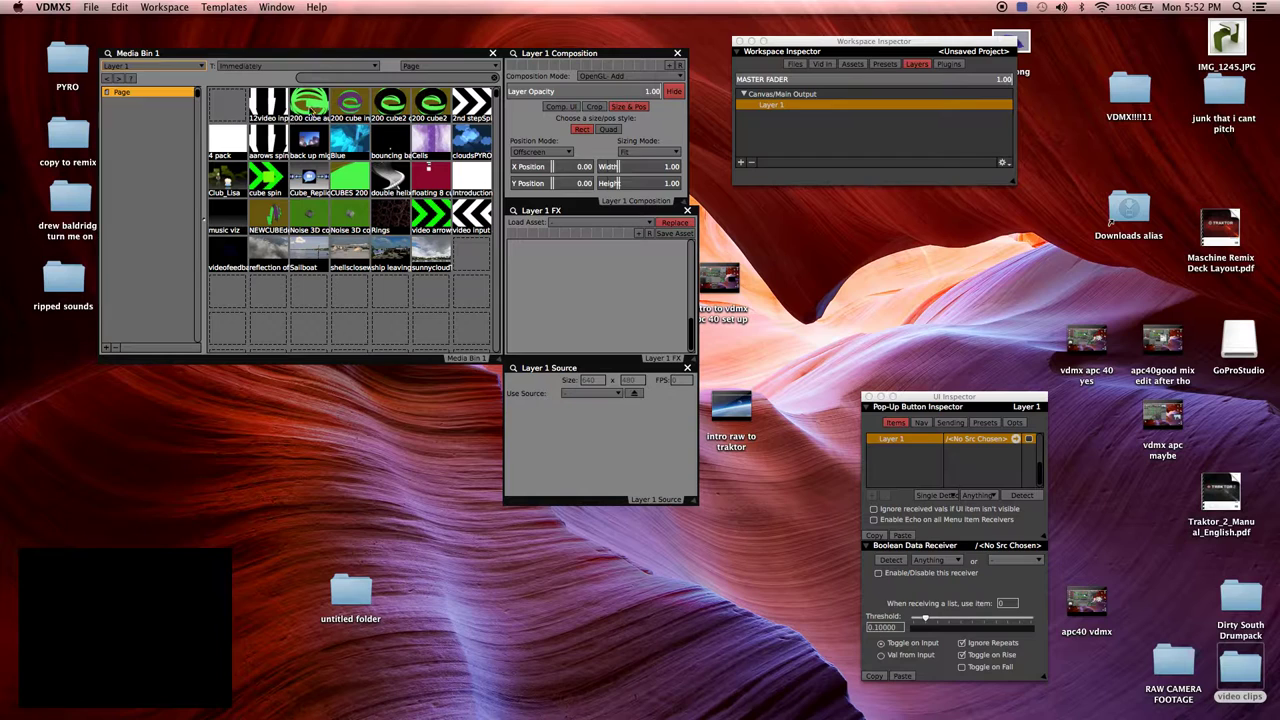
left_click(349, 101)
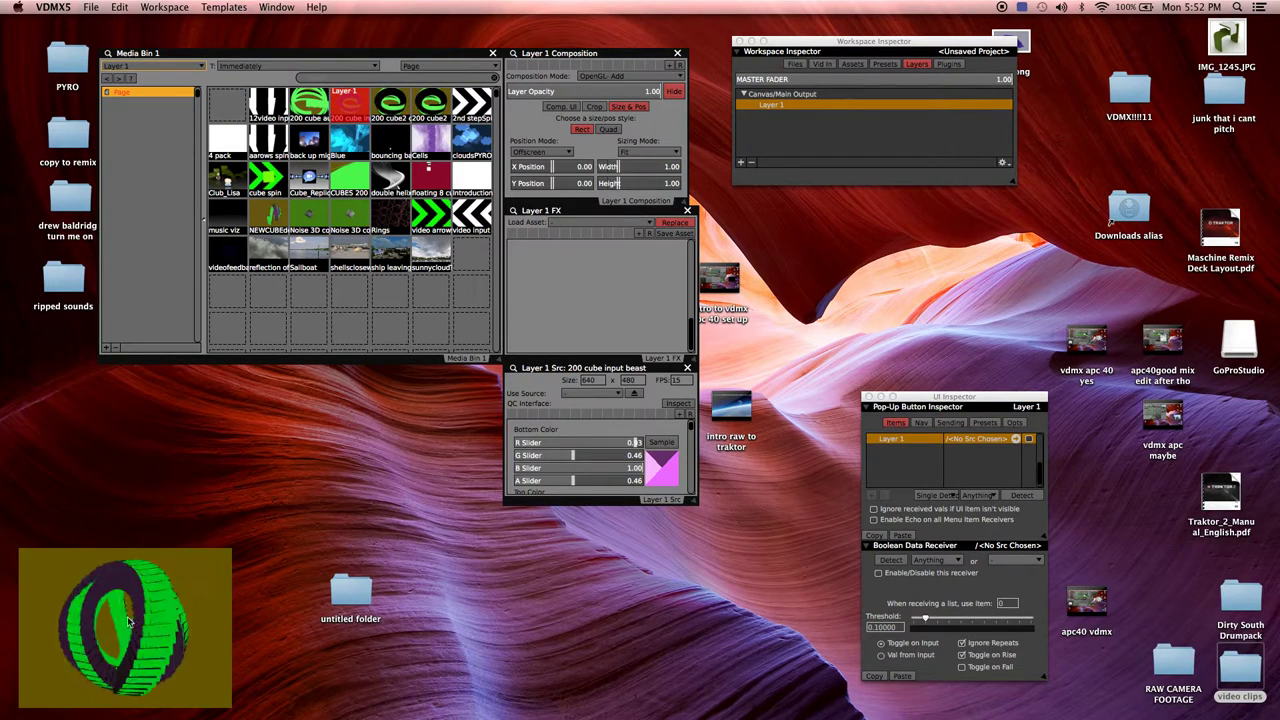
mouse_move(100, 608)
left_mouse_down()
mouse_move(100, 582)
mouse_move(102, 597)
left_mouse_up()
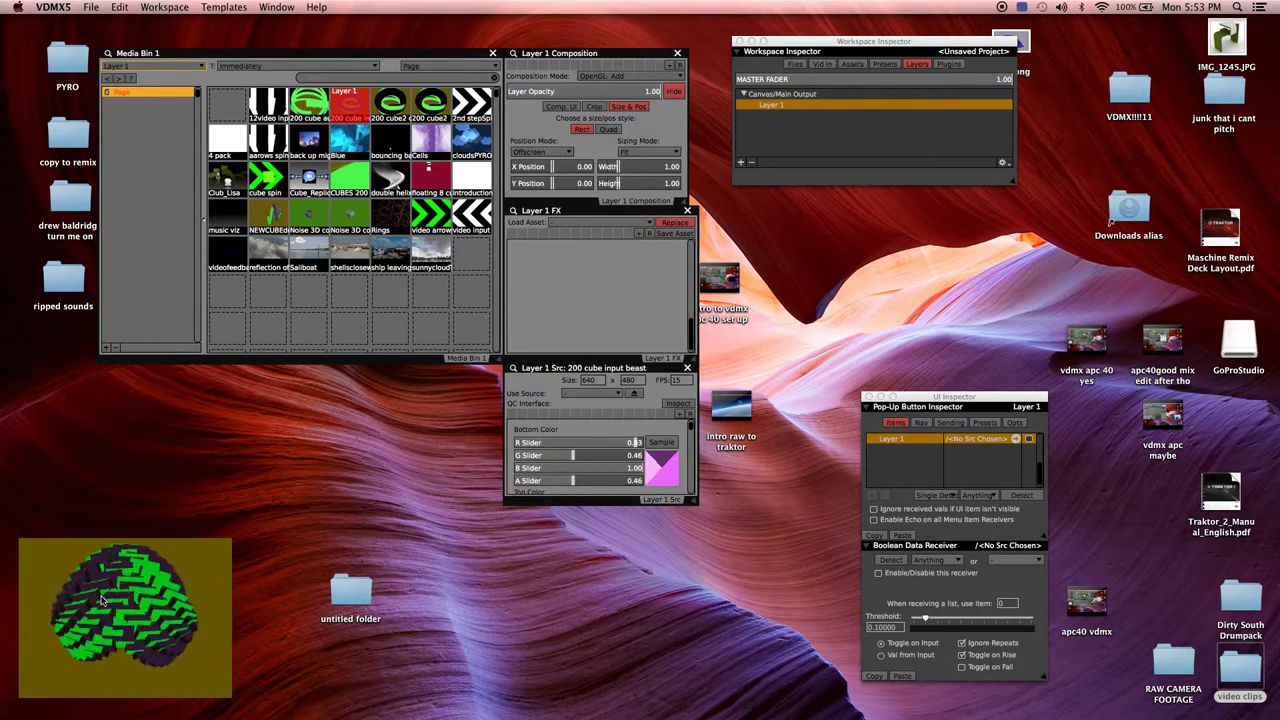
Open the preview's Output Options, view the Fullscreen settings, and keep output in Window mode
double_click(102, 600)
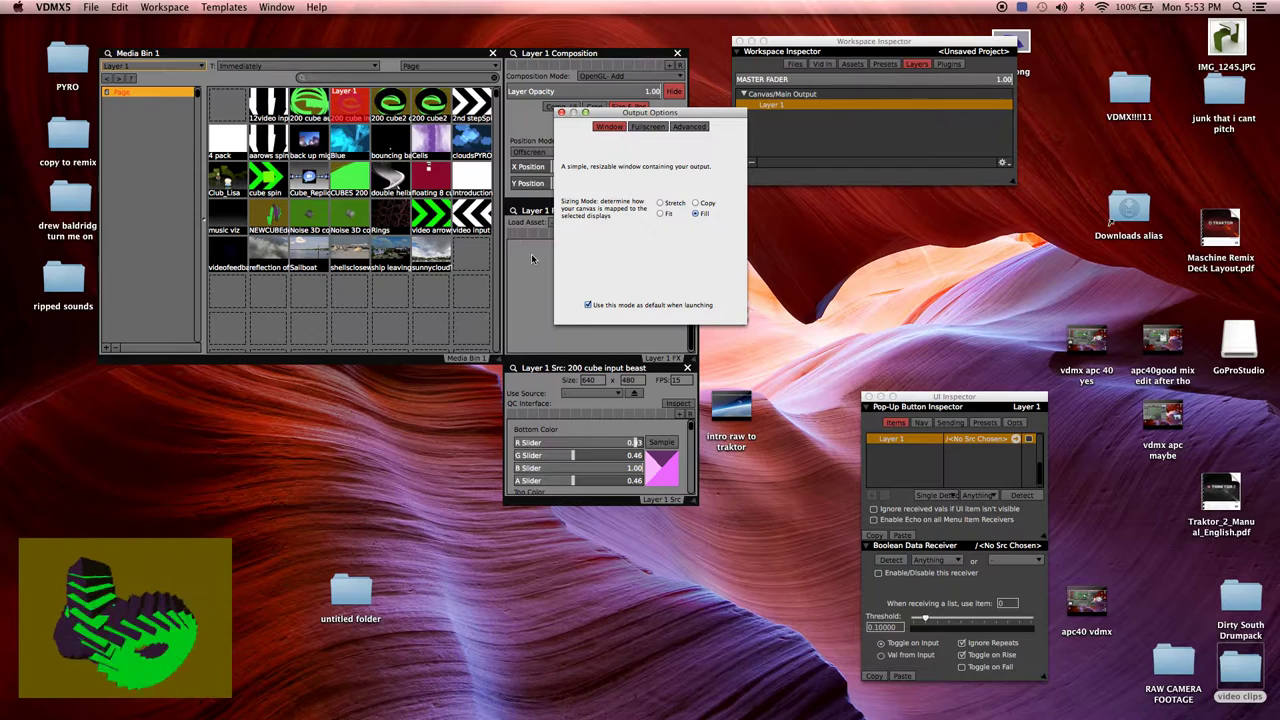
left_click(619, 128)
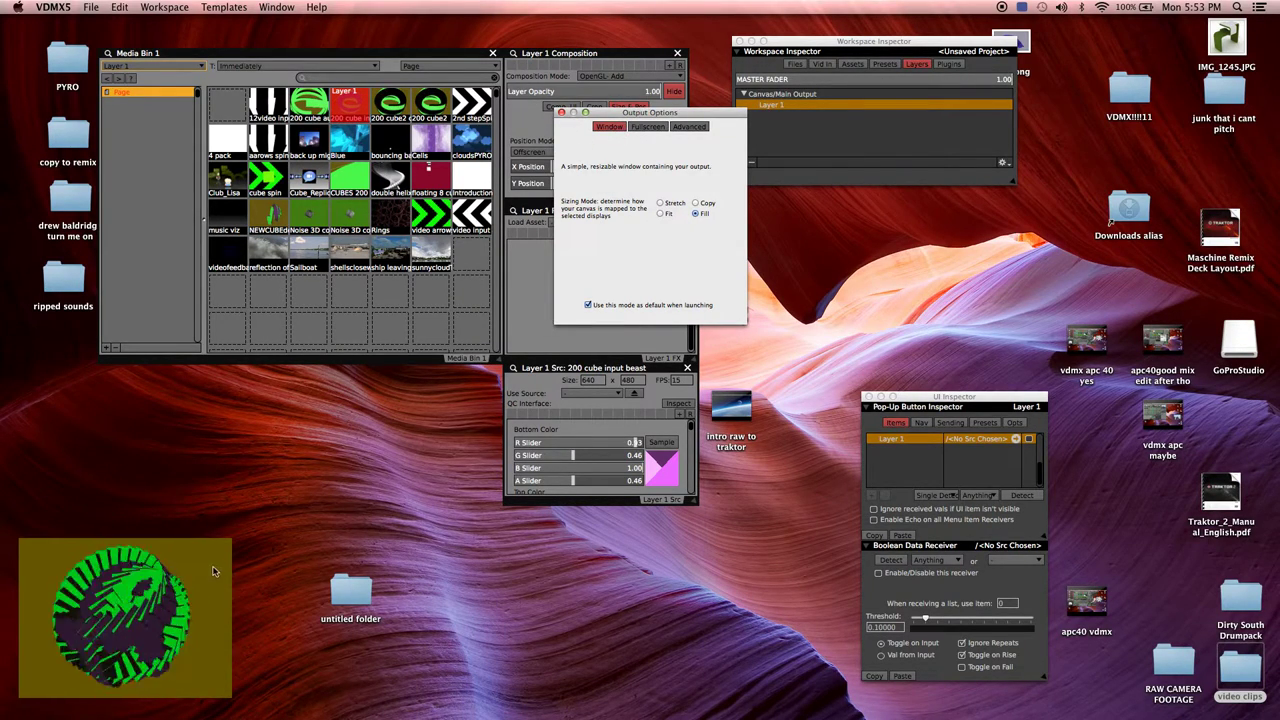
left_click(662, 128)
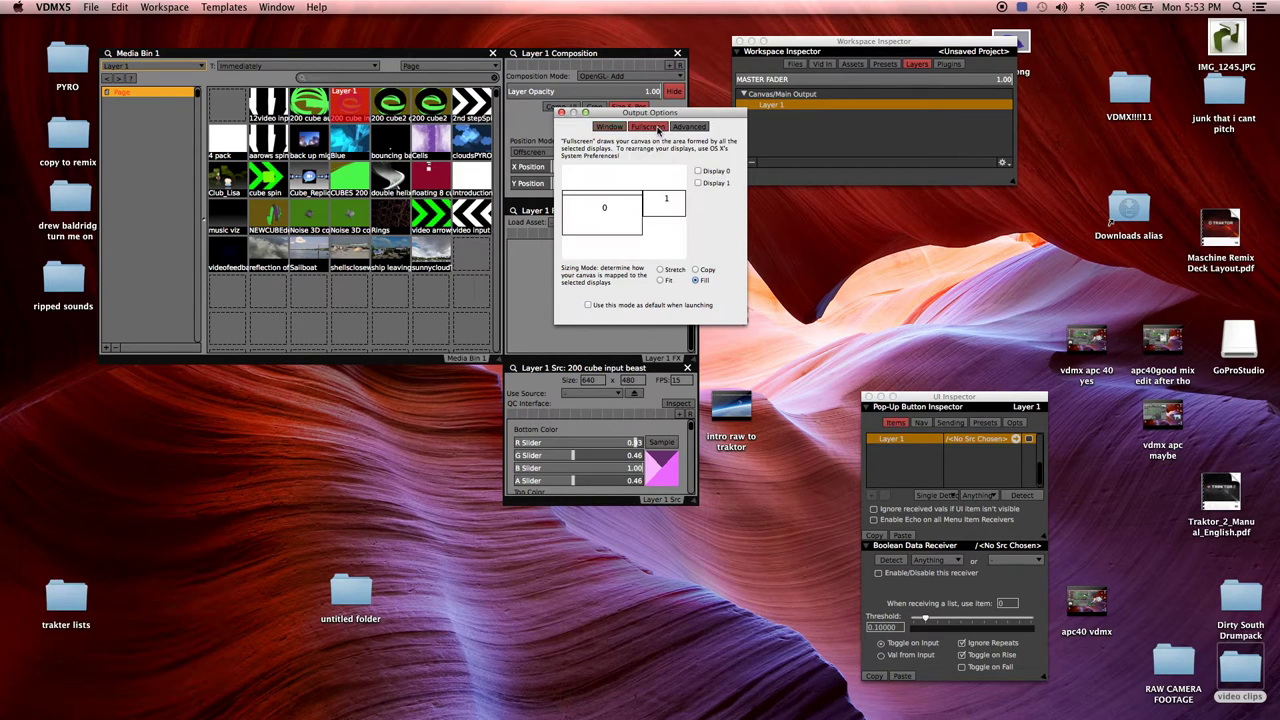
left_click(621, 128)
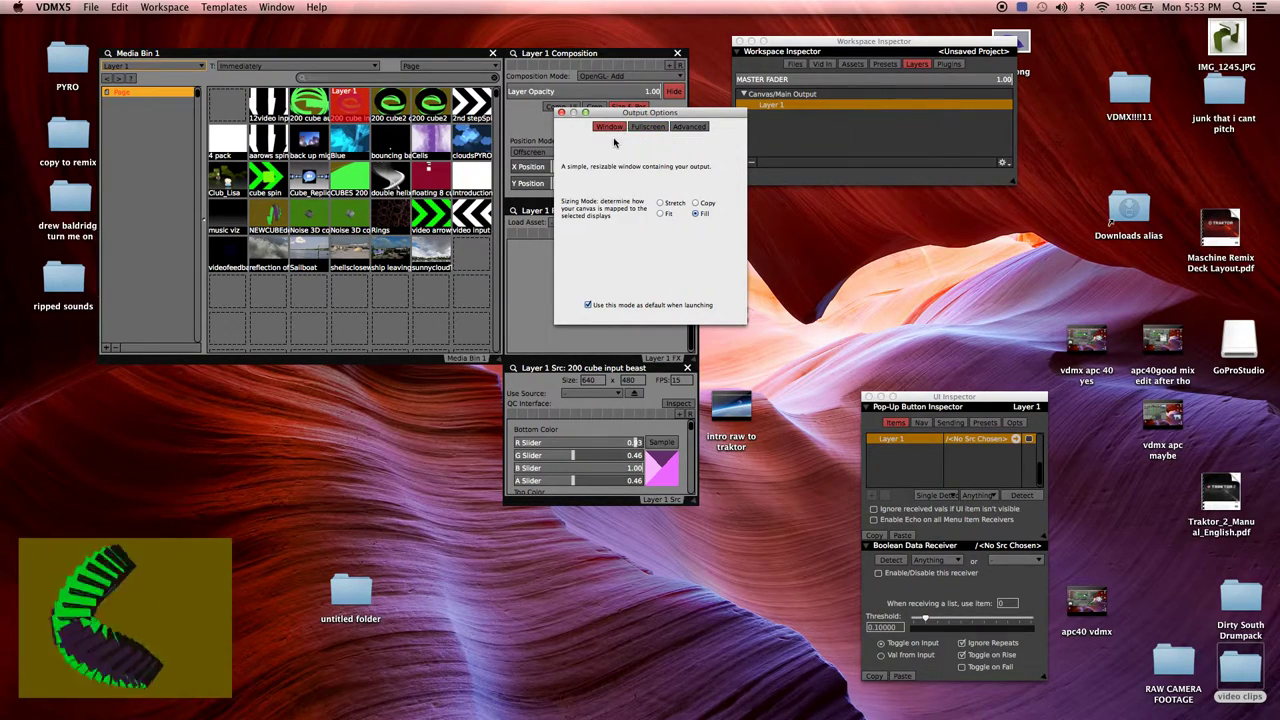
left_click(18, 7)
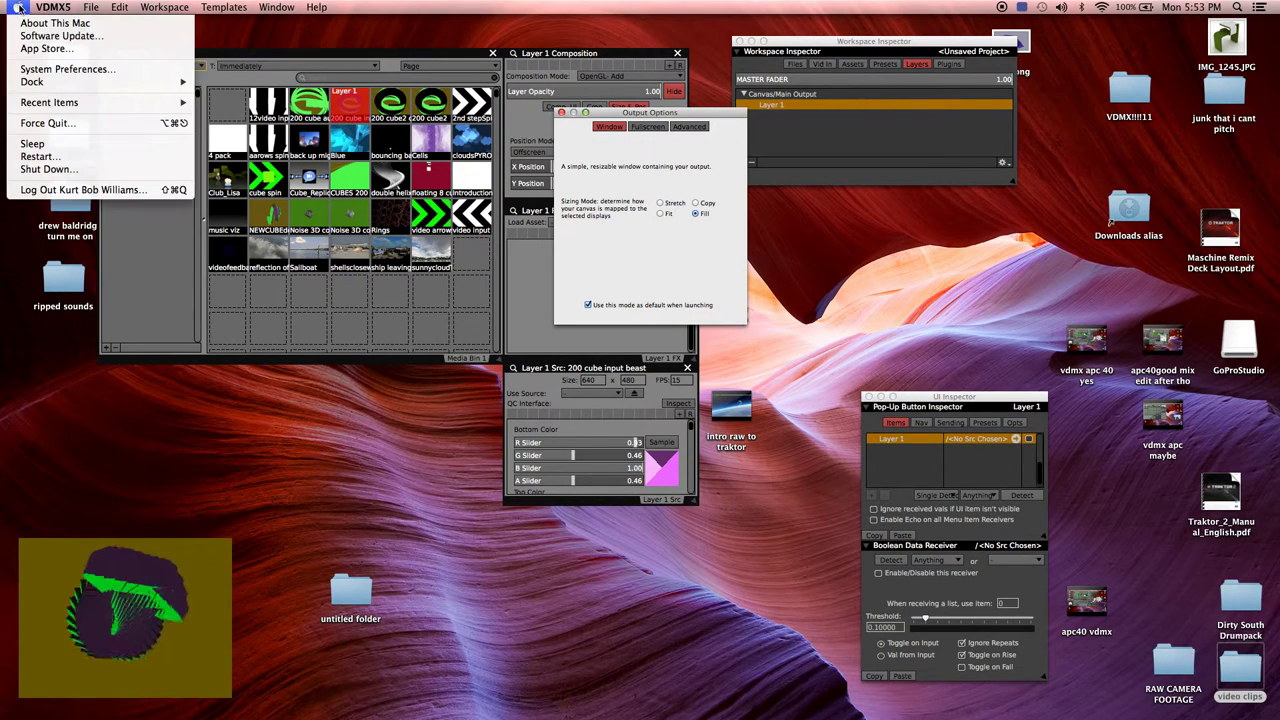
Open the SONY PDP-TV Displays settings and Option-click Scaled to list every resolution, including 1080i
left_click(40, 69)
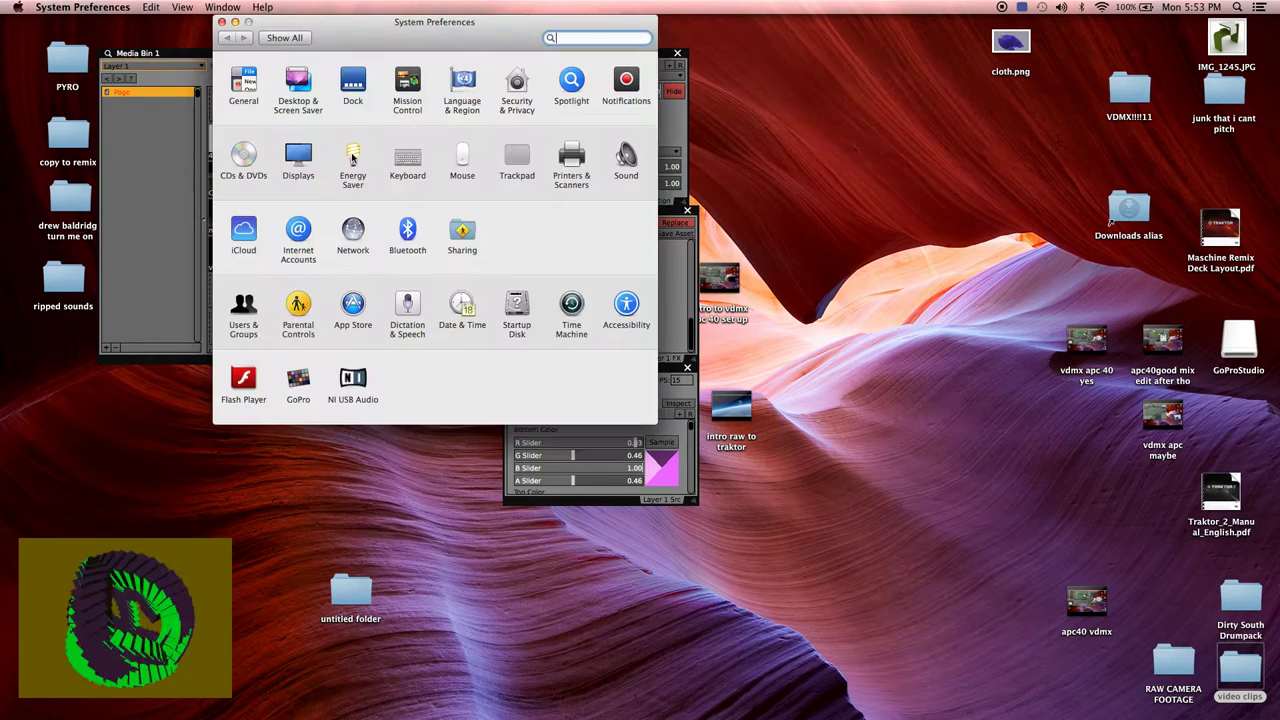
left_click(300, 156)
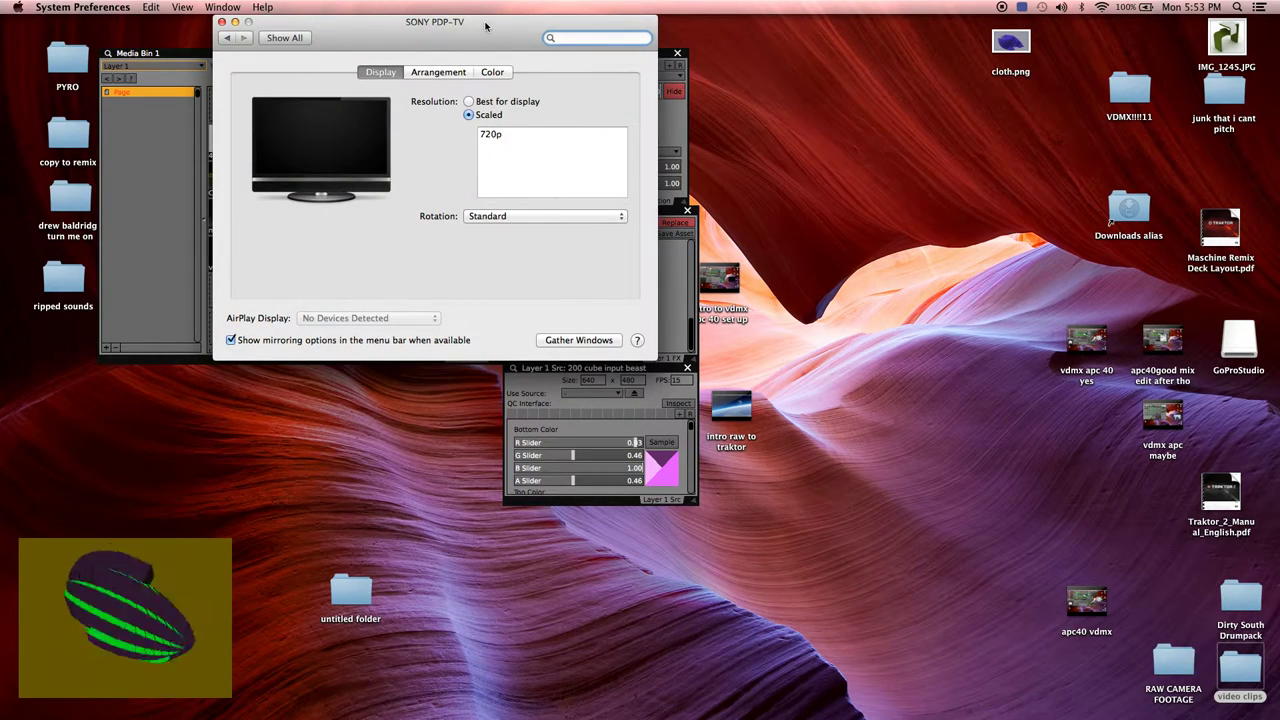
left_click_drag(486, 25, 505, 60)
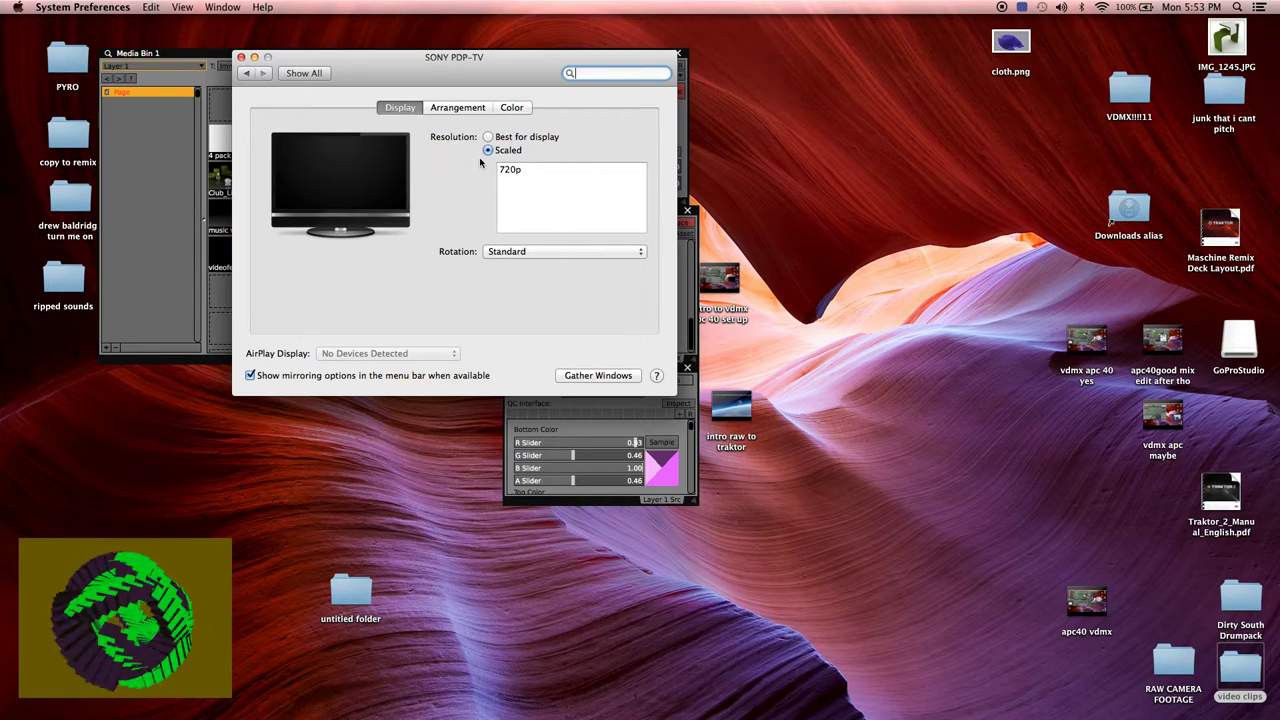
key("alt")
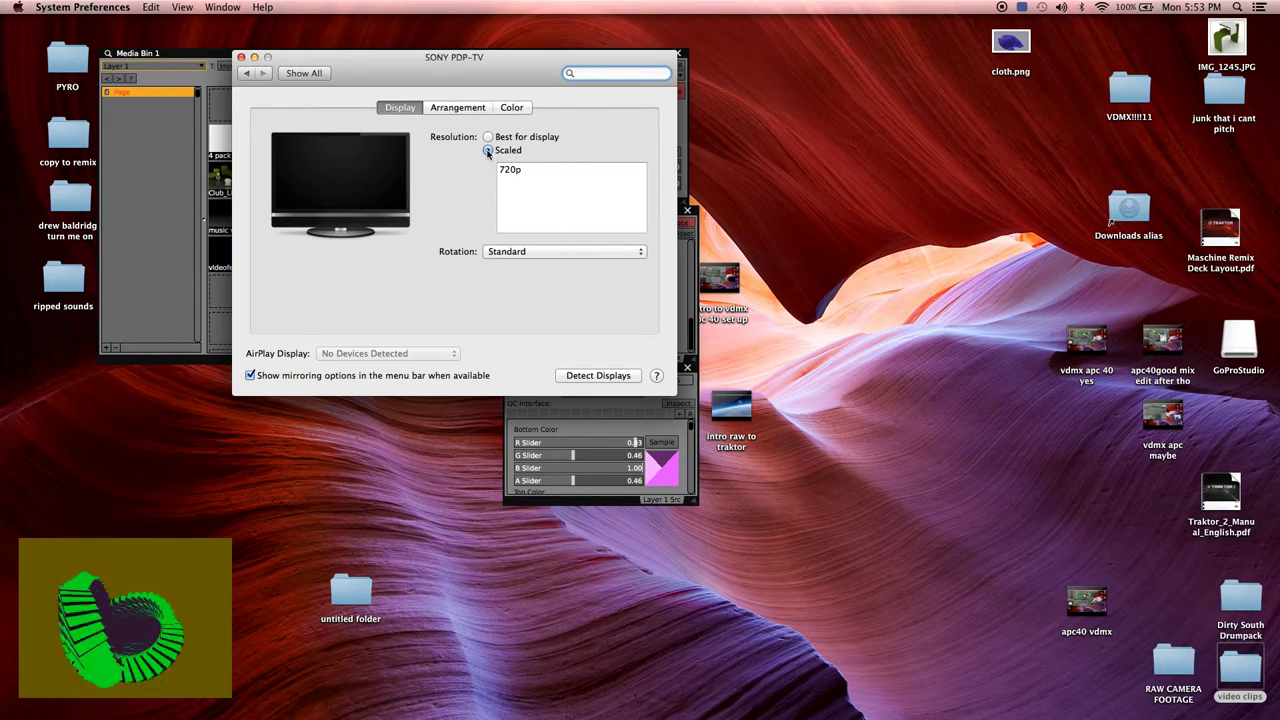
left_click(488, 150, "alt")
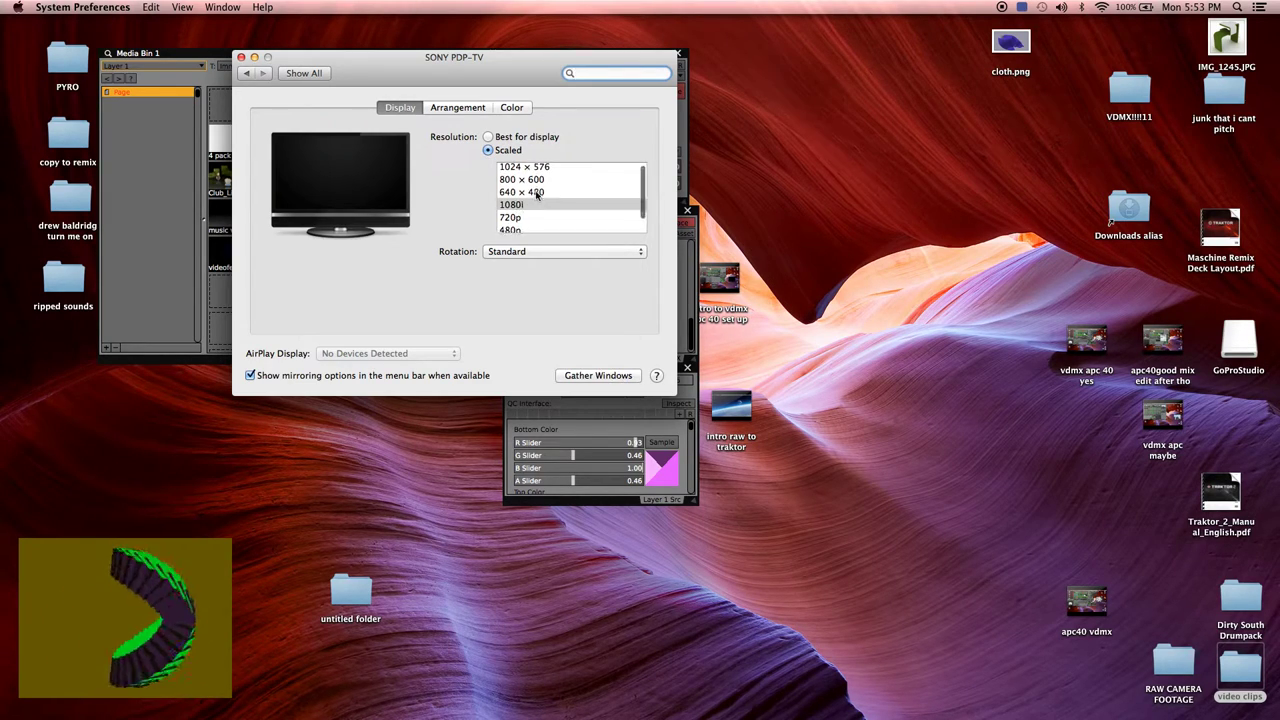
scroll(536, 195, "down", 2)
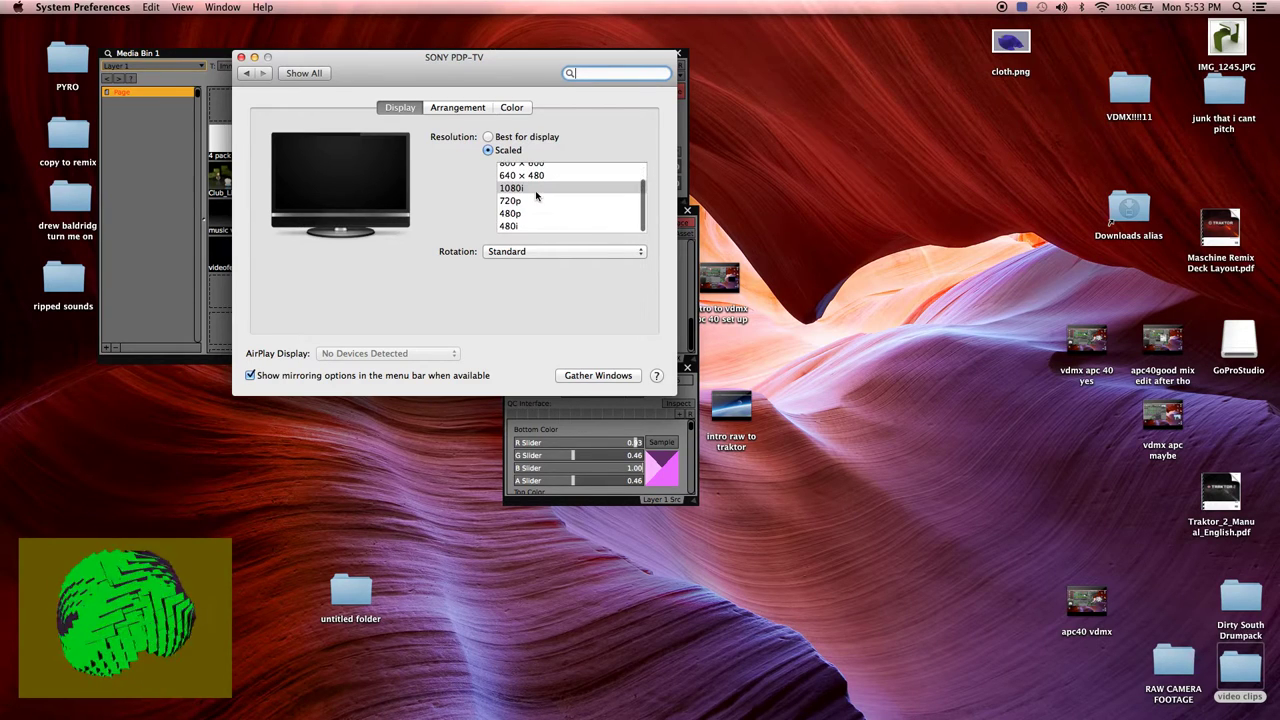
scroll(536, 195, "up", 1)
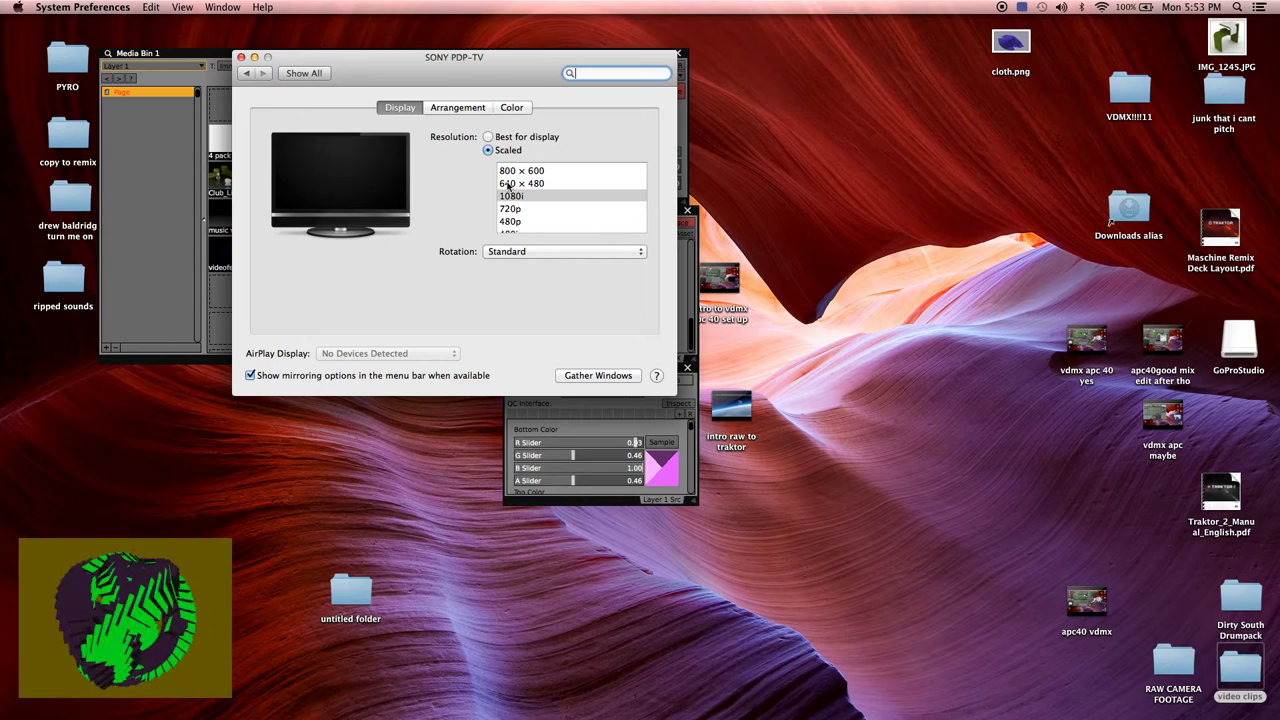
scroll(536, 186, "up", 1)
scroll(545, 186, "down", 1)
scroll(551, 186, "down", 1)
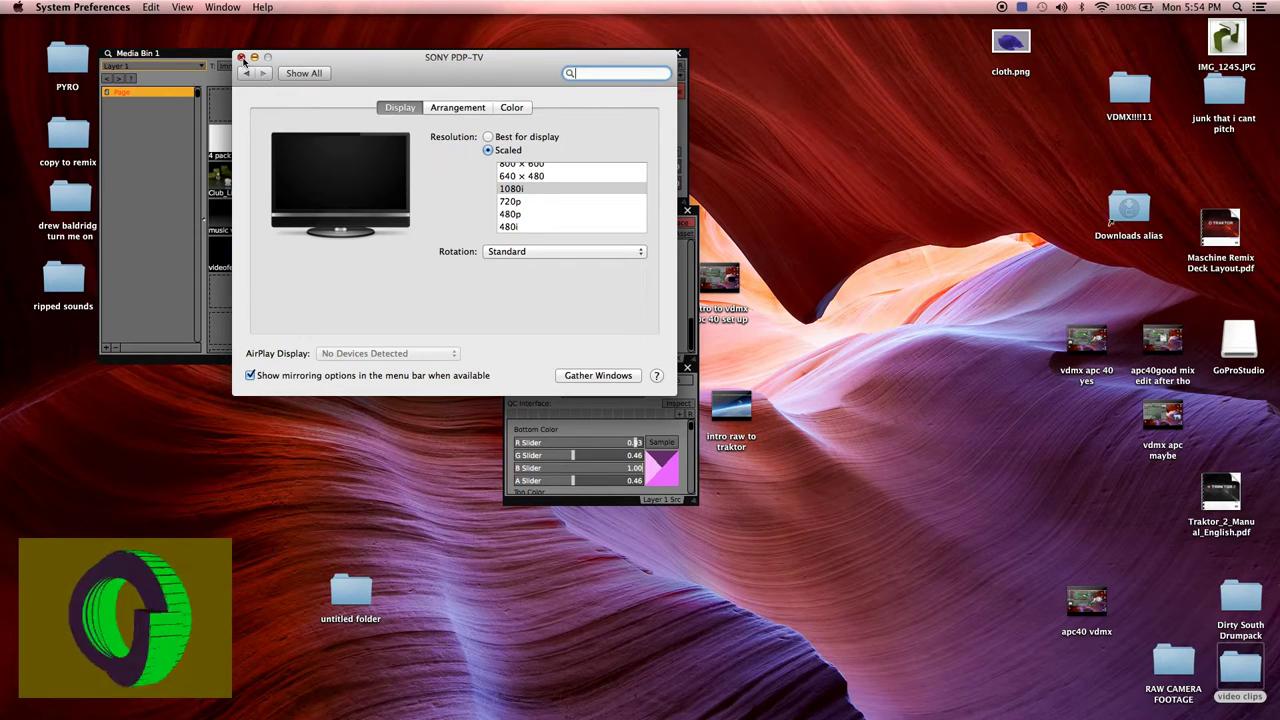
Close Displays and Output Options, then play Blue, cube spin, CUBES 200 and double helix on Layer 1
left_click(241, 57)
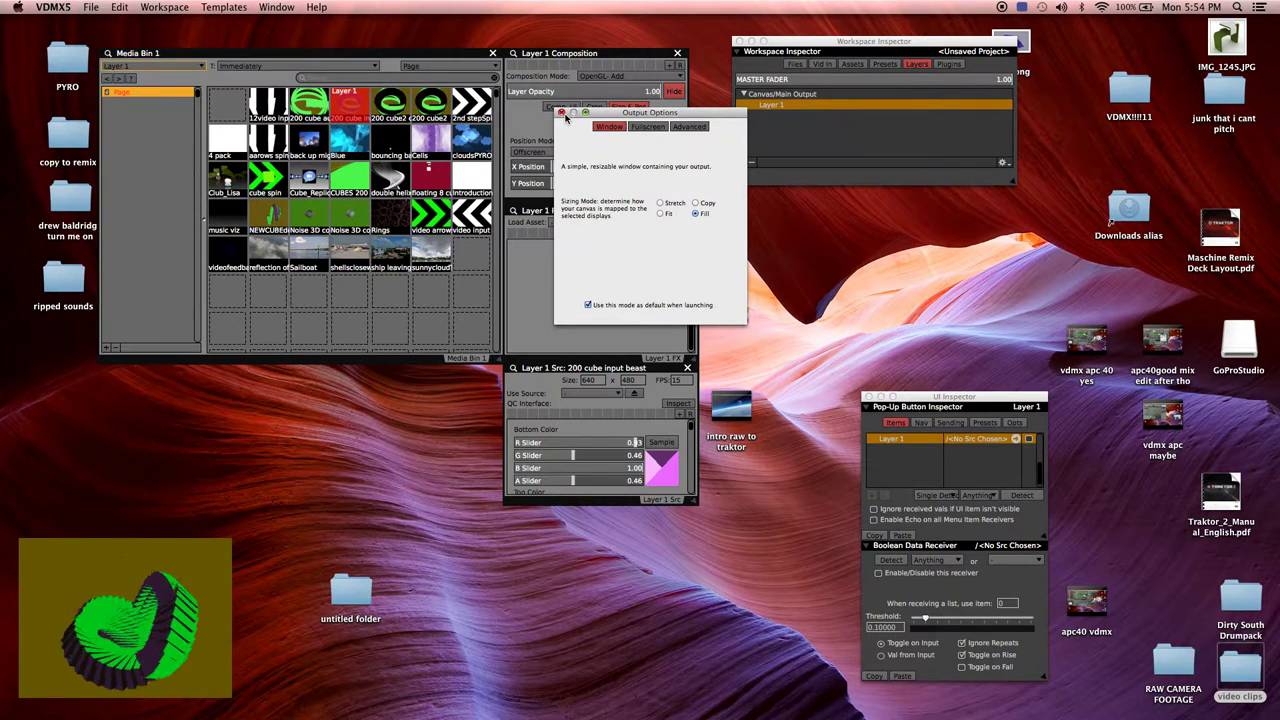
left_click(561, 112)
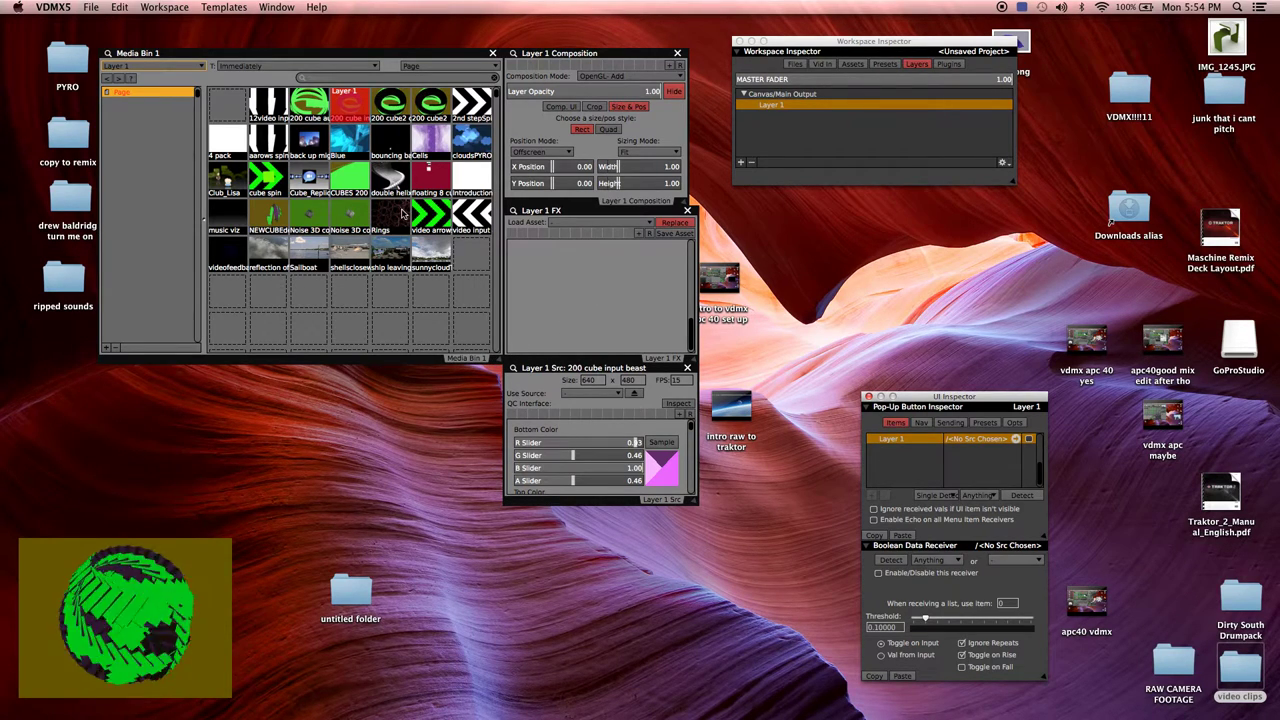
left_click(342, 152)
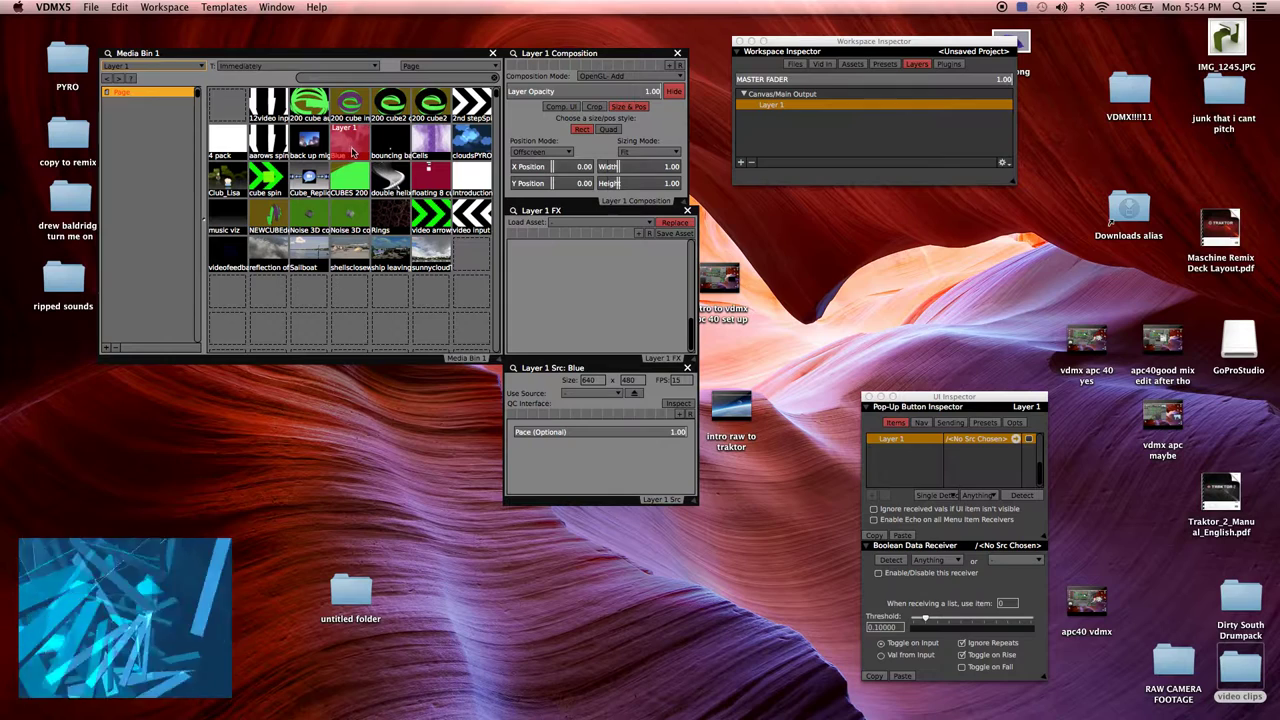
left_click(282, 175)
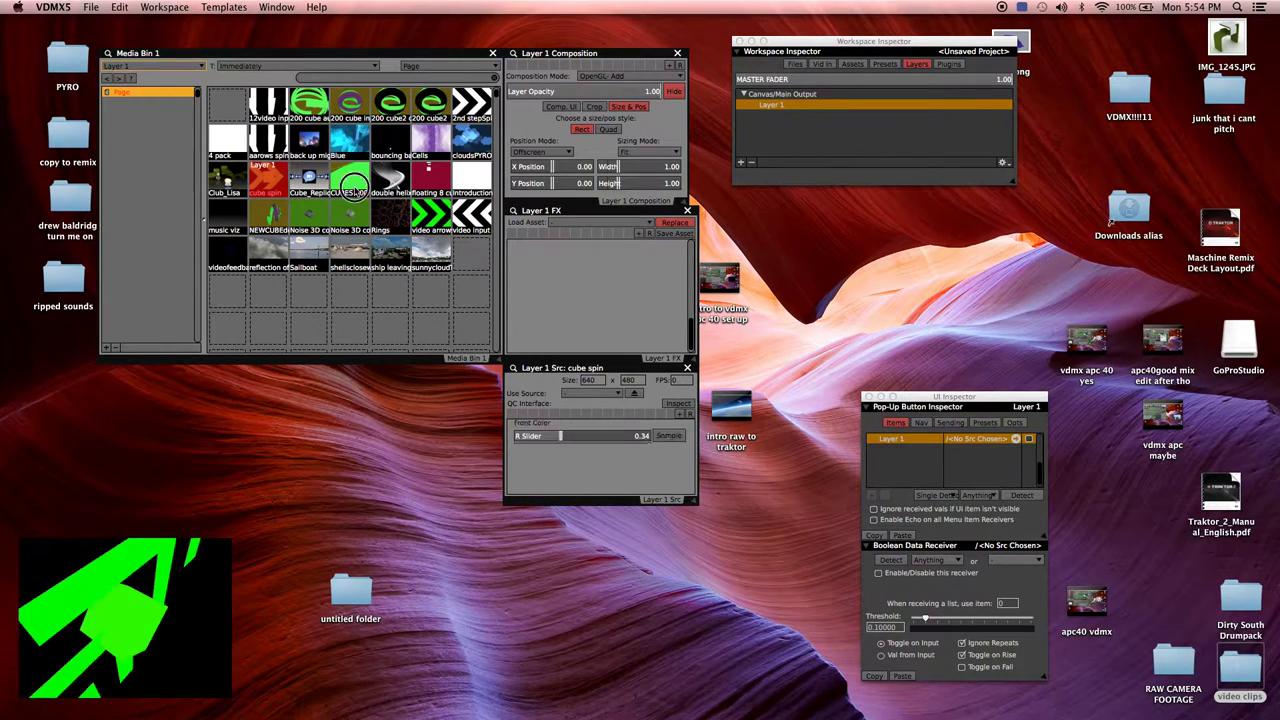
left_click(348, 183)
left_click(395, 185)
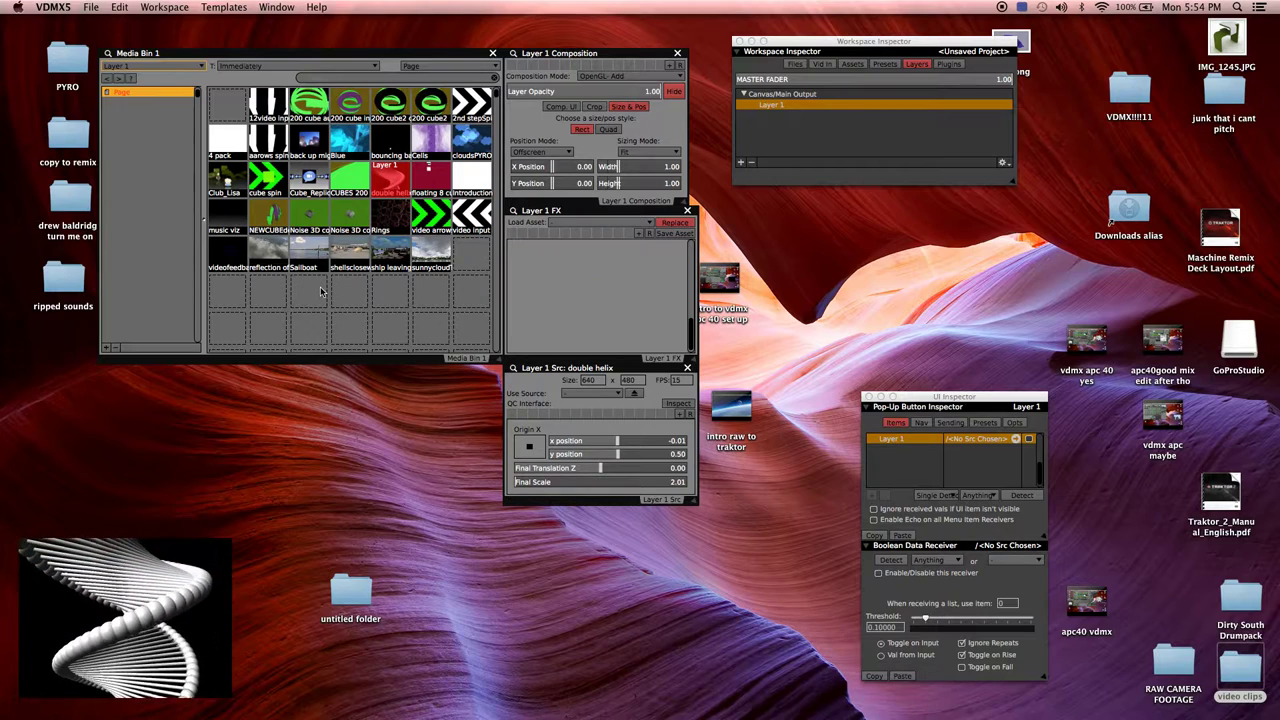
Play the Sailboat clip on Layer 1 and slow its playback rate down
left_click(308, 258)
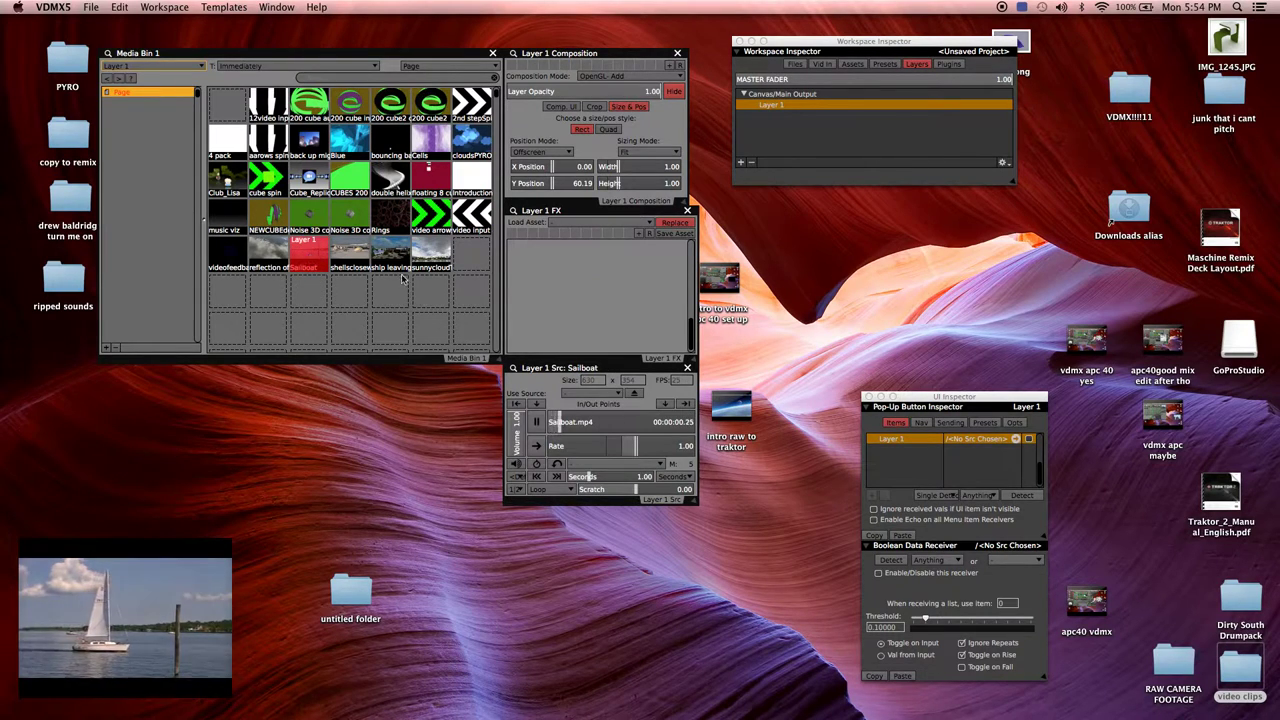
left_click(538, 424)
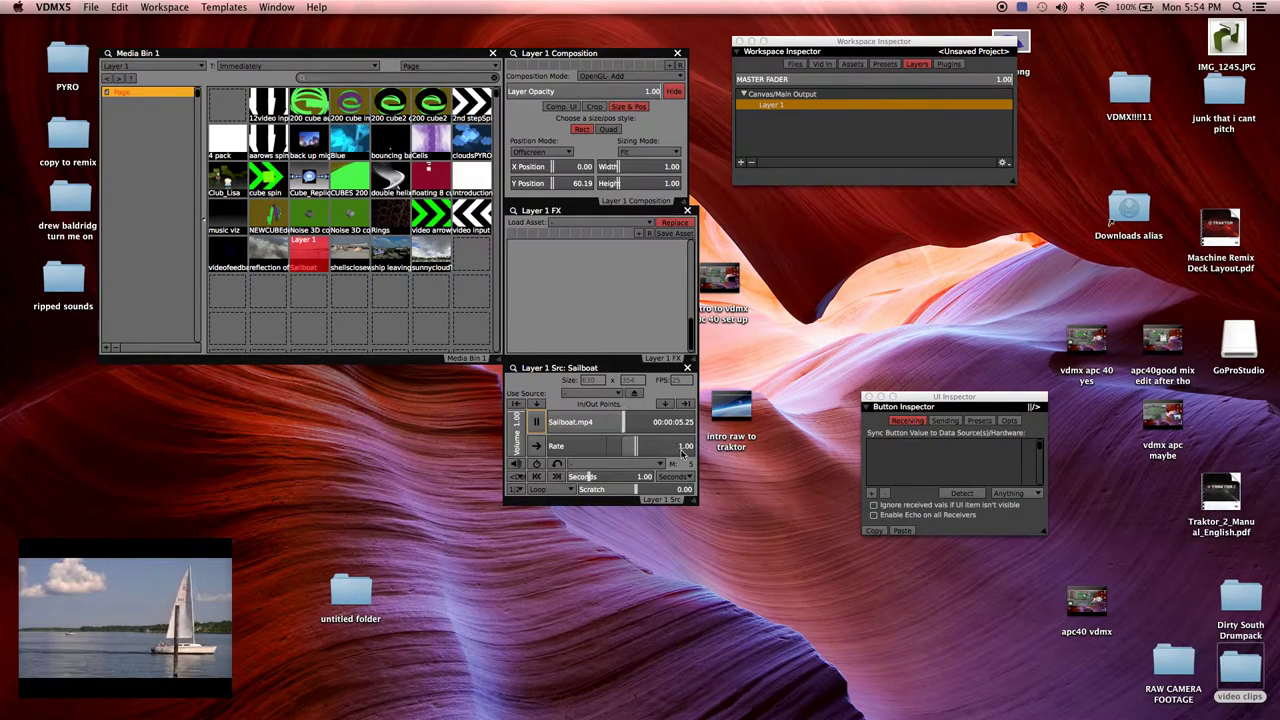
left_click_drag(636, 450, 628, 450)
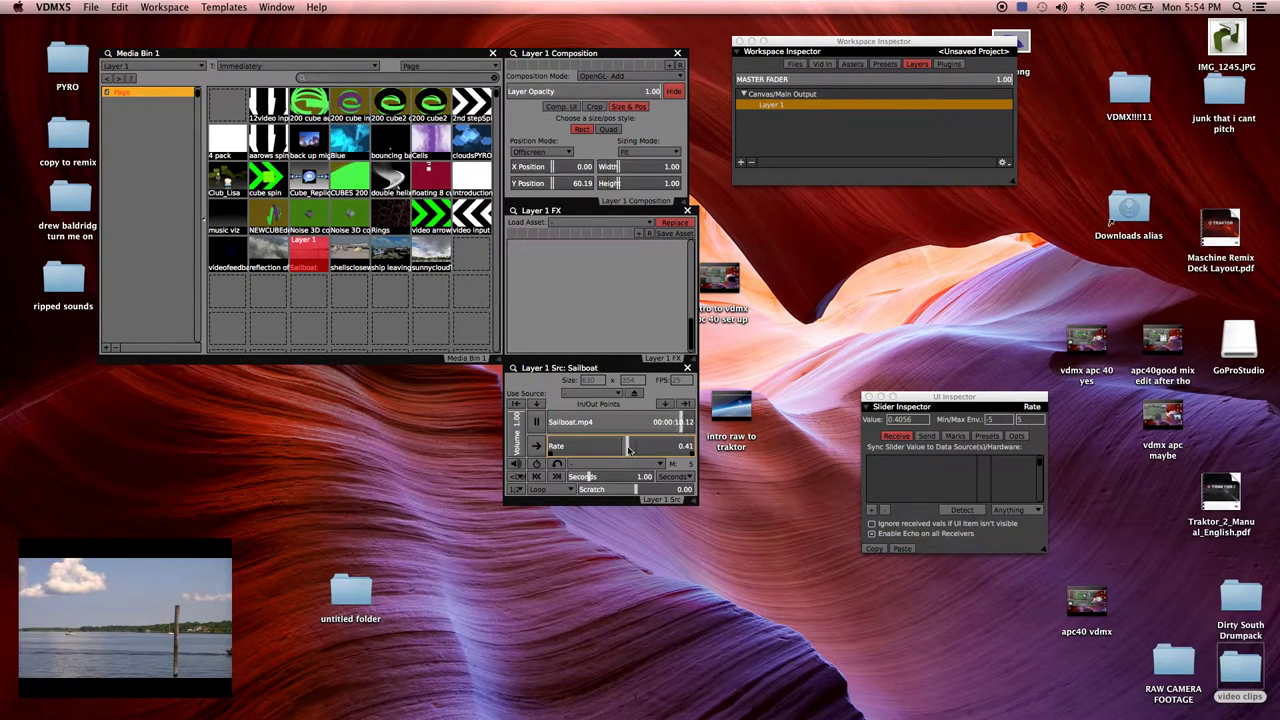
Mute the Sailboat clip, play it in reverse, and set its loop mode to Reversing Loop
left_click(517, 465)
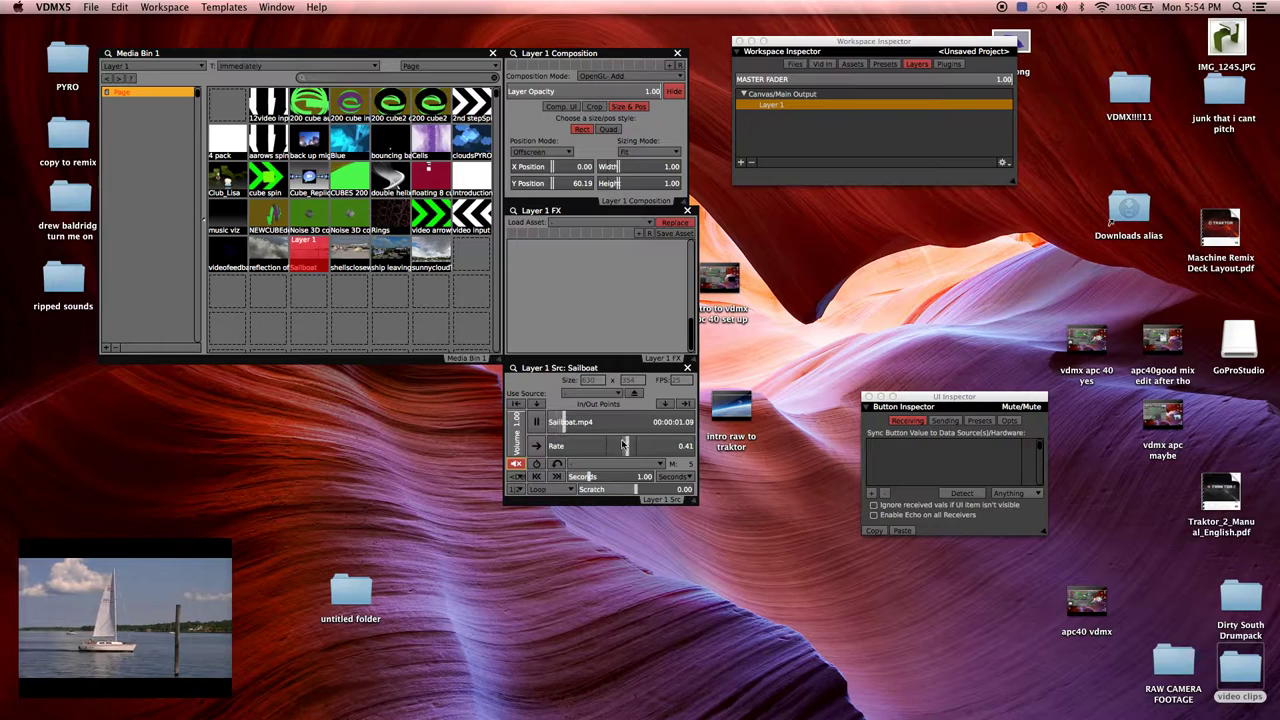
left_click(557, 465)
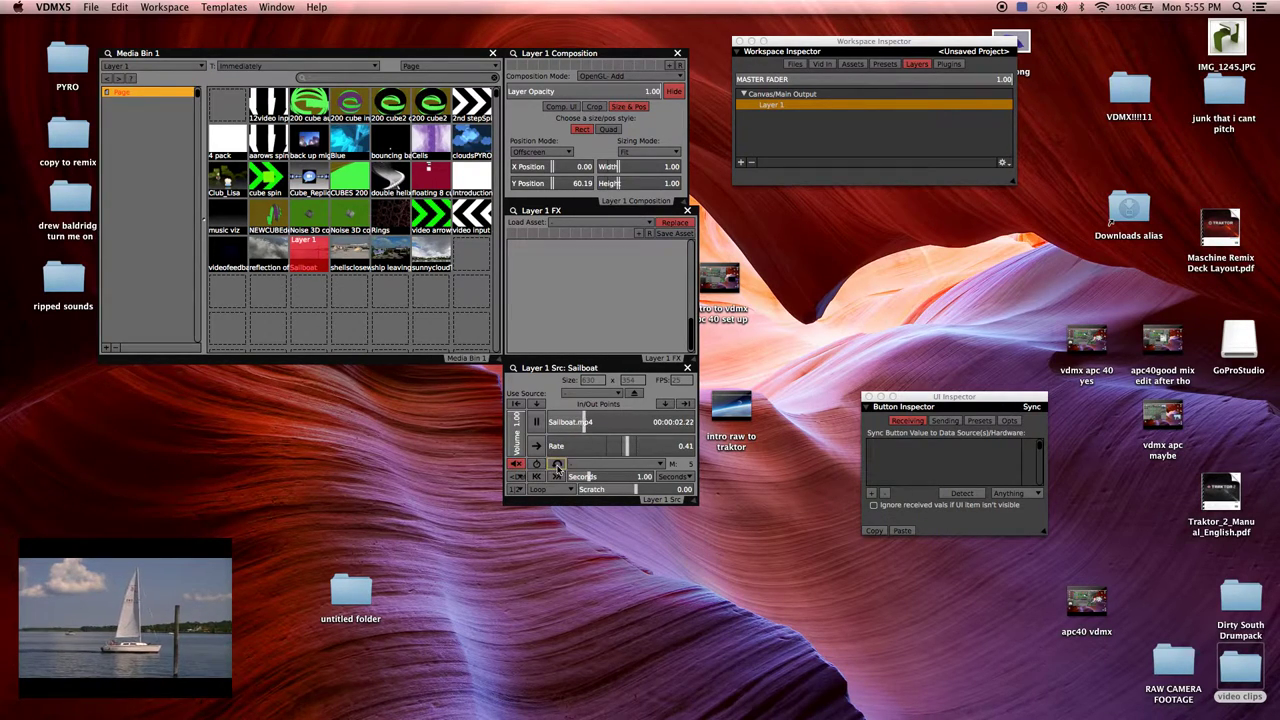
left_click(545, 446)
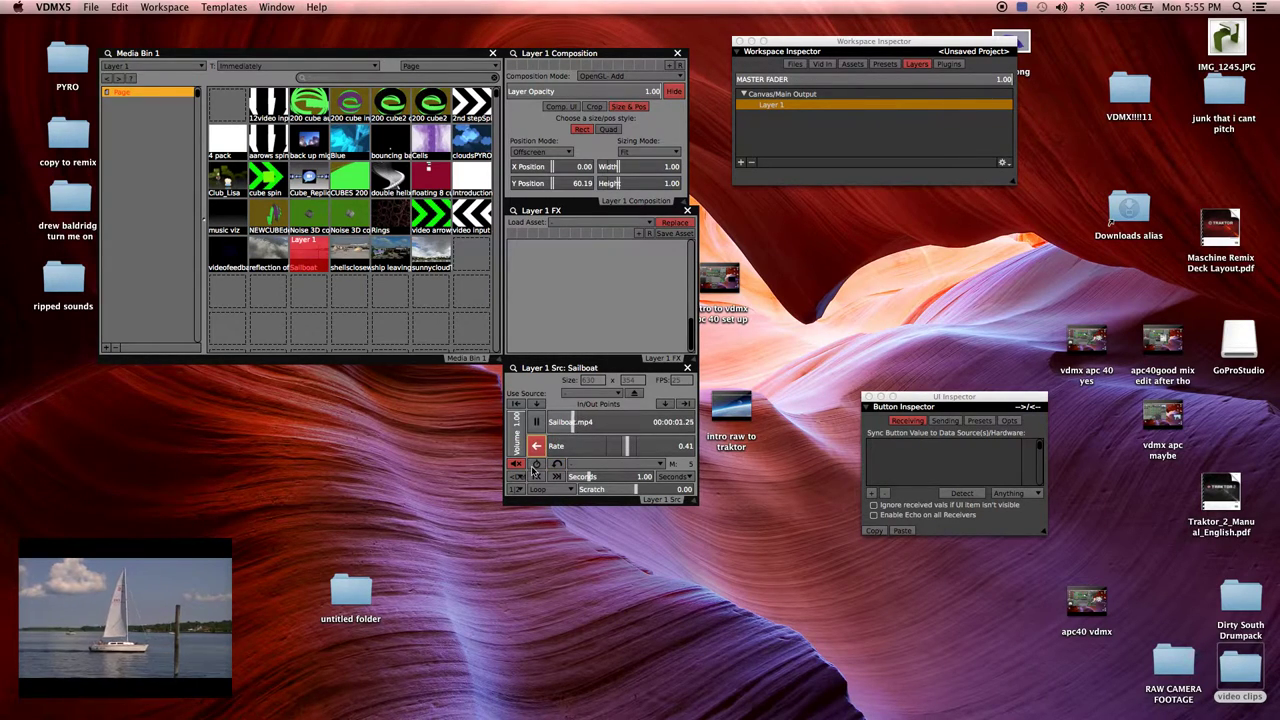
left_click(563, 494)
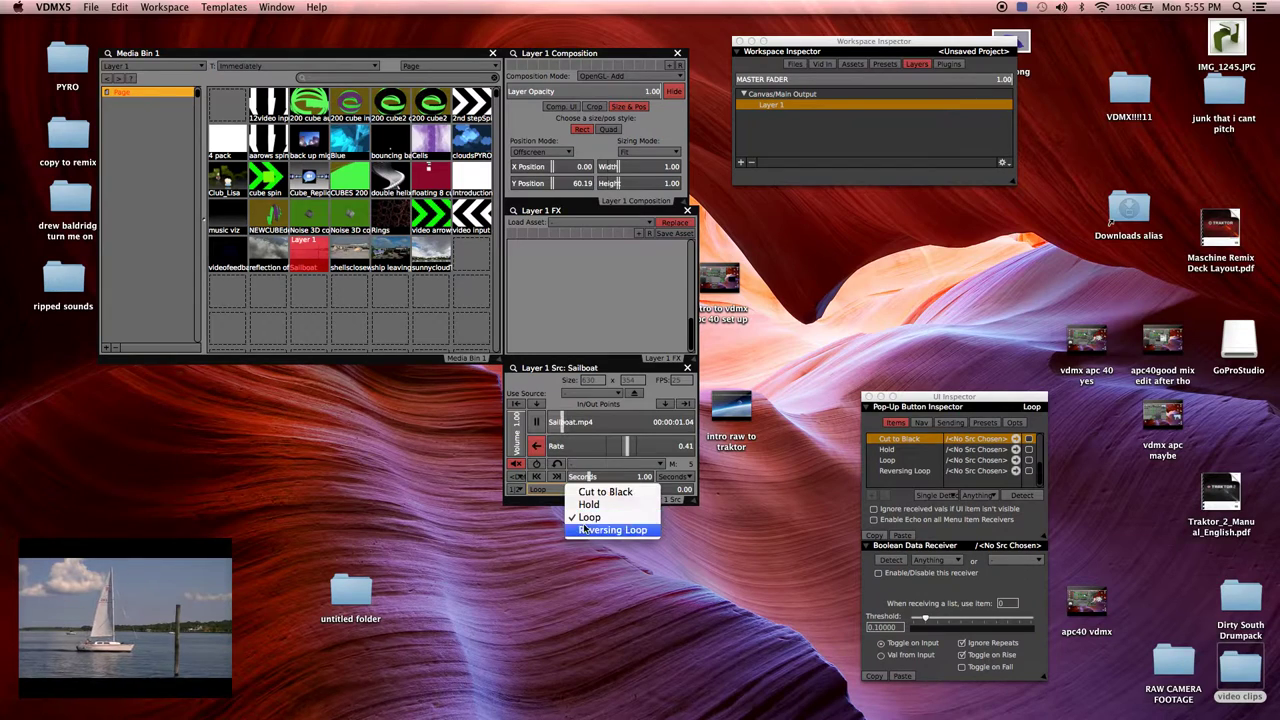
left_click(585, 531)
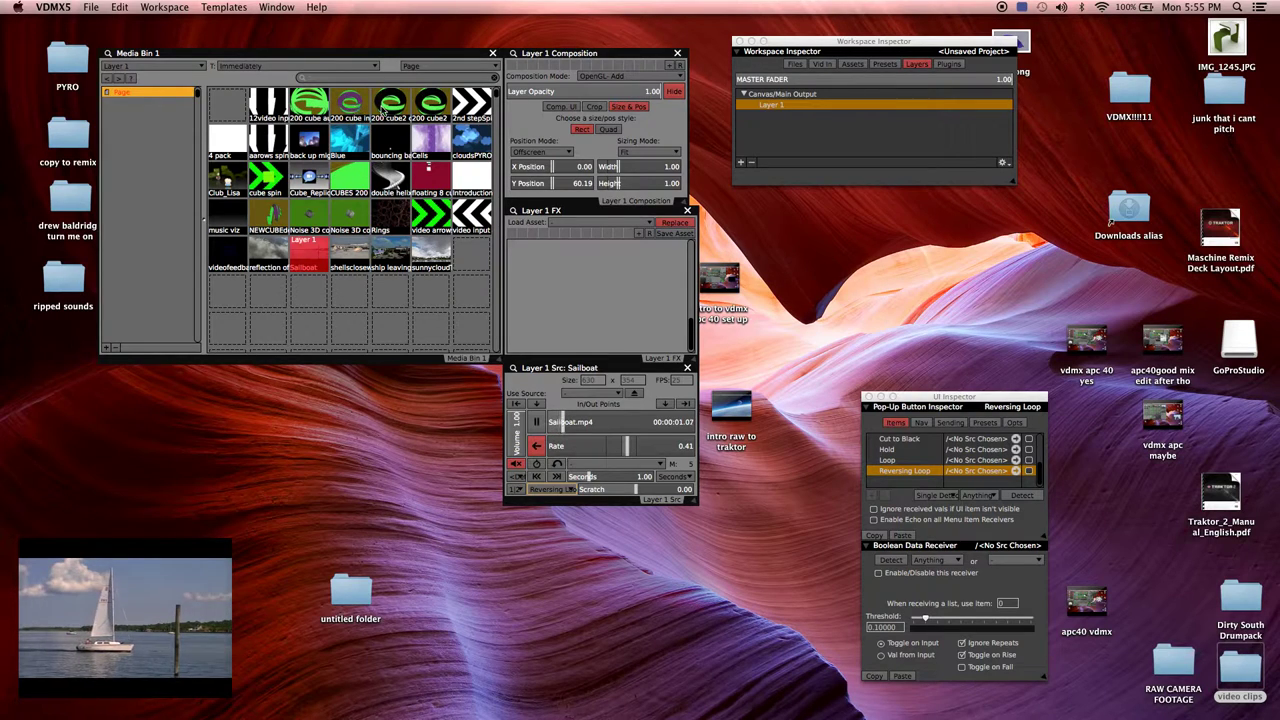
Tweak 200 cube2's Scale Z, tint video arrows (red 0.87, blue 0.48, lower alpha), then load NEWCUBEdeal
left_click(386, 112)
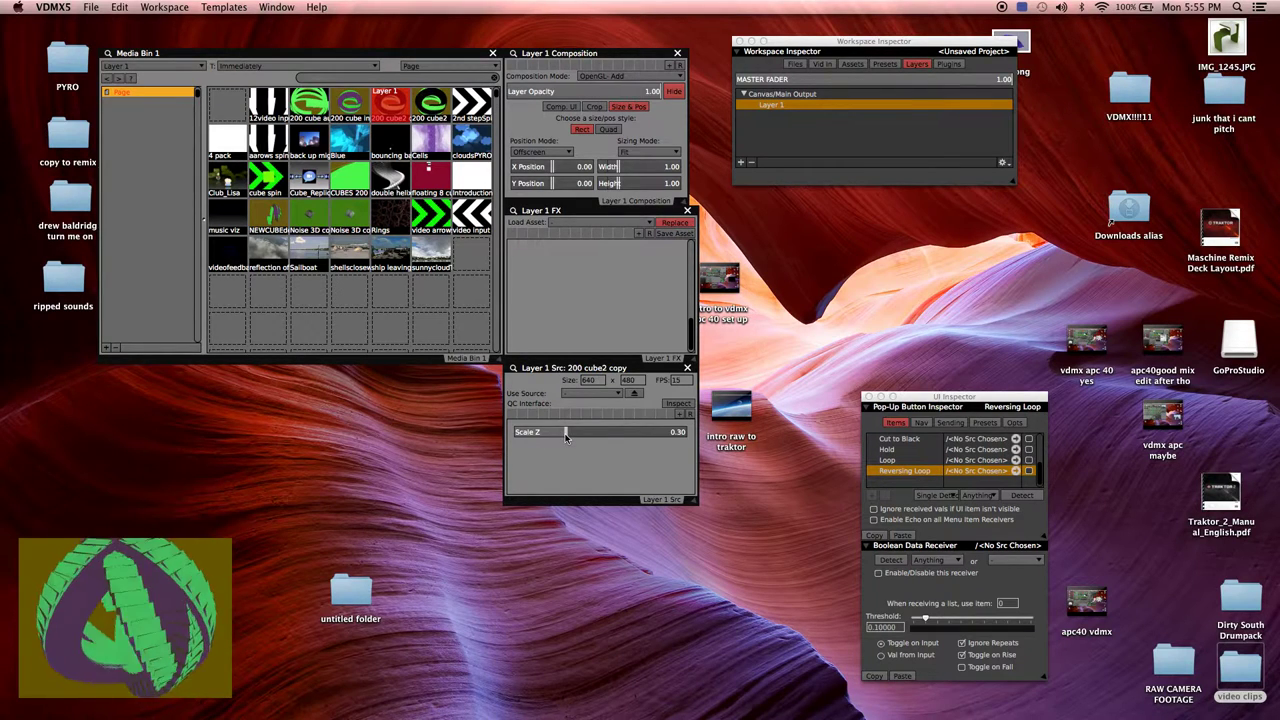
mouse_move(566, 436)
left_mouse_down()
mouse_move(712, 434)
mouse_move(496, 437)
mouse_move(586, 434)
mouse_move(560, 435)
left_mouse_up()
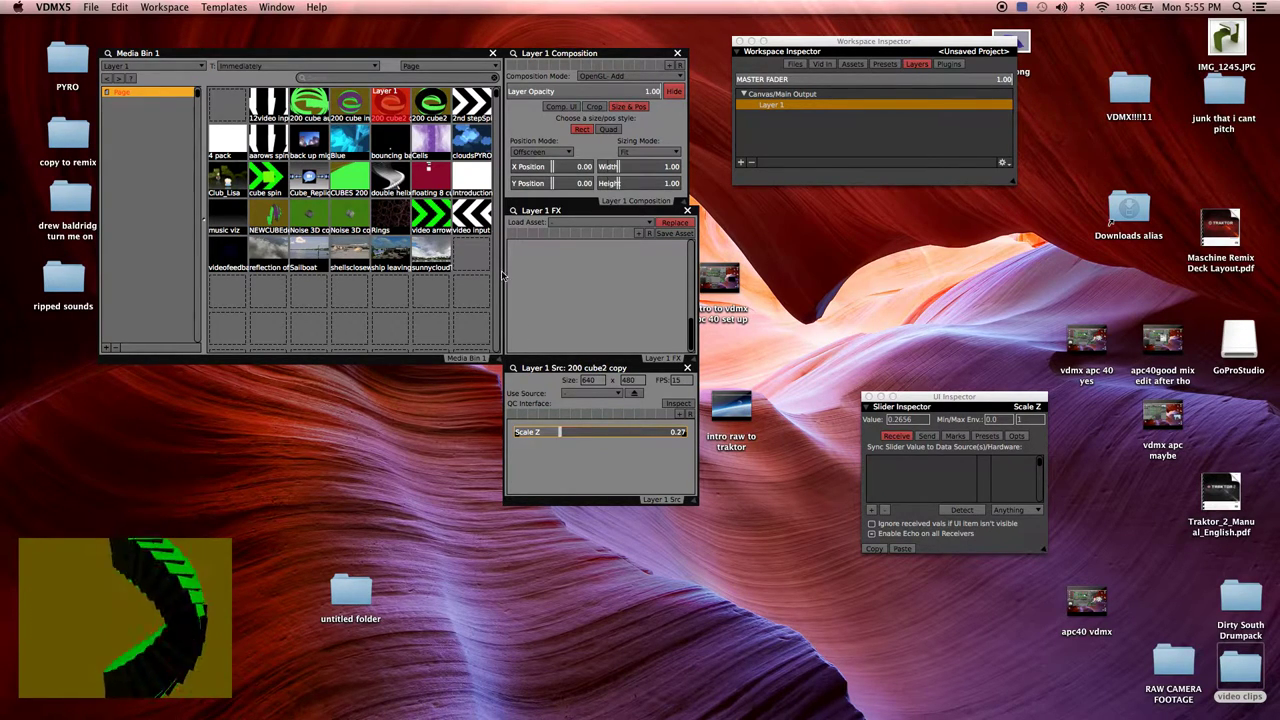
left_click(441, 213)
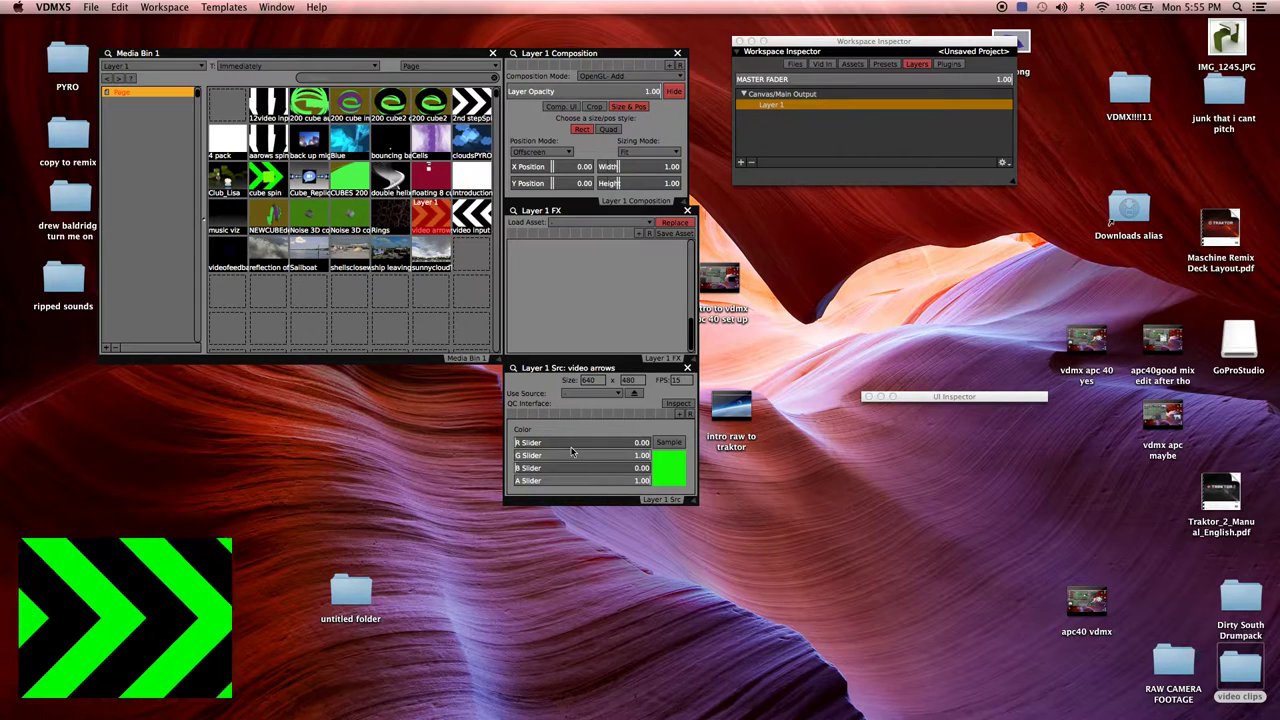
left_click_drag(566, 443, 628, 481)
left_click(617, 481)
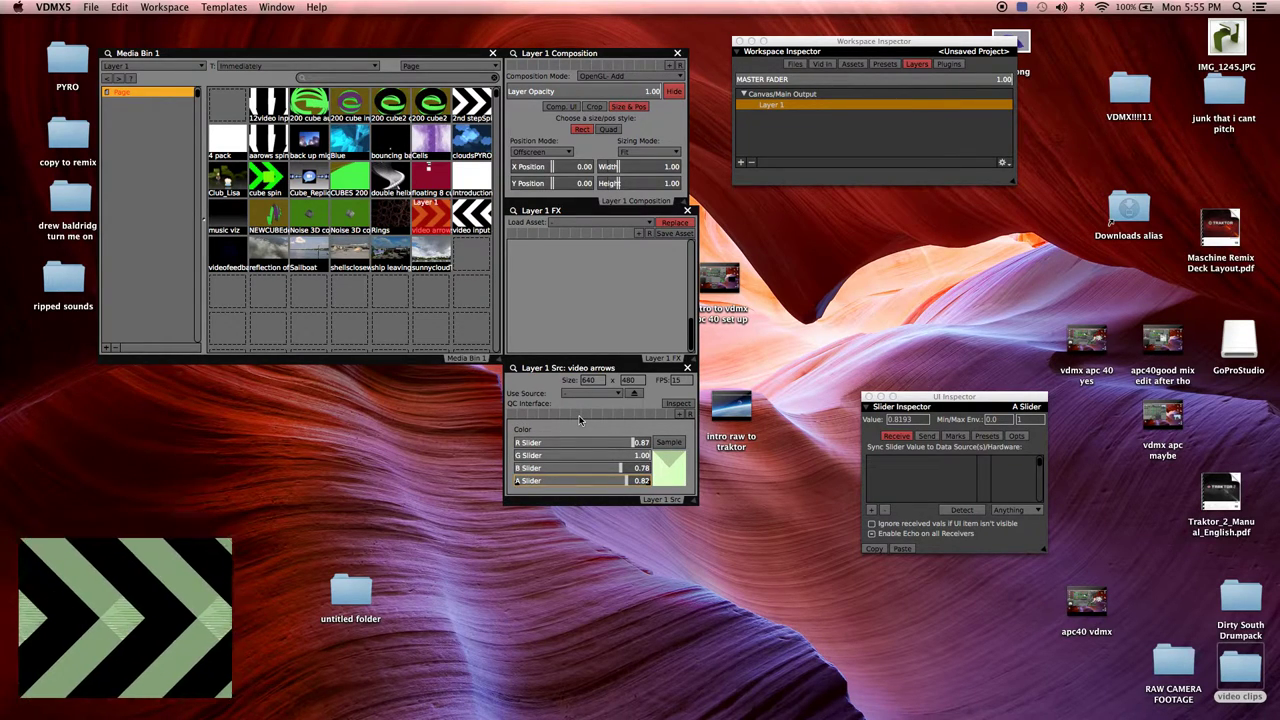
left_click(581, 469)
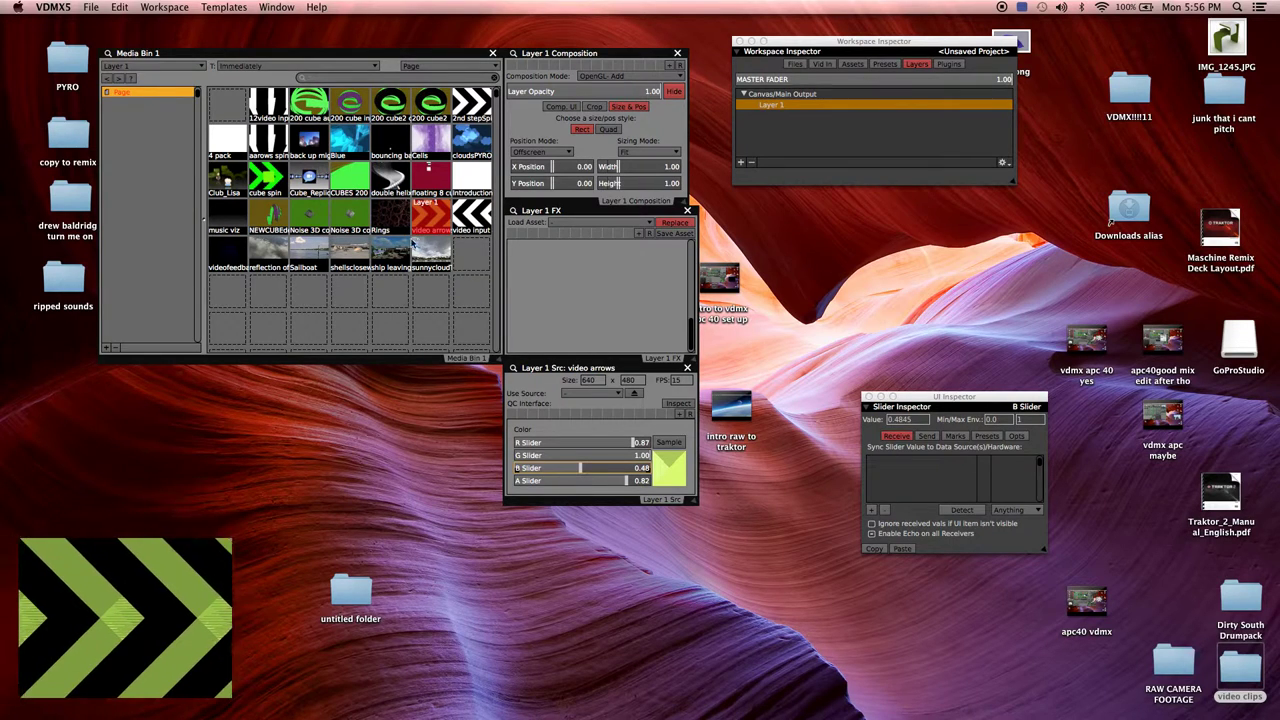
left_click(278, 212)
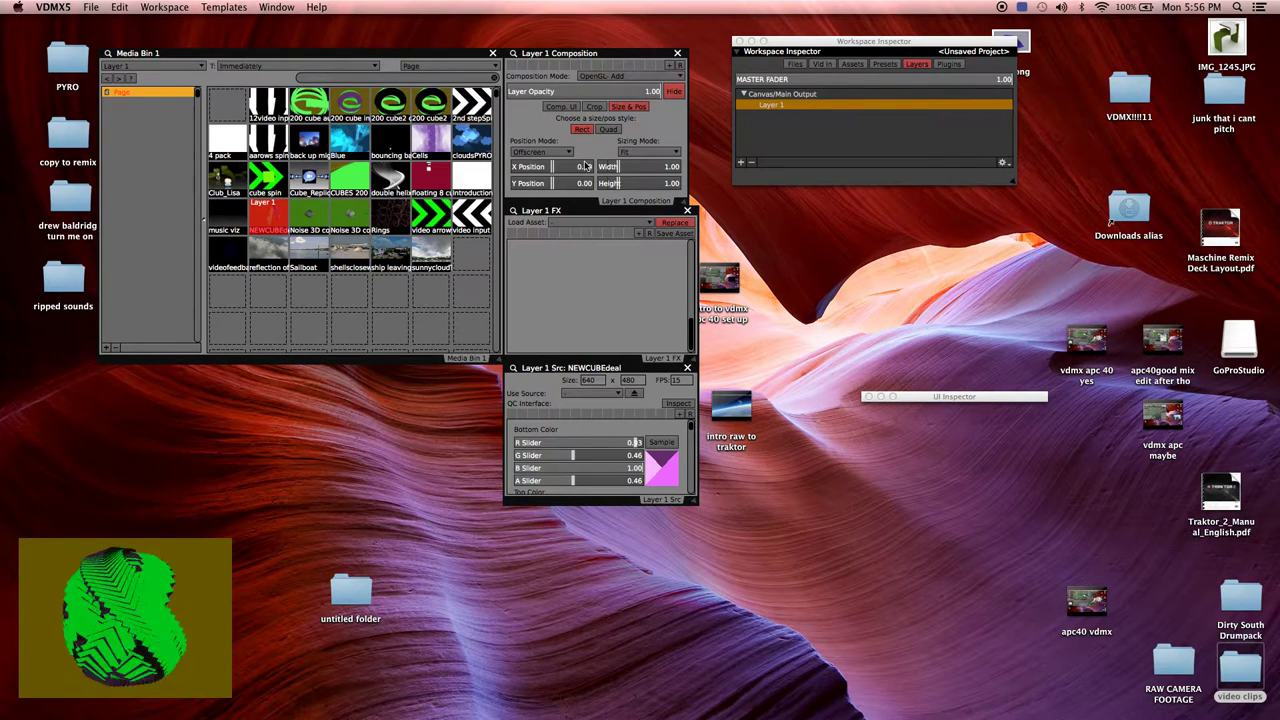
Add a Box Blur to Layer 1 with inputRadius 43.41, then switch it off
left_click(654, 222)
mouse_move(689, 248)
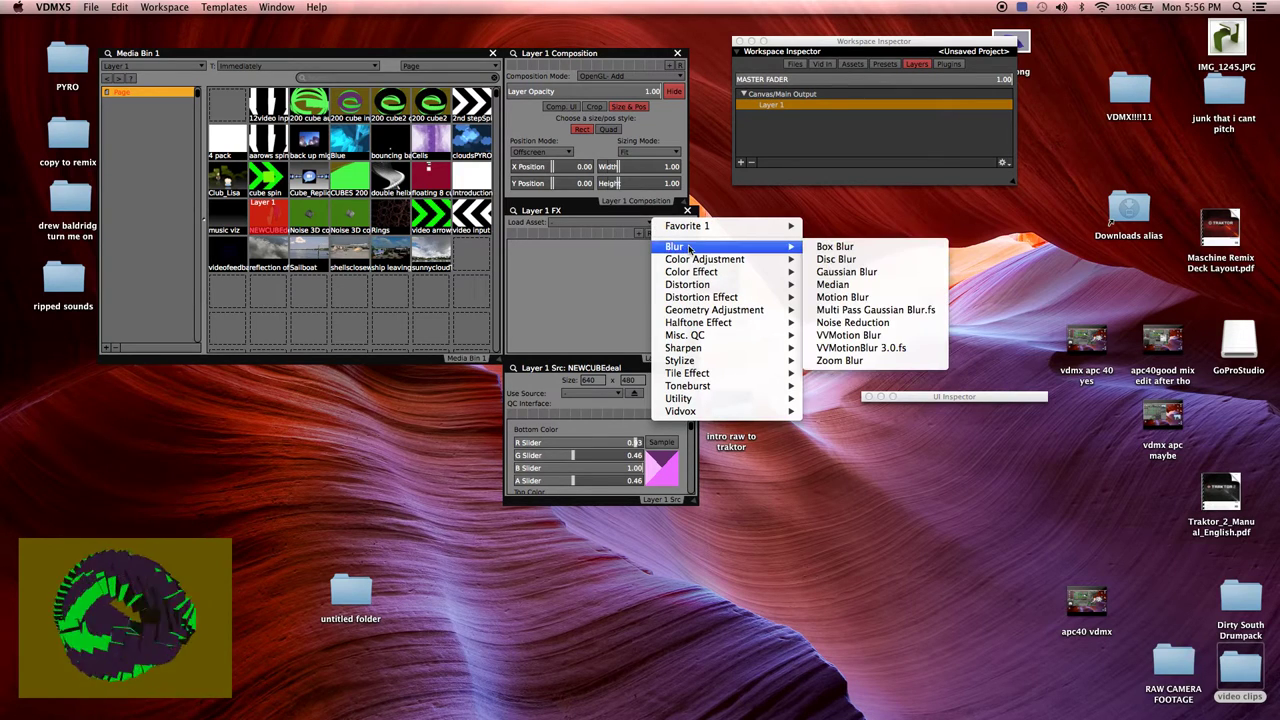
left_click(831, 251)
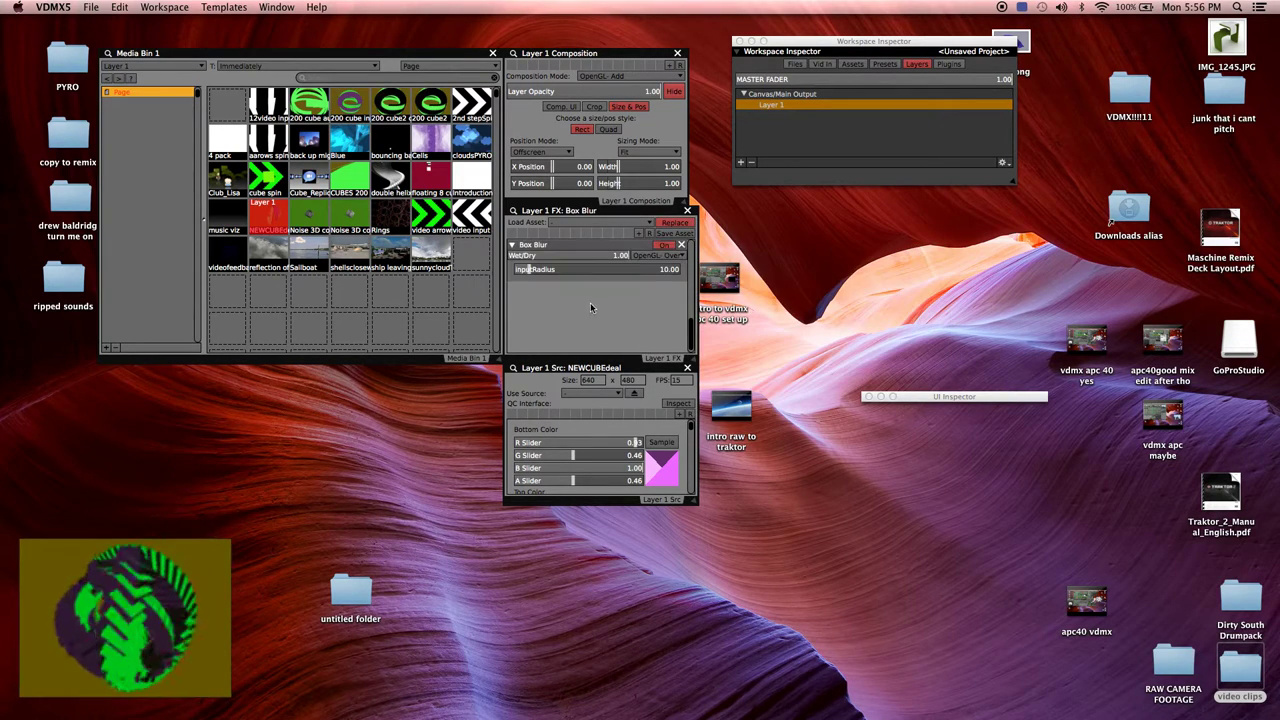
left_click(556, 271)
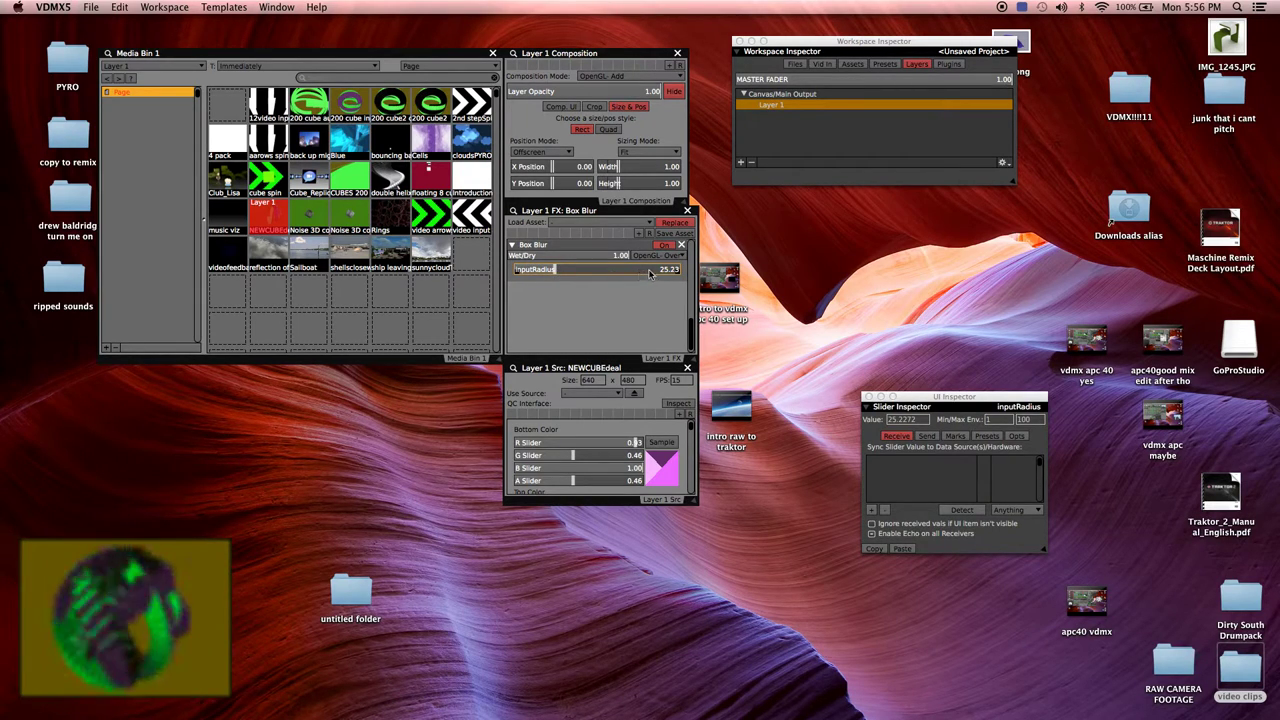
mouse_move(588, 276)
left_mouse_down()
mouse_move(695, 272)
mouse_move(512, 272)
mouse_move(660, 272)
mouse_move(542, 274)
mouse_move(586, 282)
left_mouse_up()
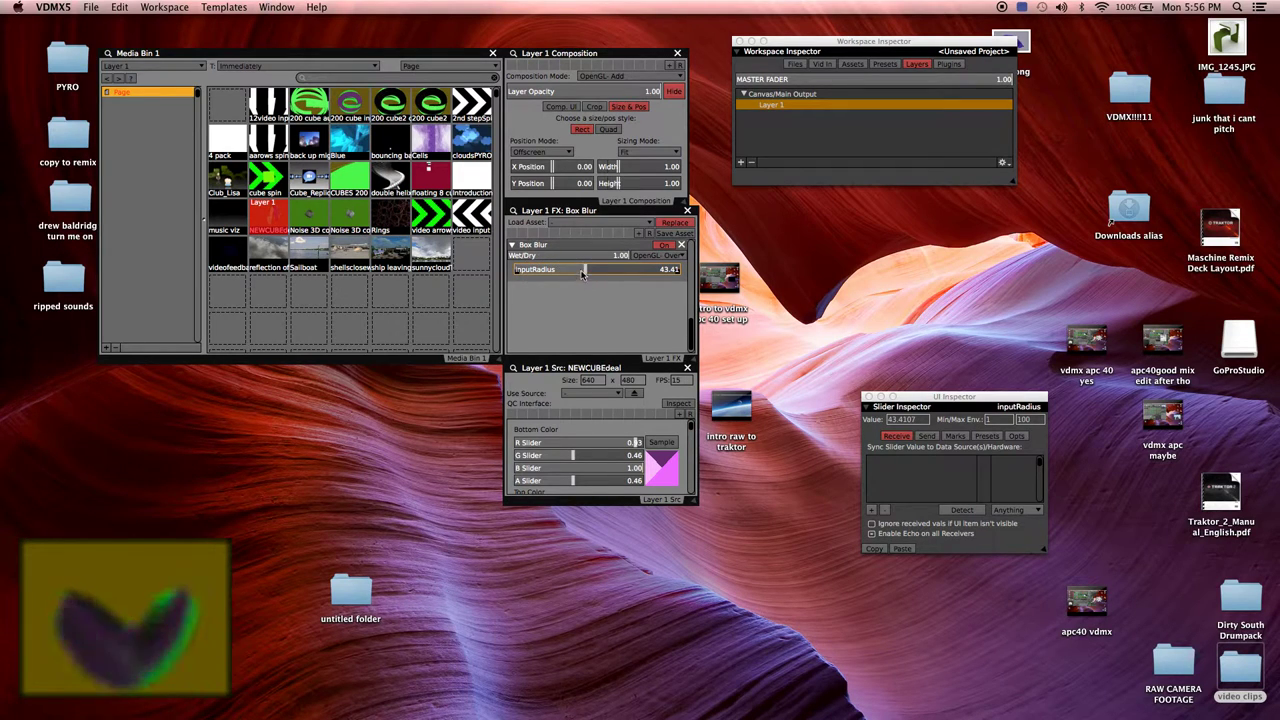
left_click(669, 246)
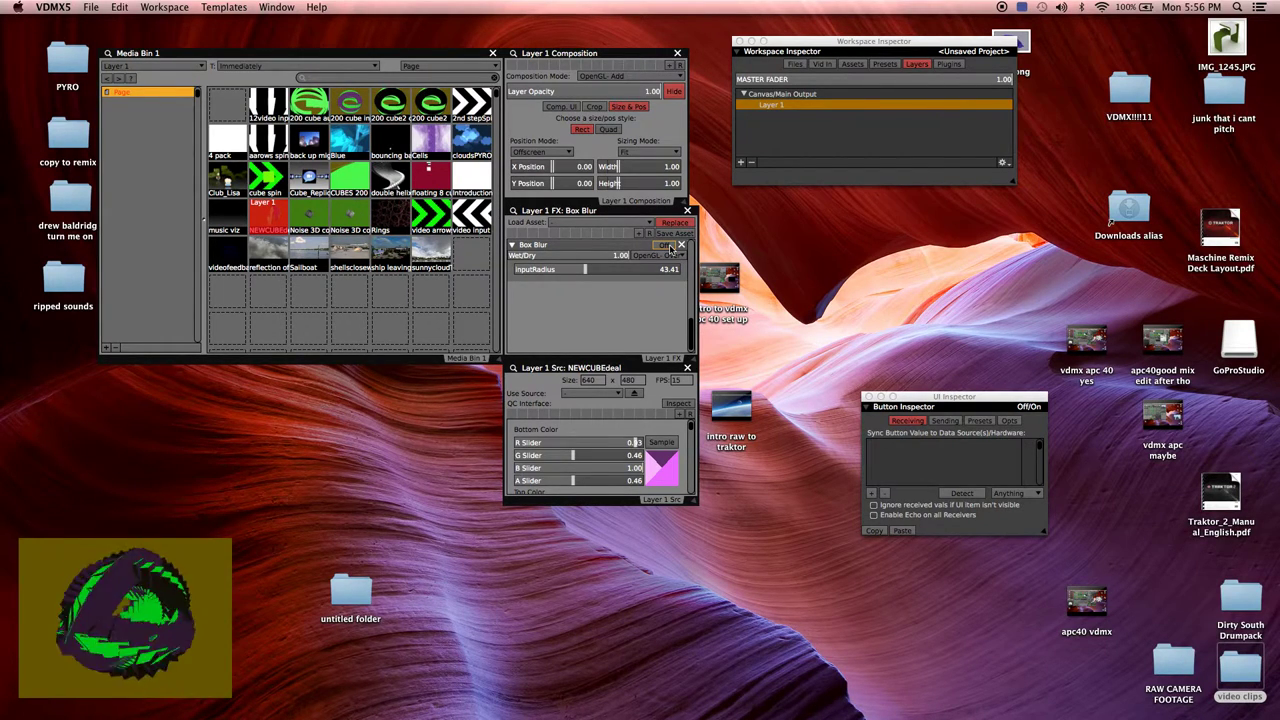
Map key 1 to the Box Blur on/off and an APC40 knob (ch. 7 ctrl 7) to NEWCUBEdeal's R Slider
right_click(670, 247)
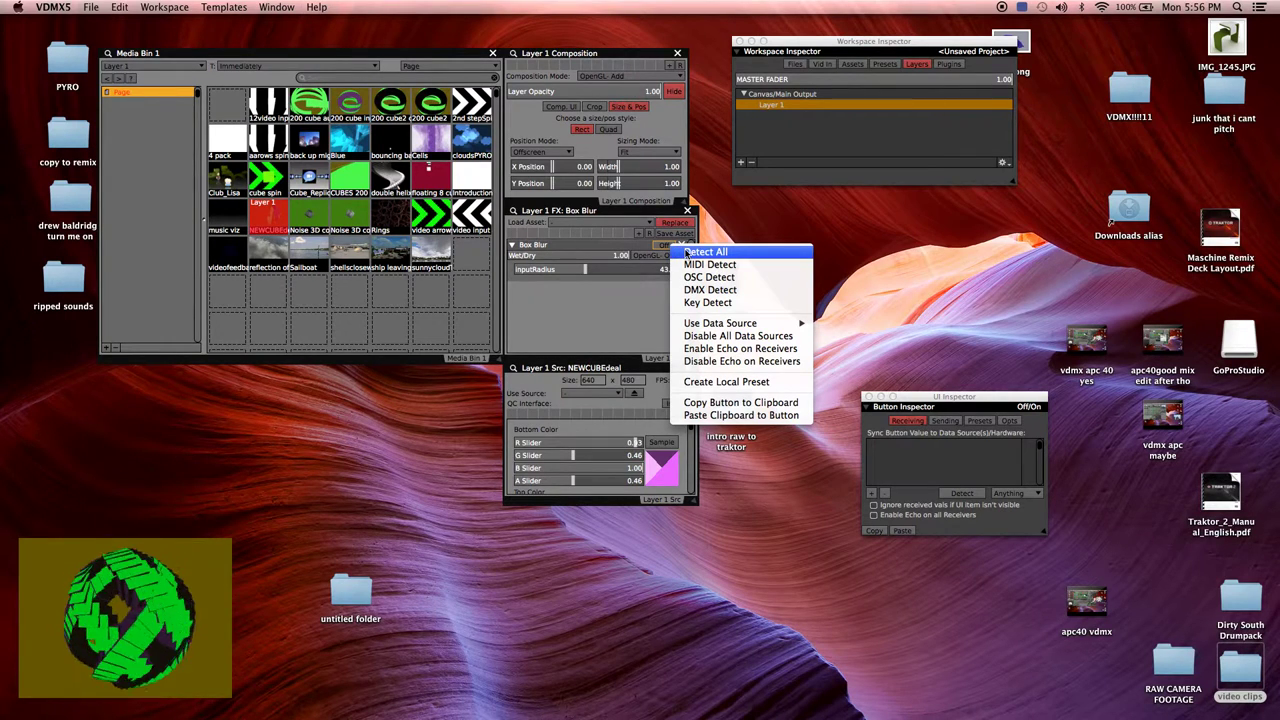
left_click(690, 252)
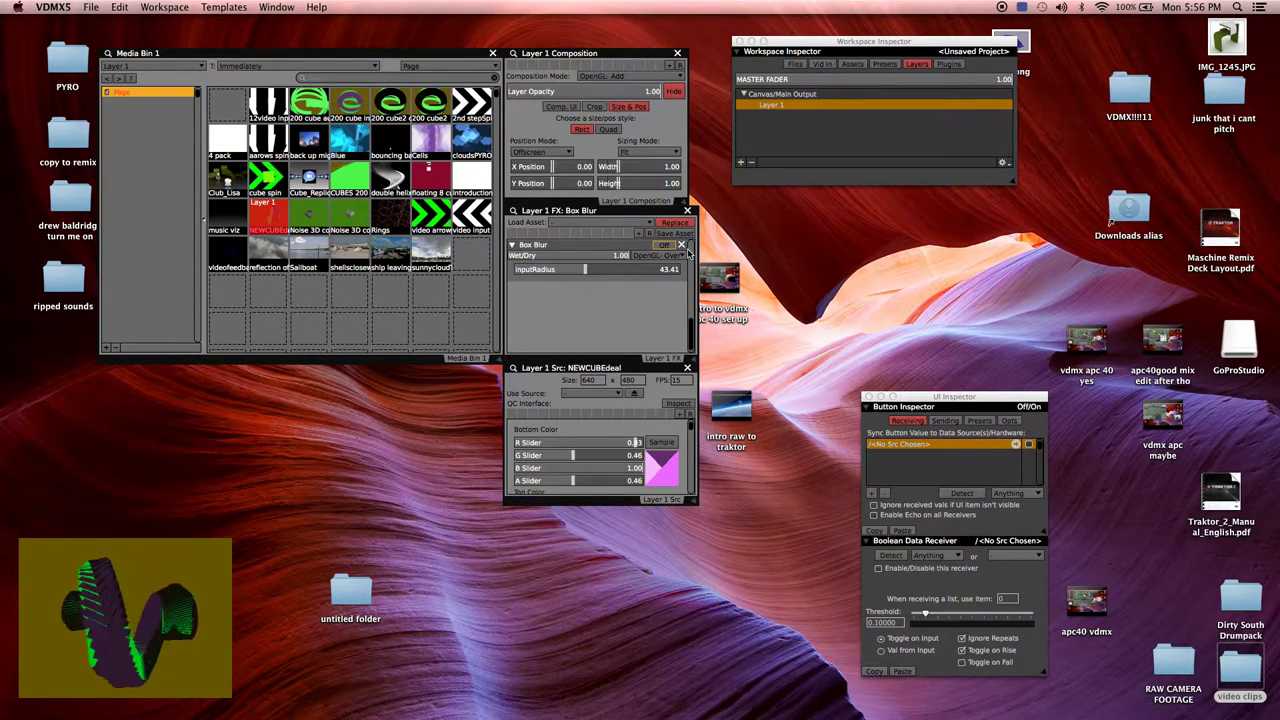
key("1")
key("1")
key("1")
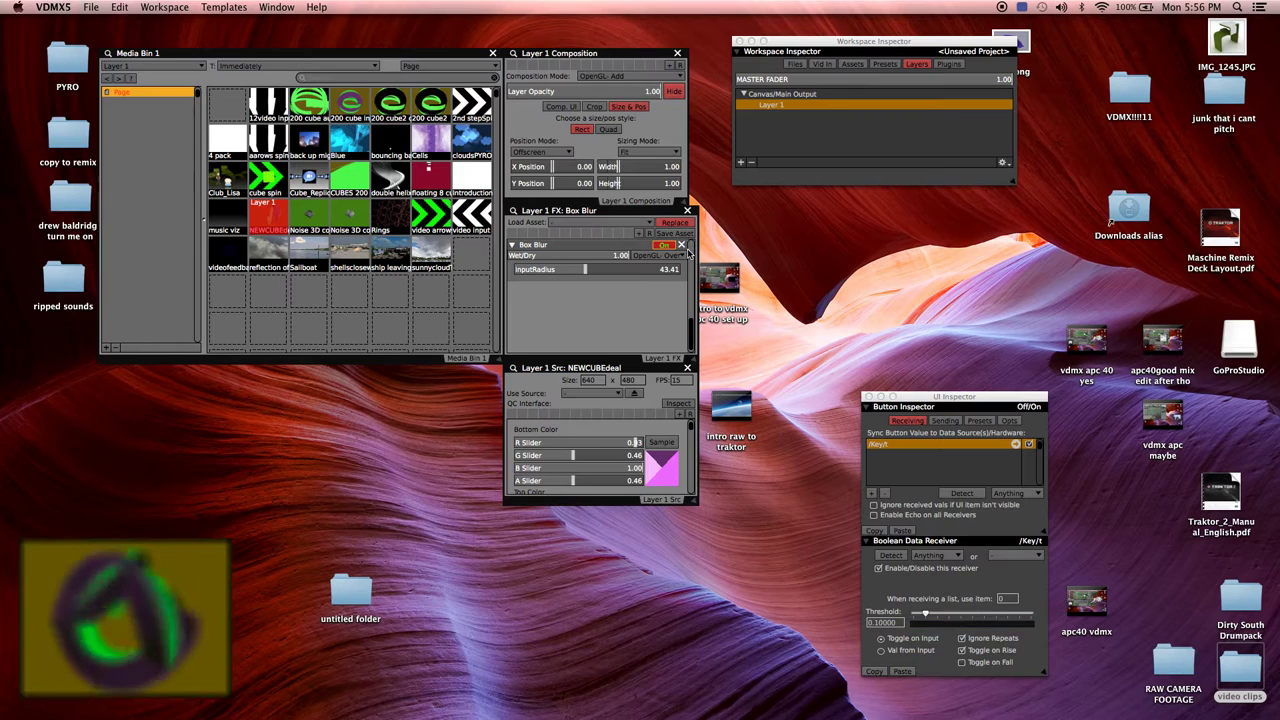
key("1")
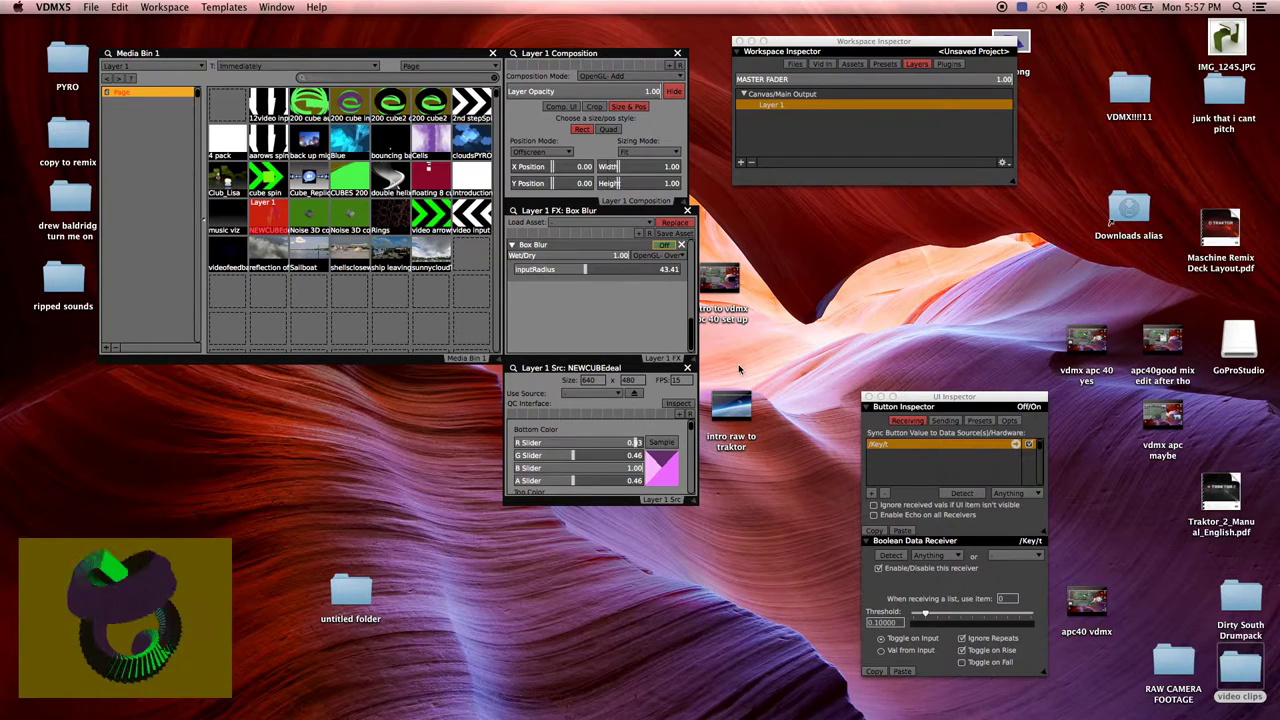
right_click(593, 444)
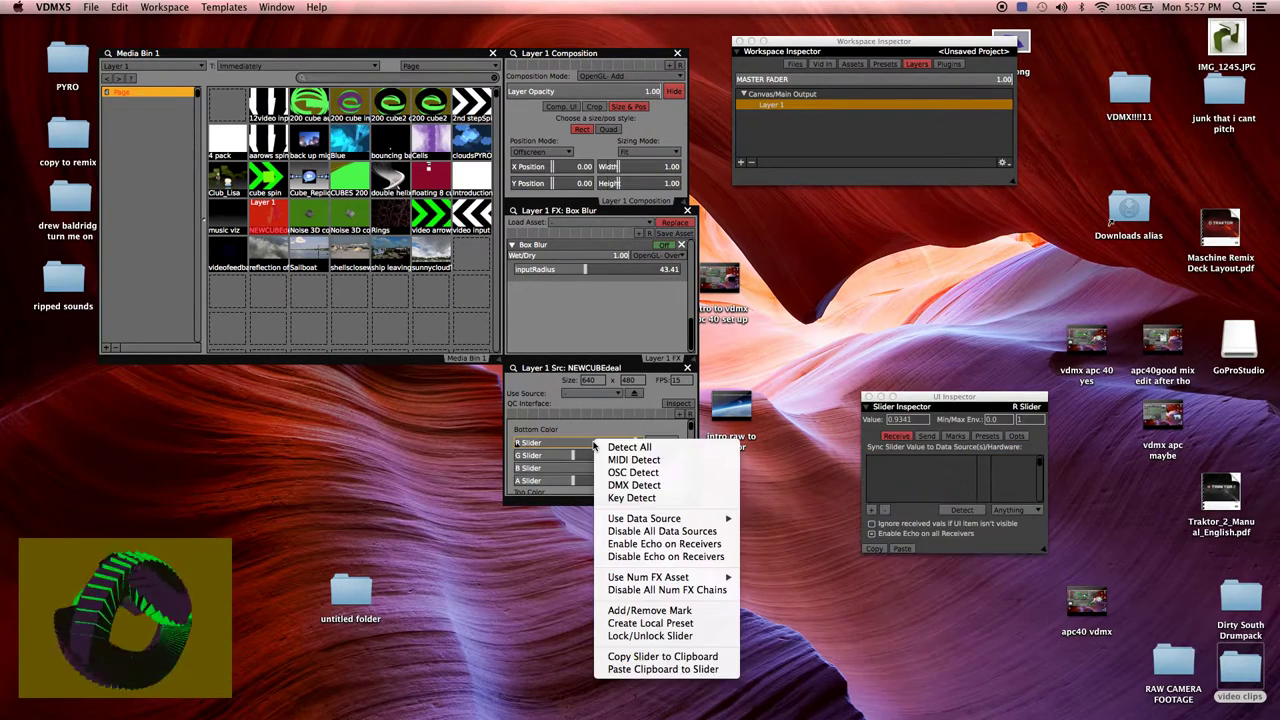
left_click(606, 446)
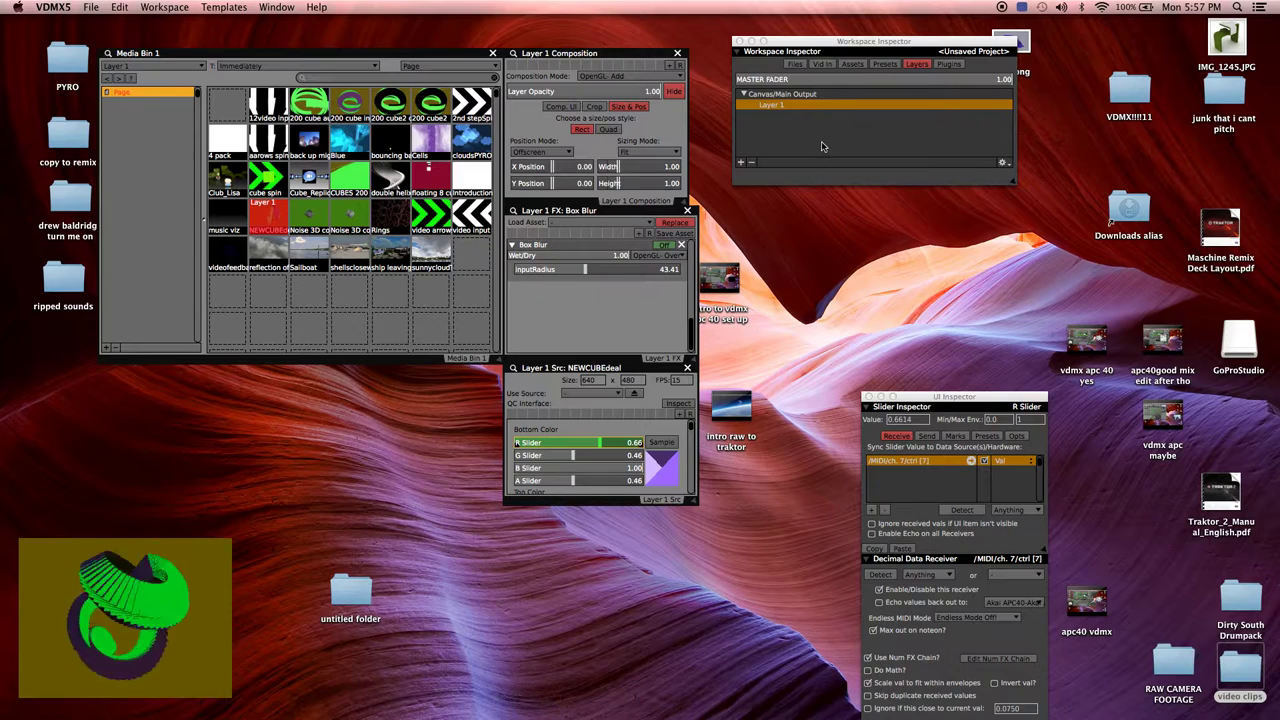
Show Clock 1's settings and tap its tempo to about 160 BPM
left_click(954, 65)
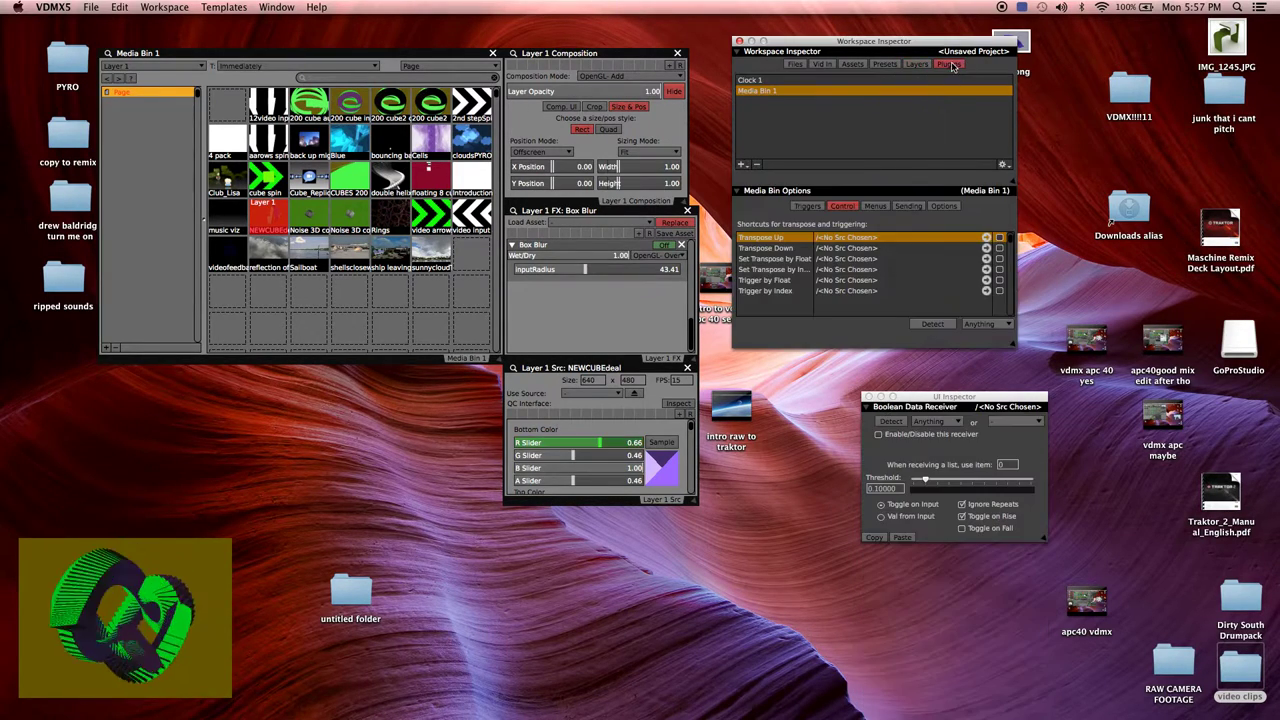
left_click(752, 81)
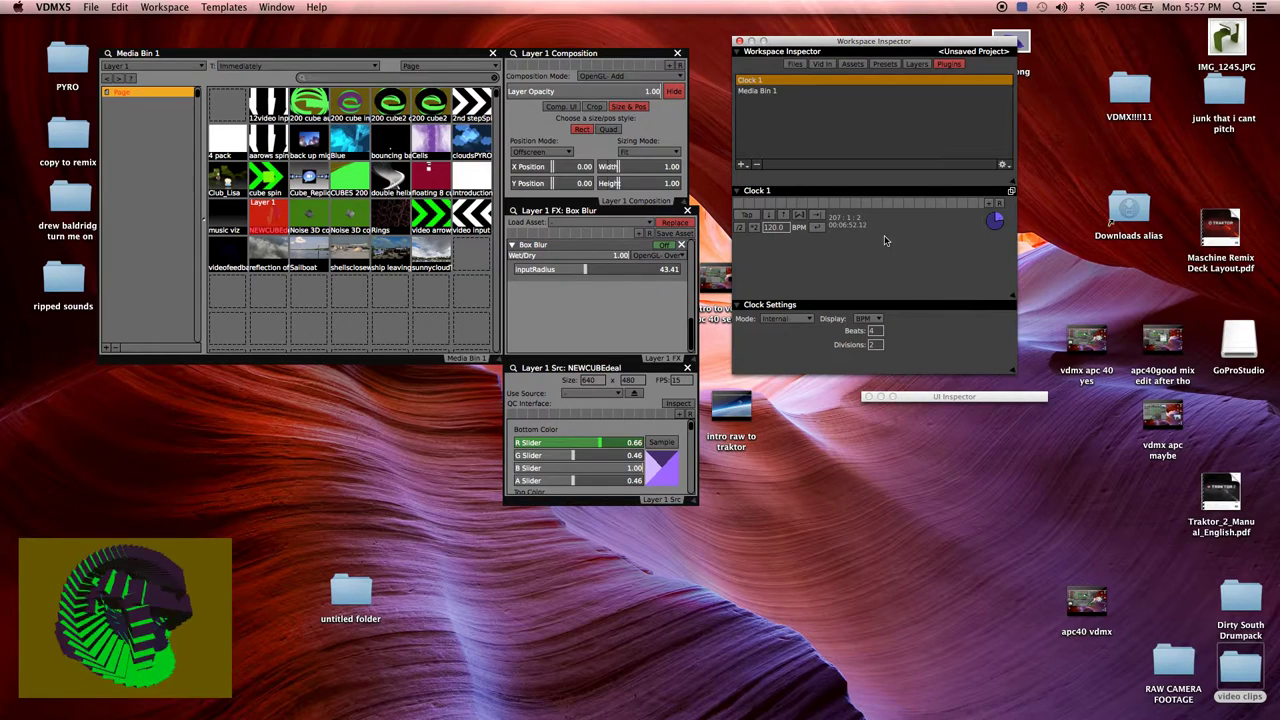
left_click(768, 228)
left_click(750, 228)
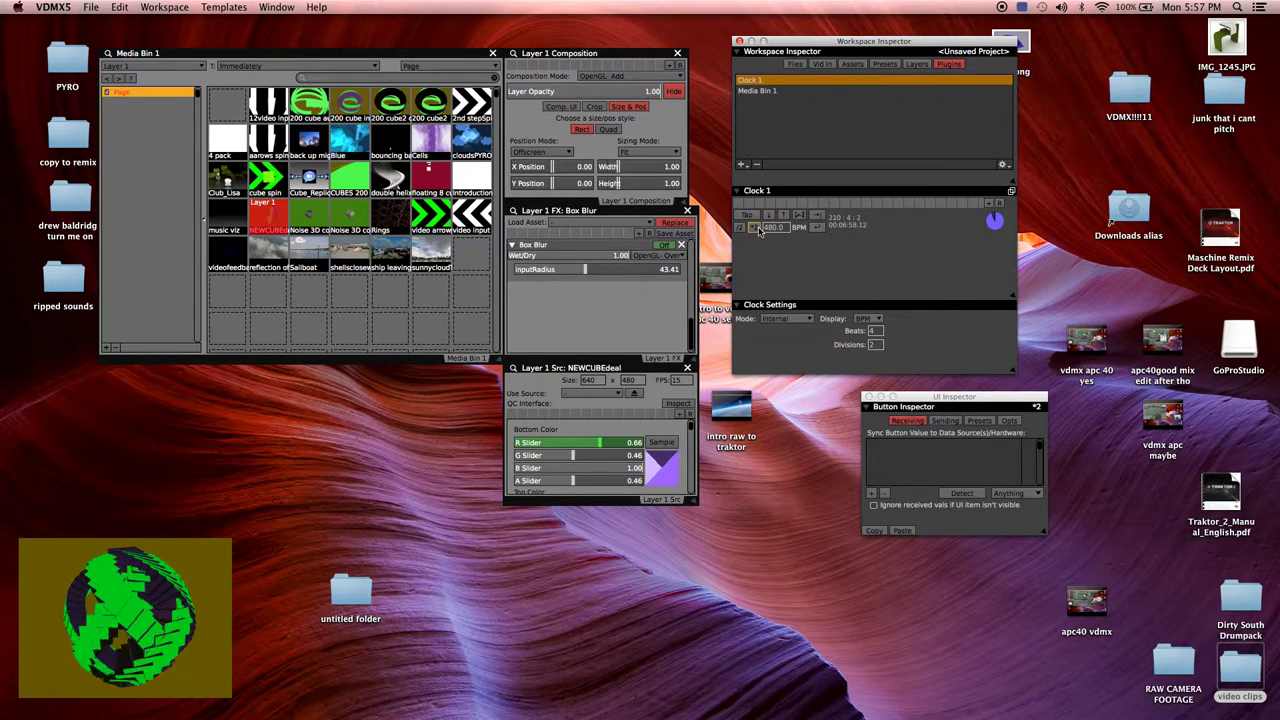
left_click(745, 229)
left_click(750, 217)
left_click(749, 216)
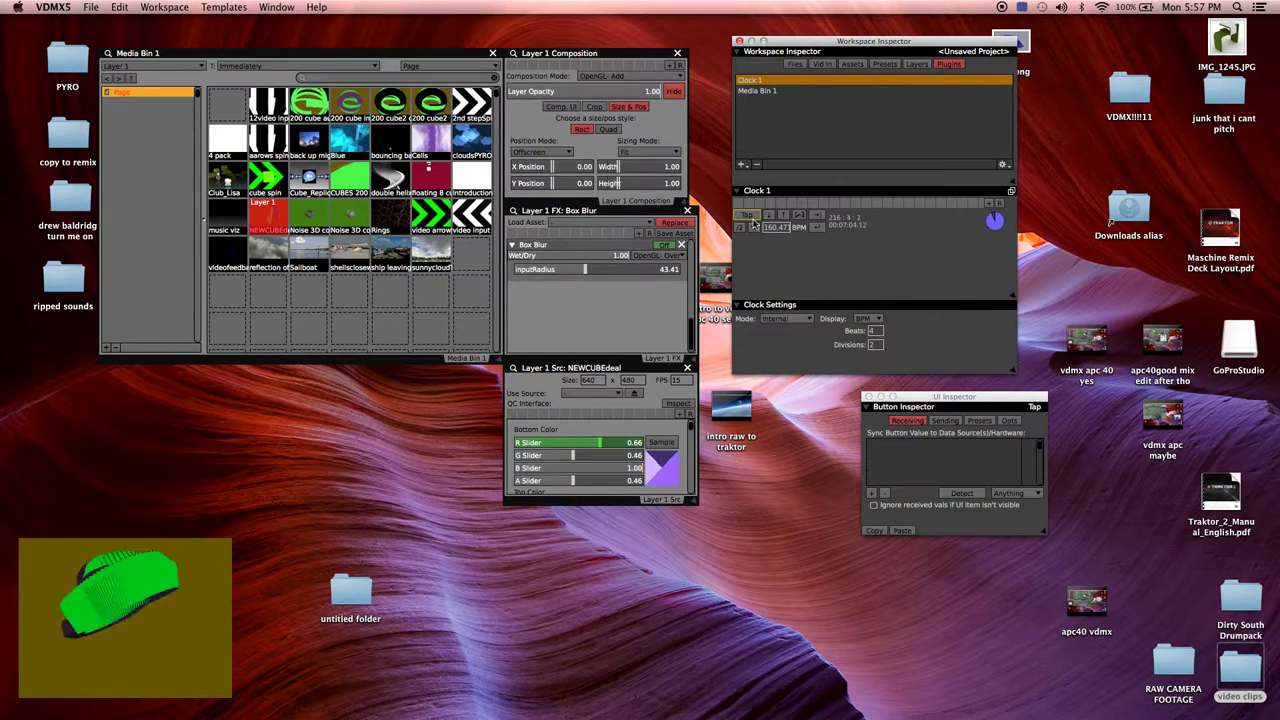
Start mapping a control to Clock 1's tap tempo and reset the clock to the first beat
right_click(752, 219)
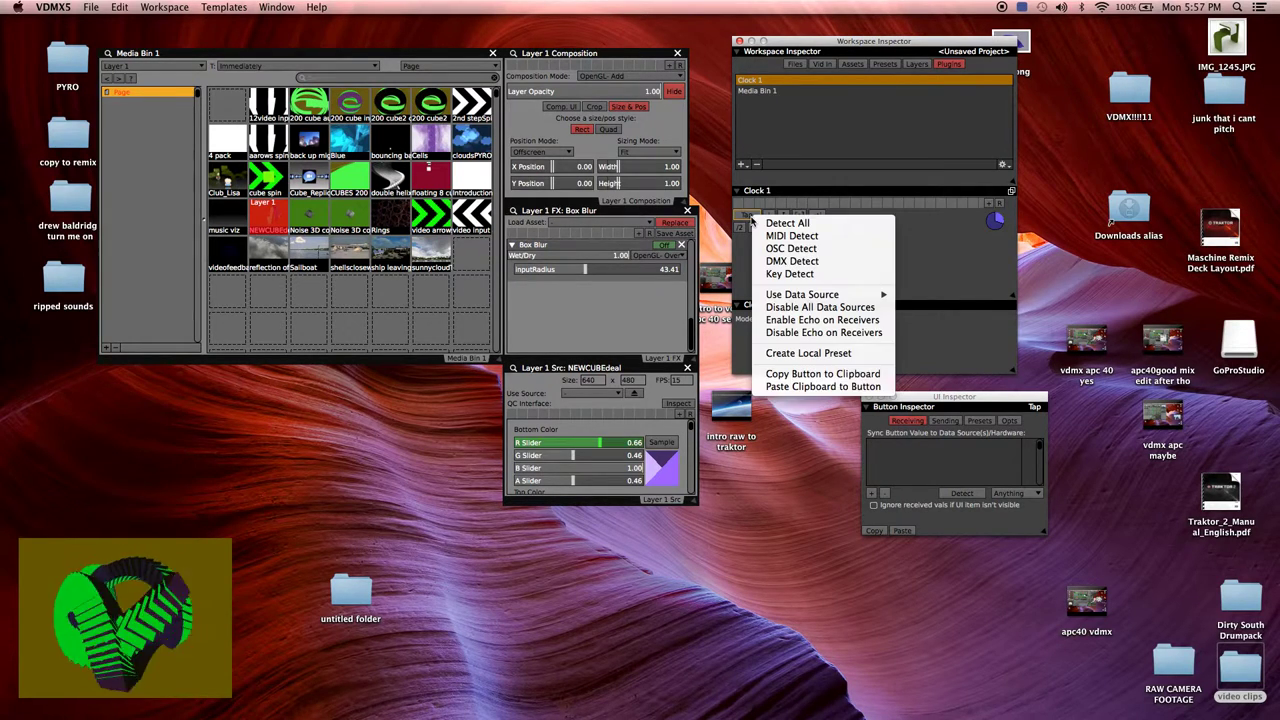
left_click(760, 223)
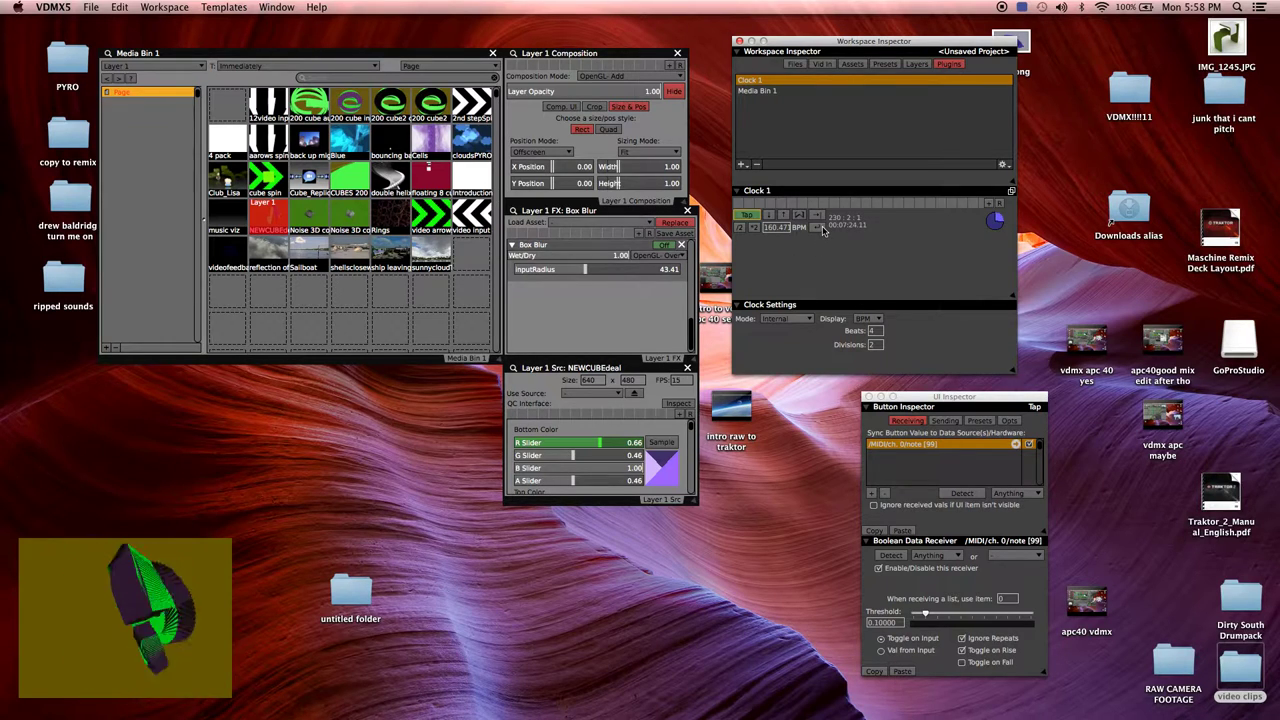
left_click(818, 228)
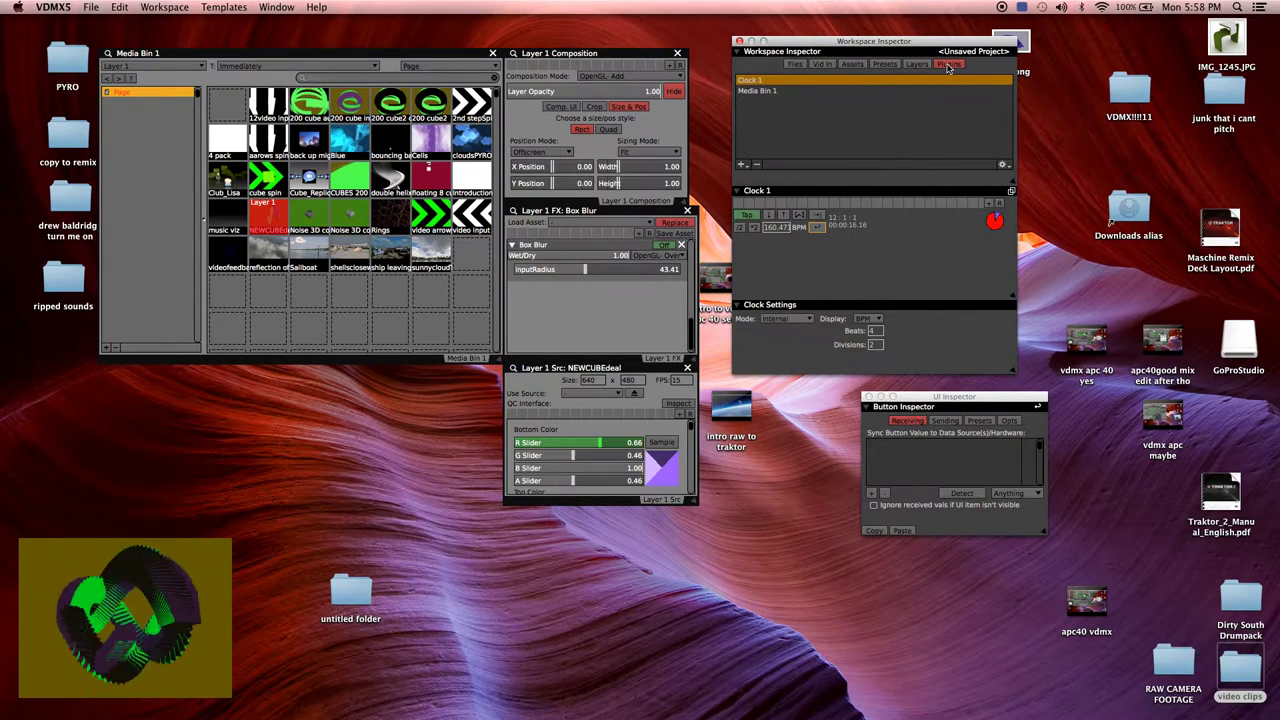
Make Sailboat.mp4 the Layer 1 source clip from Media Bin 1
left_click(774, 92)
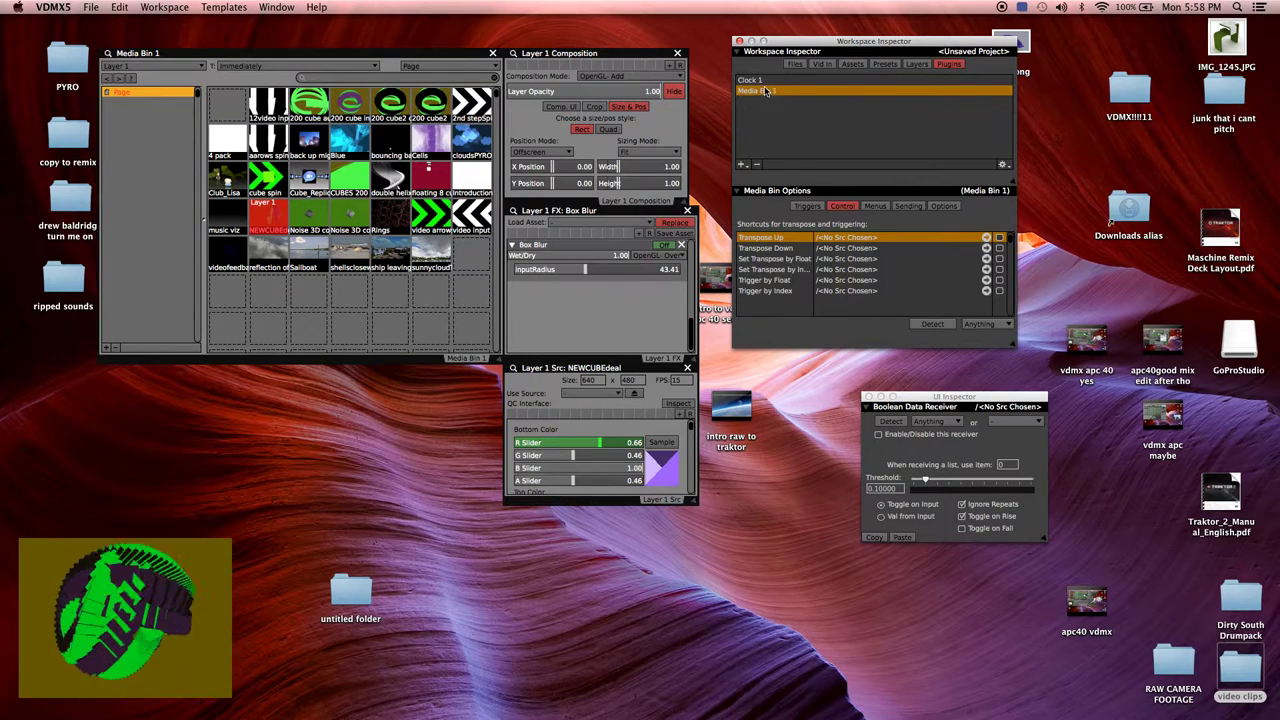
left_click(758, 81)
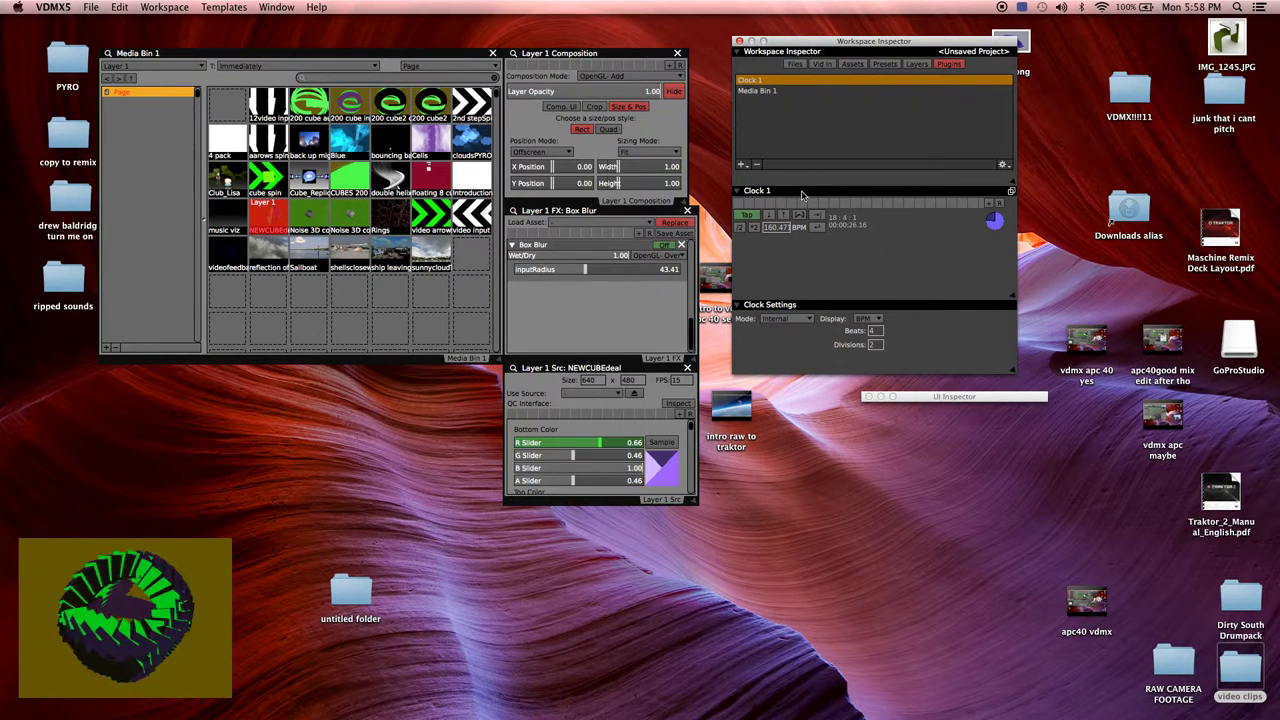
left_click(318, 253)
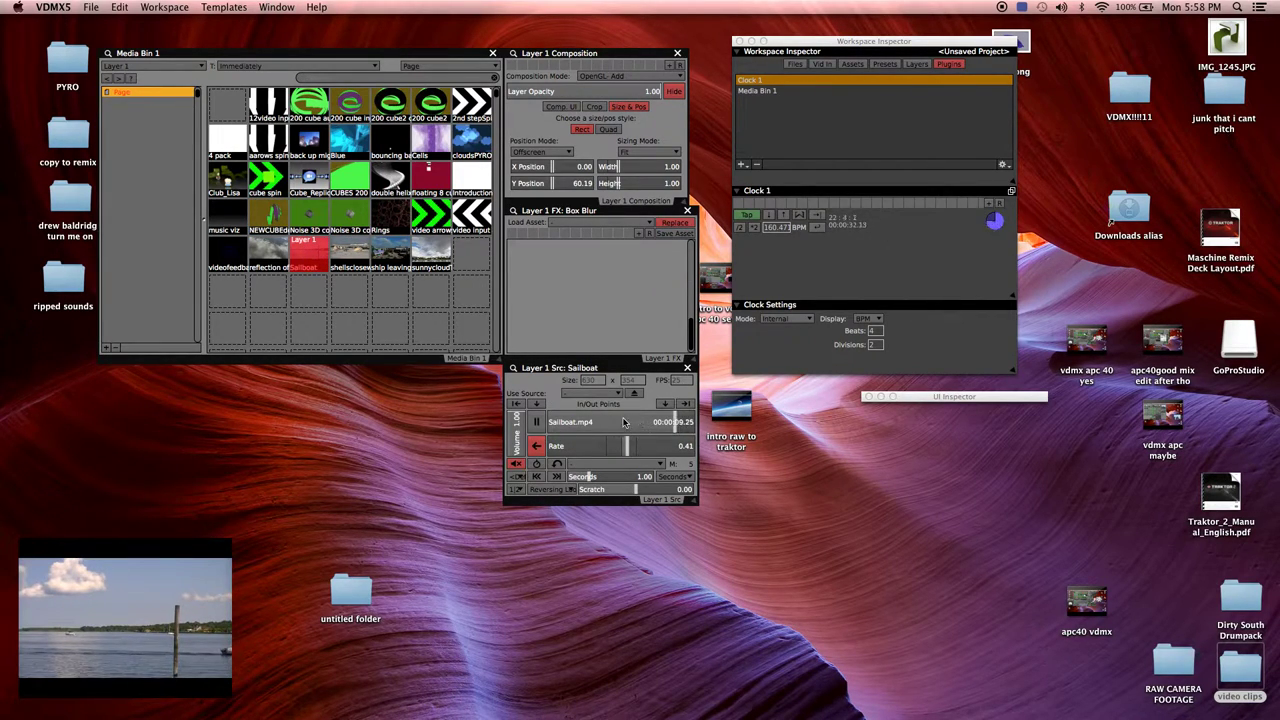
Drive the Sailboat clip's time slider from Clock 1 > MeasurePosition
right_click(624, 421)
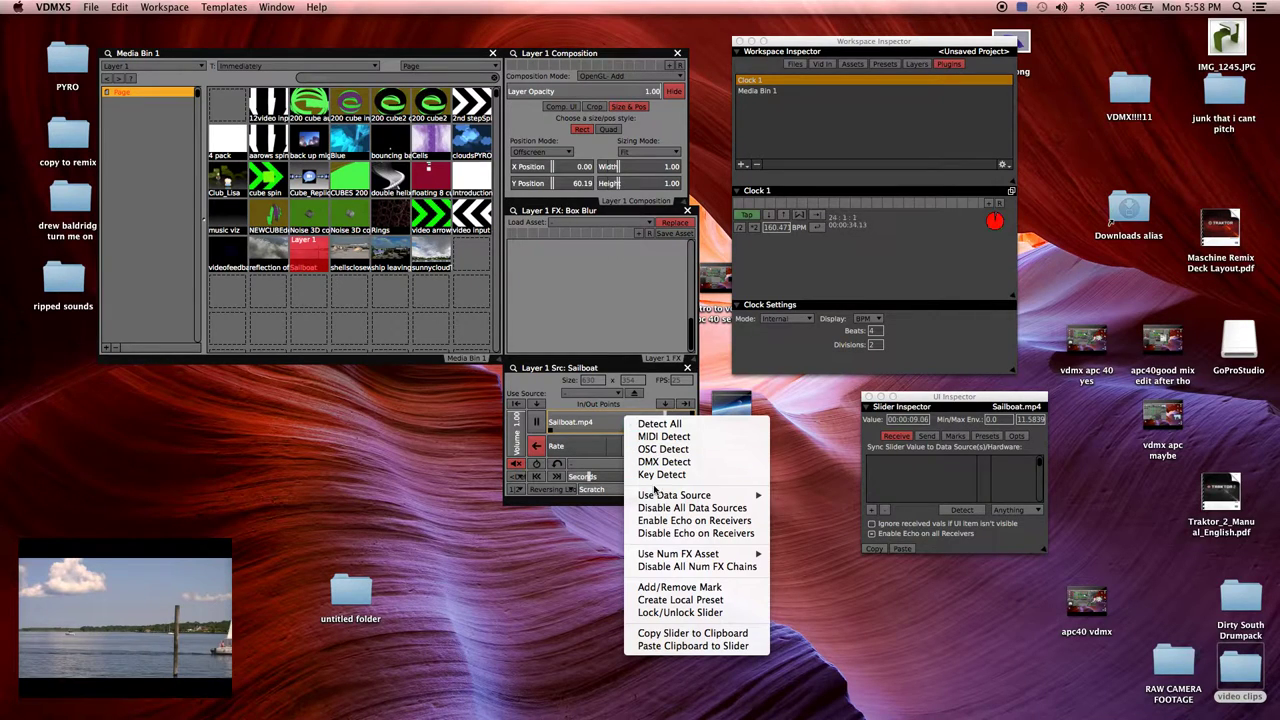
mouse_move(657, 495)
mouse_move(814, 496)
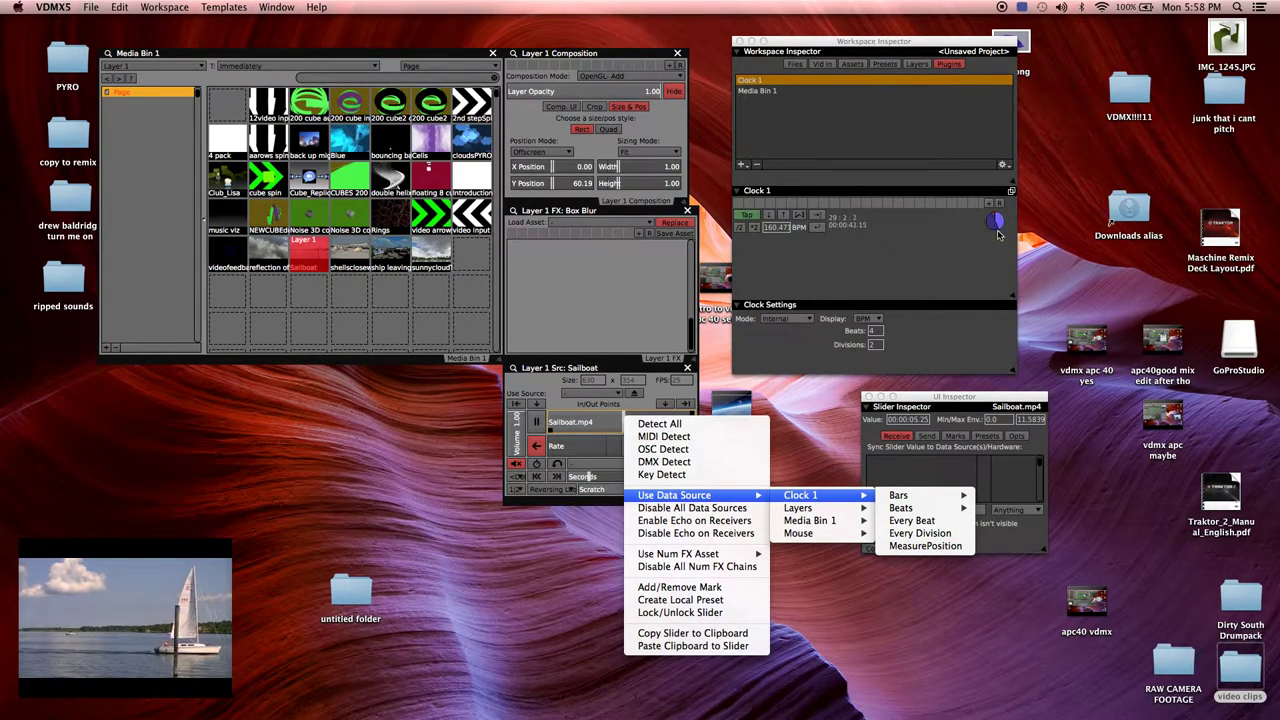
left_click(905, 547)
Test the clock-driven playhead by clicking along the scrub bar, ending near six seconds
left_click(618, 425)
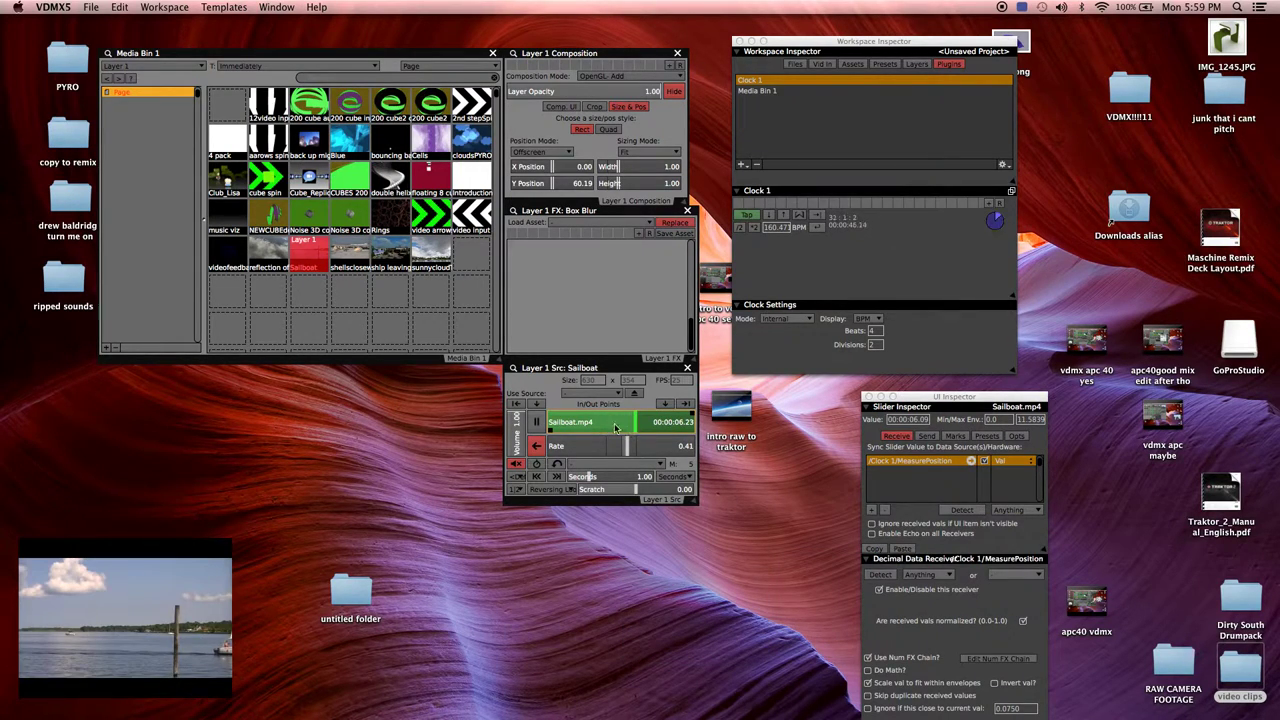
left_click(565, 422)
left_click(565, 422)
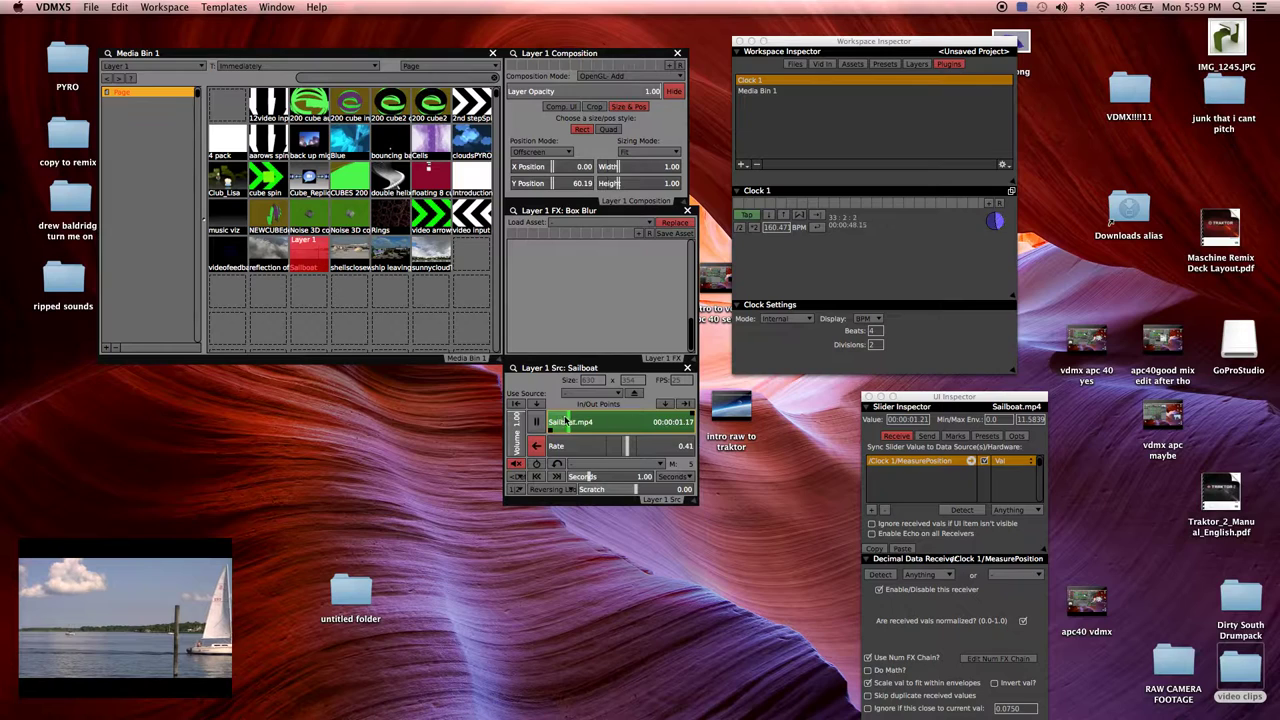
left_click(644, 426)
left_click(645, 428)
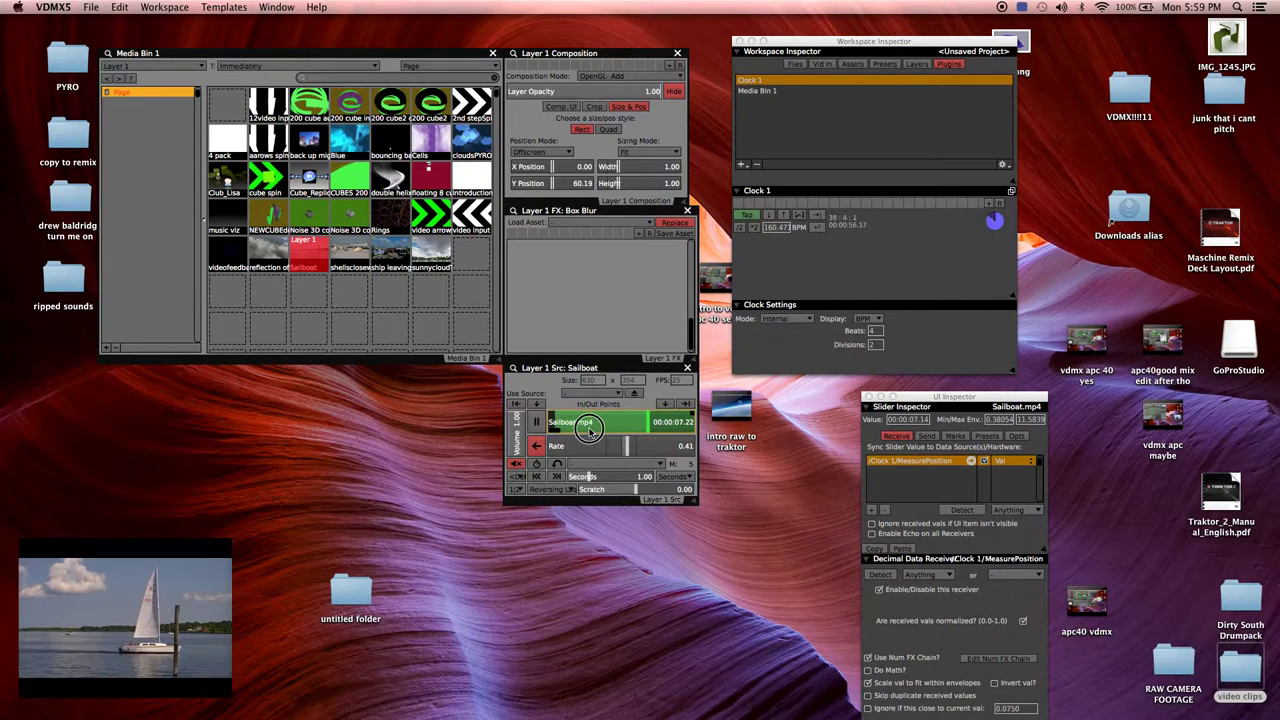
left_click(594, 426)
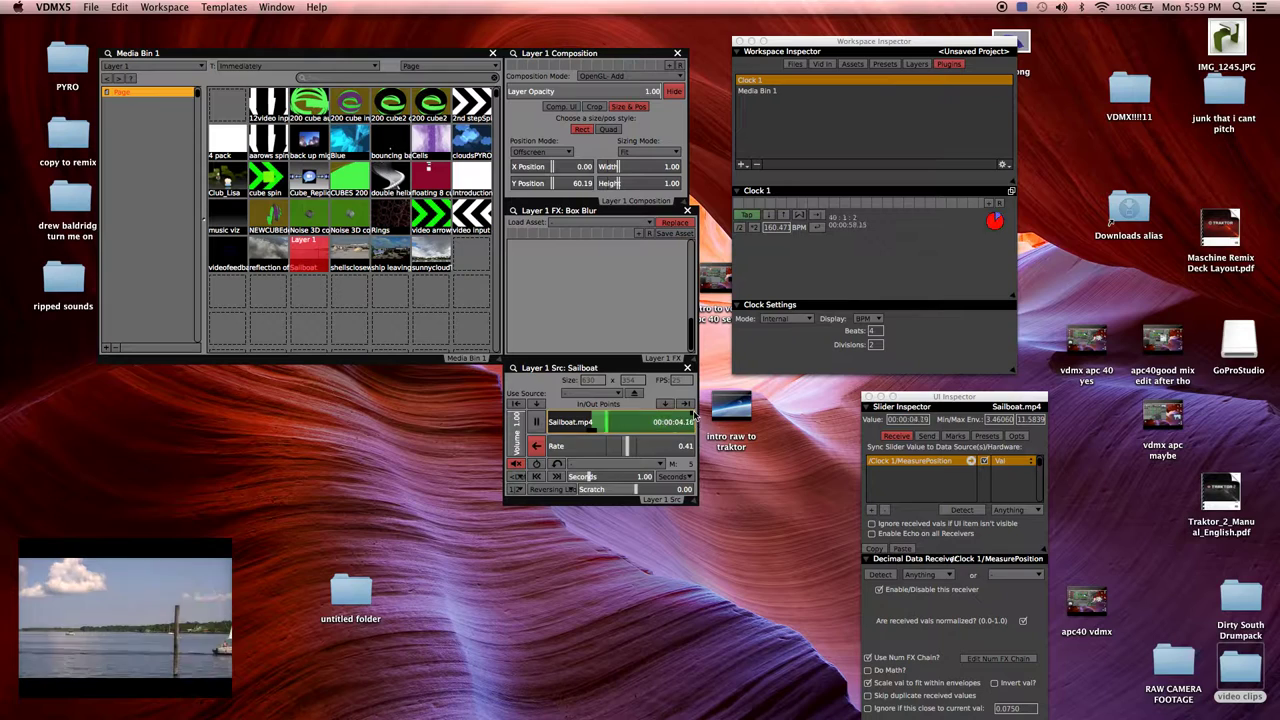
left_click_drag(684, 413, 628, 420)
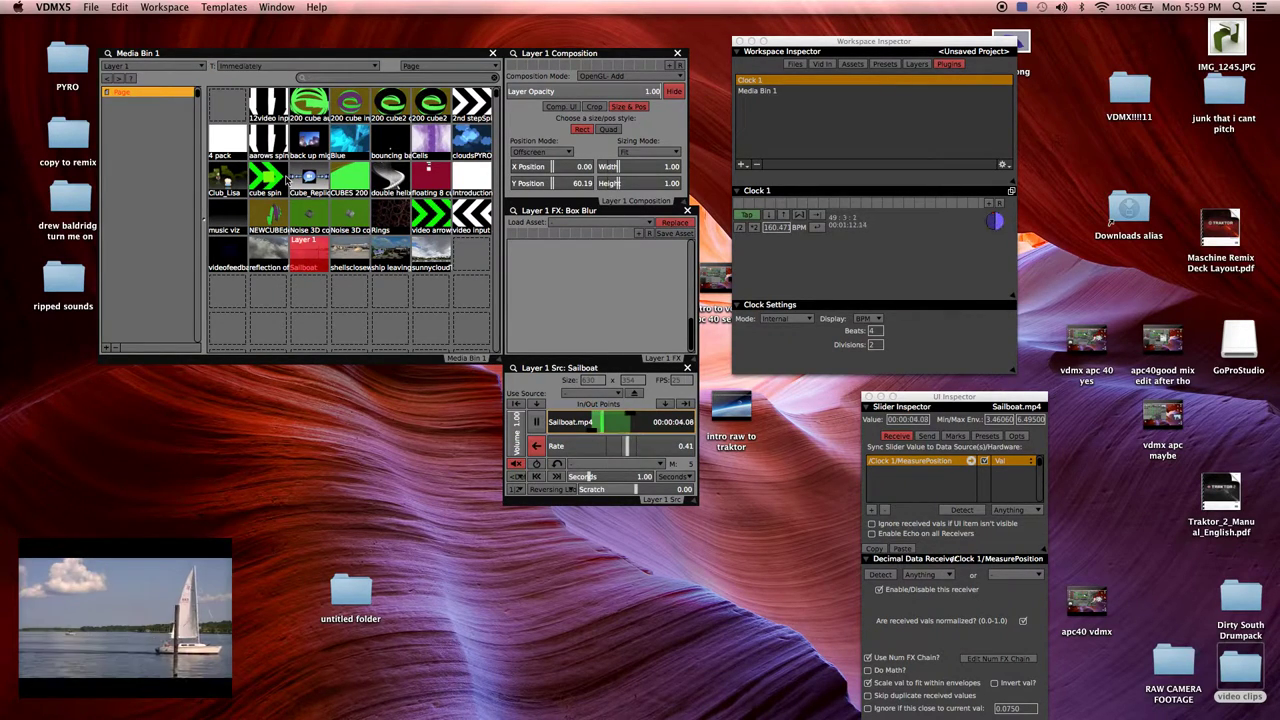
Load cube spin, then reflection of sky, and scrub its clock-driven time slider to test
left_click(287, 180)
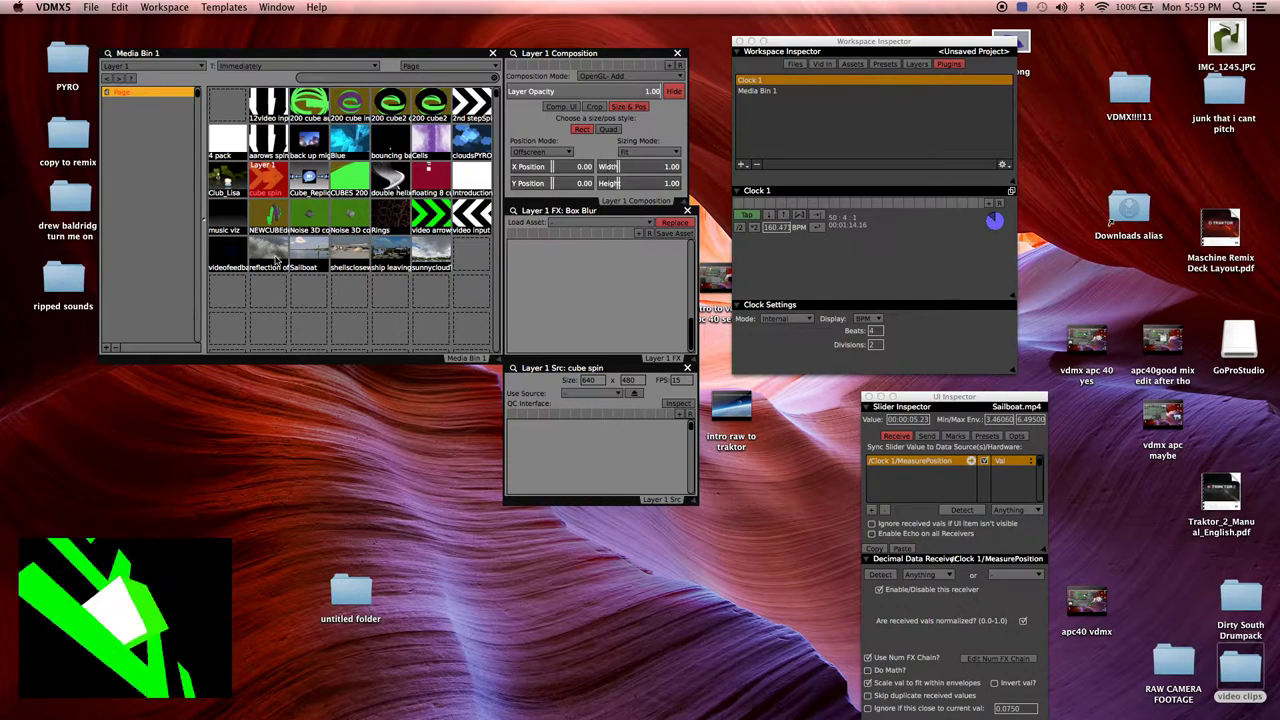
left_click(276, 257)
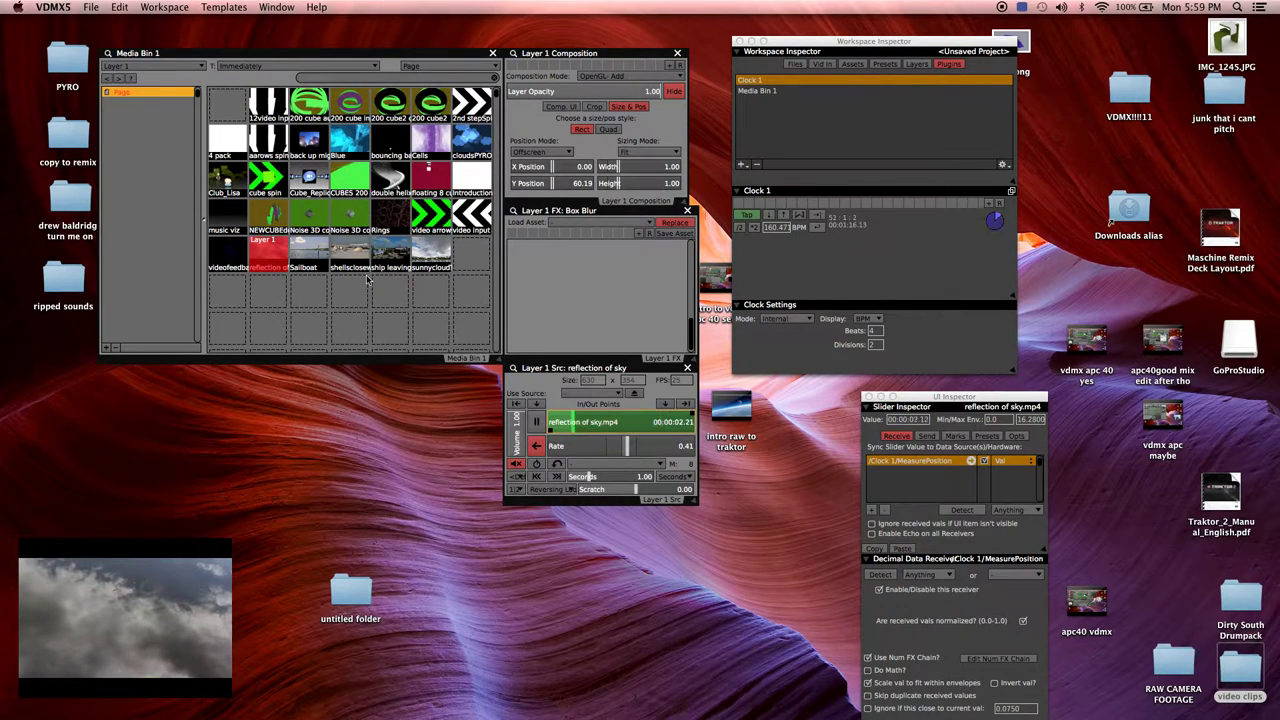
left_click(600, 428)
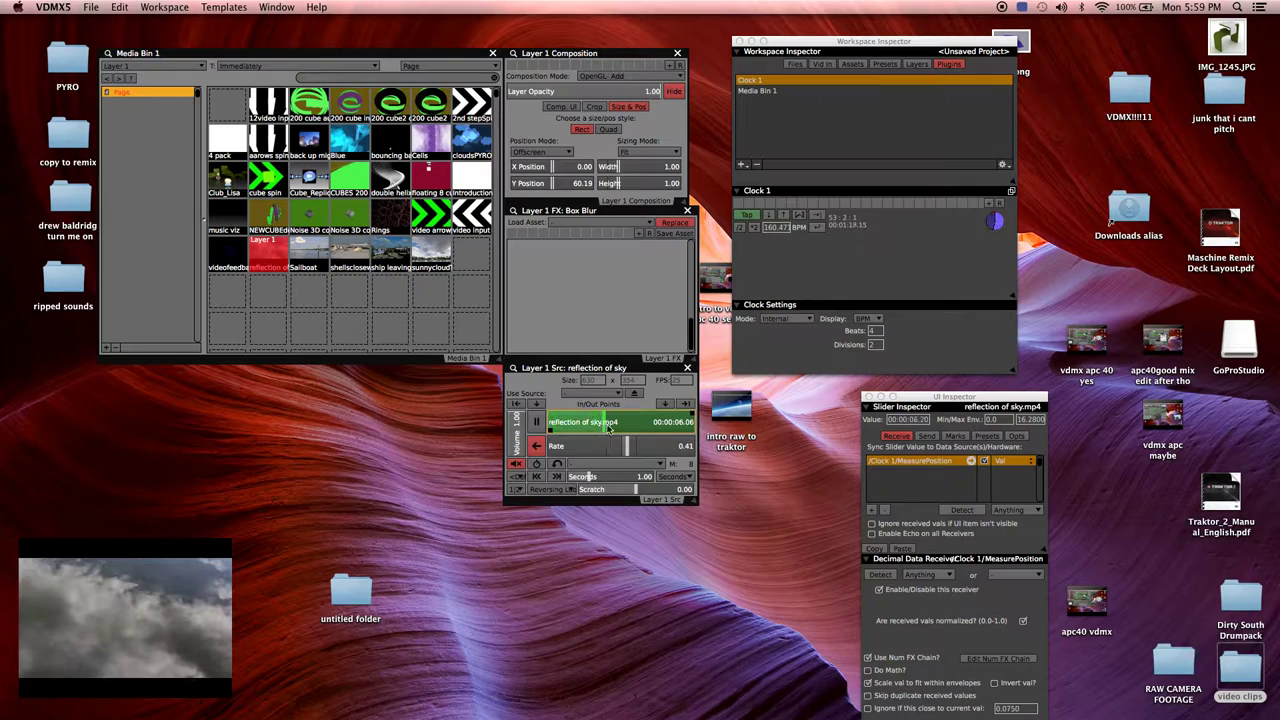
left_click(549, 428)
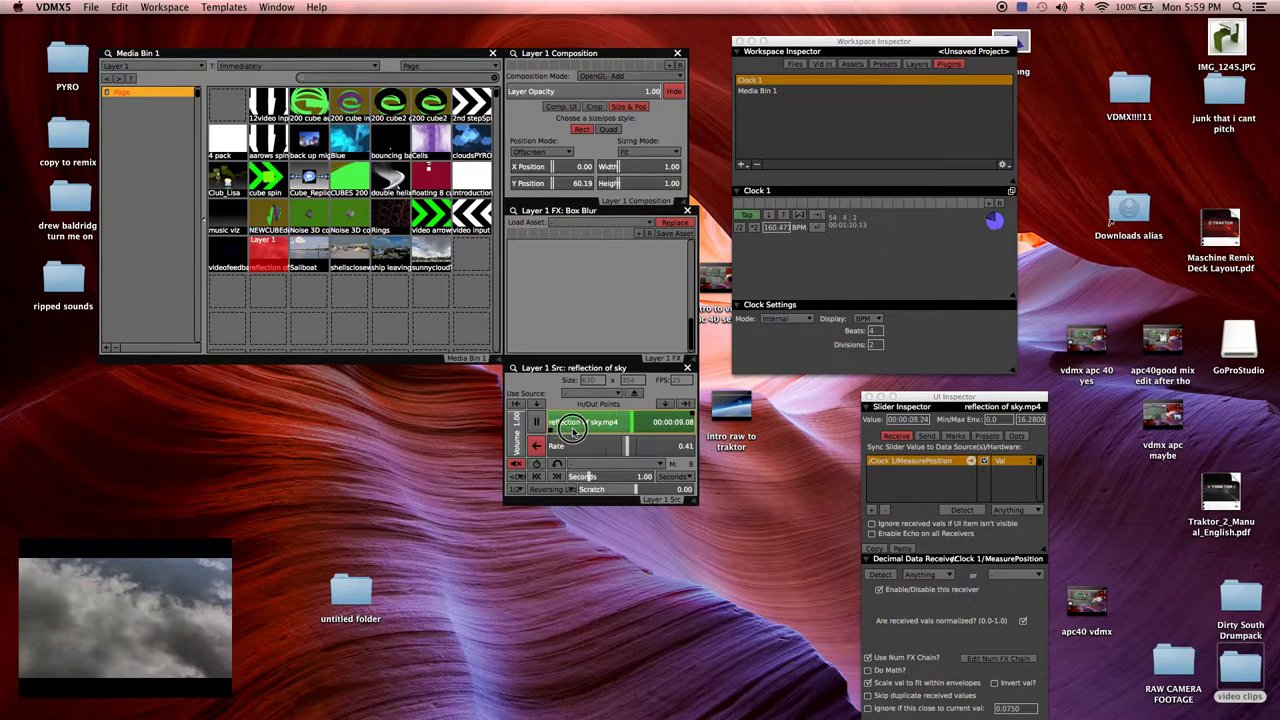
left_click_drag(575, 428, 590, 428)
left_click_drag(686, 415, 636, 424)
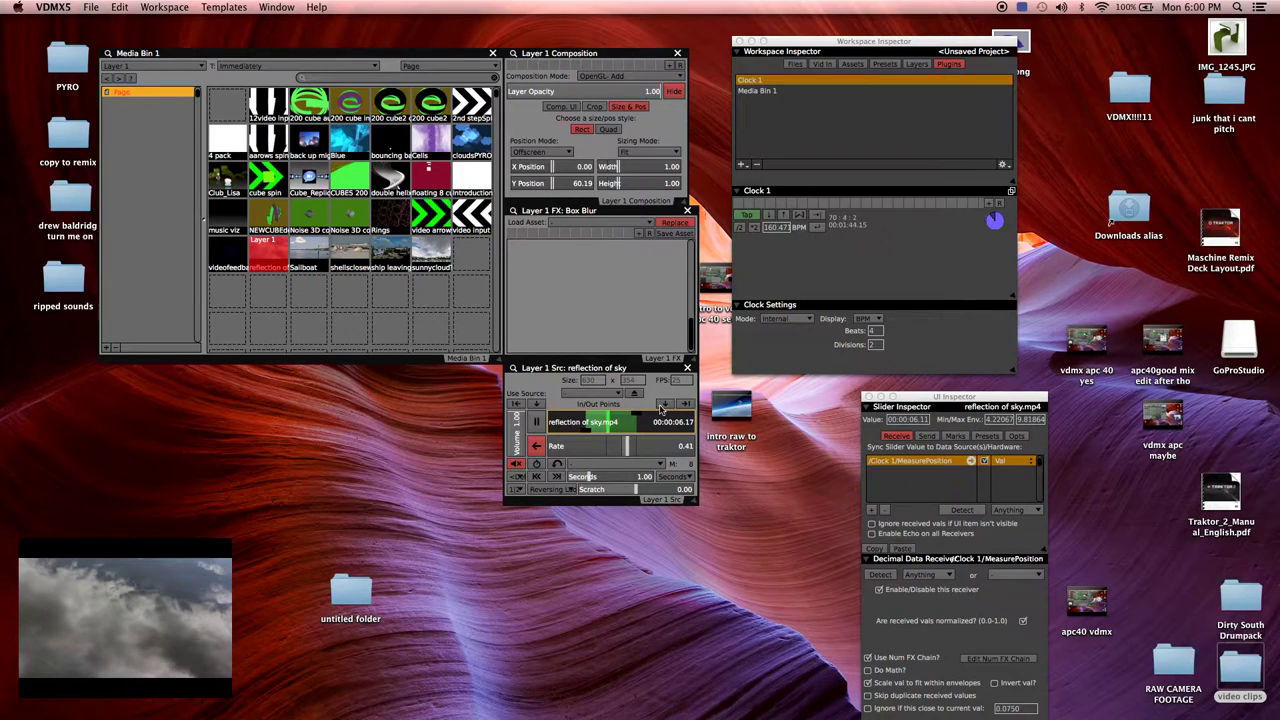
Disable all data sources on the clip's playhead and set it to Loop playing forward
right_click(604, 424)
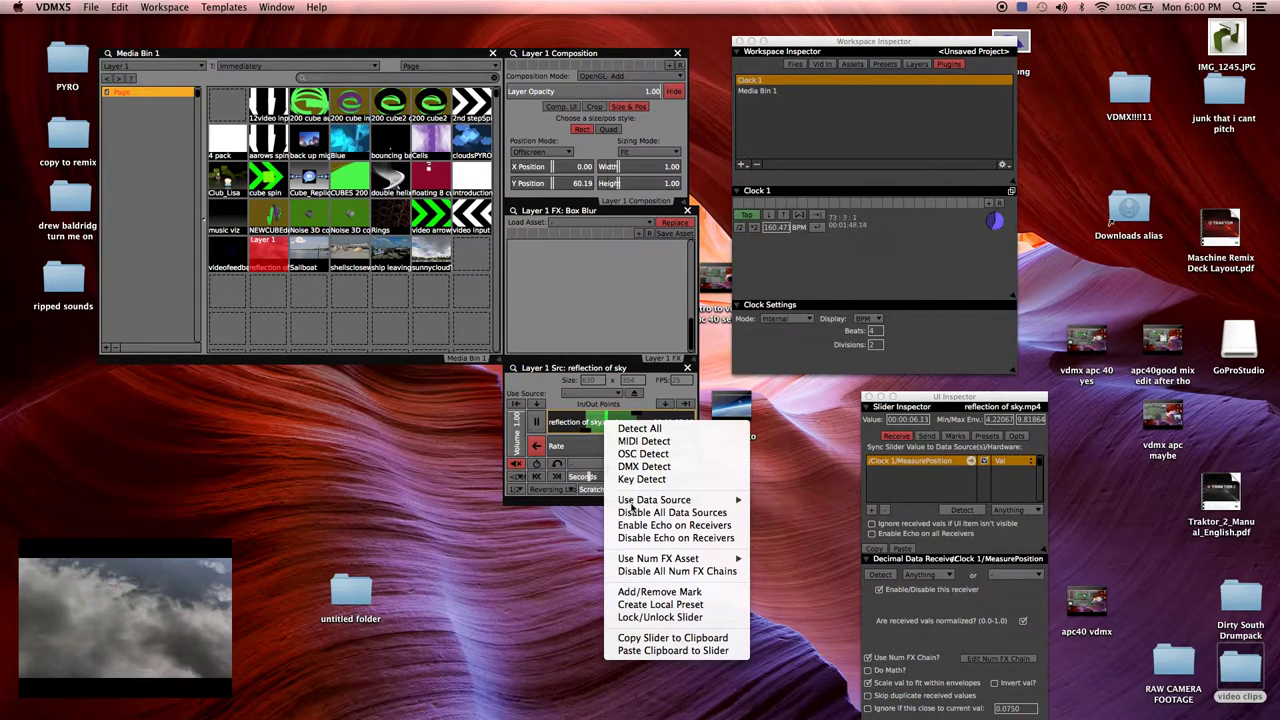
left_click(647, 513)
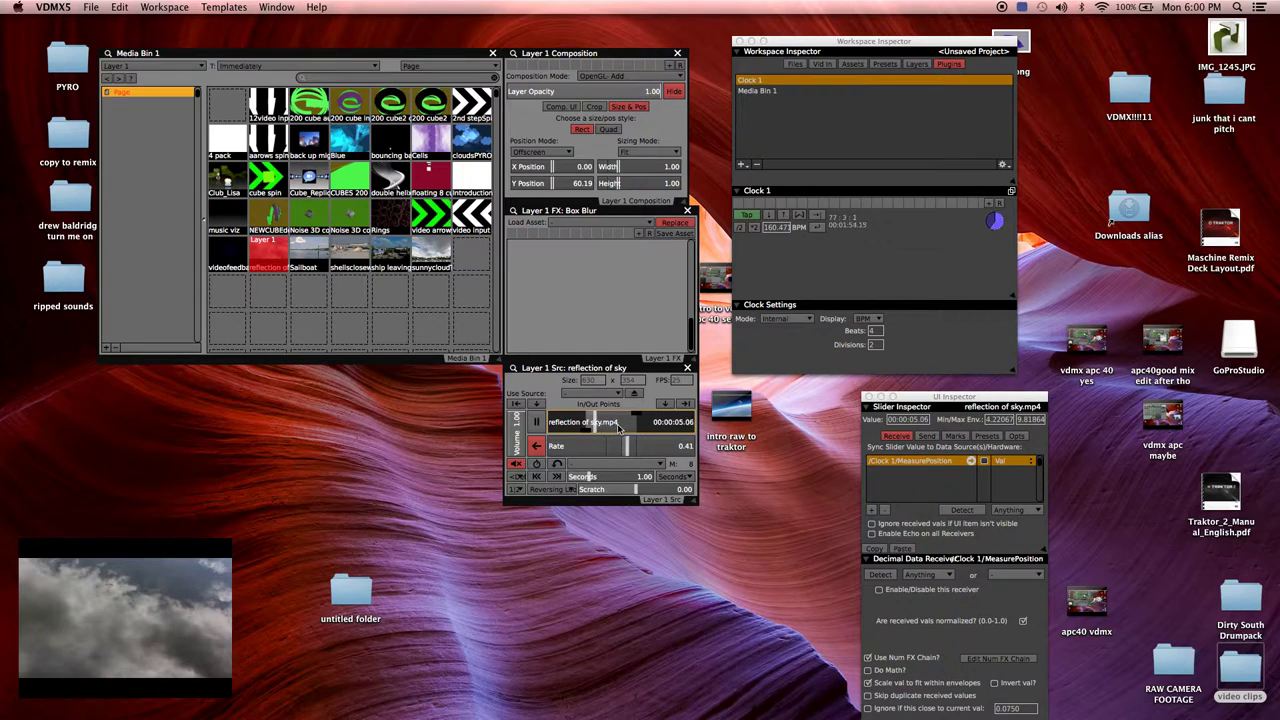
left_click(548, 489)
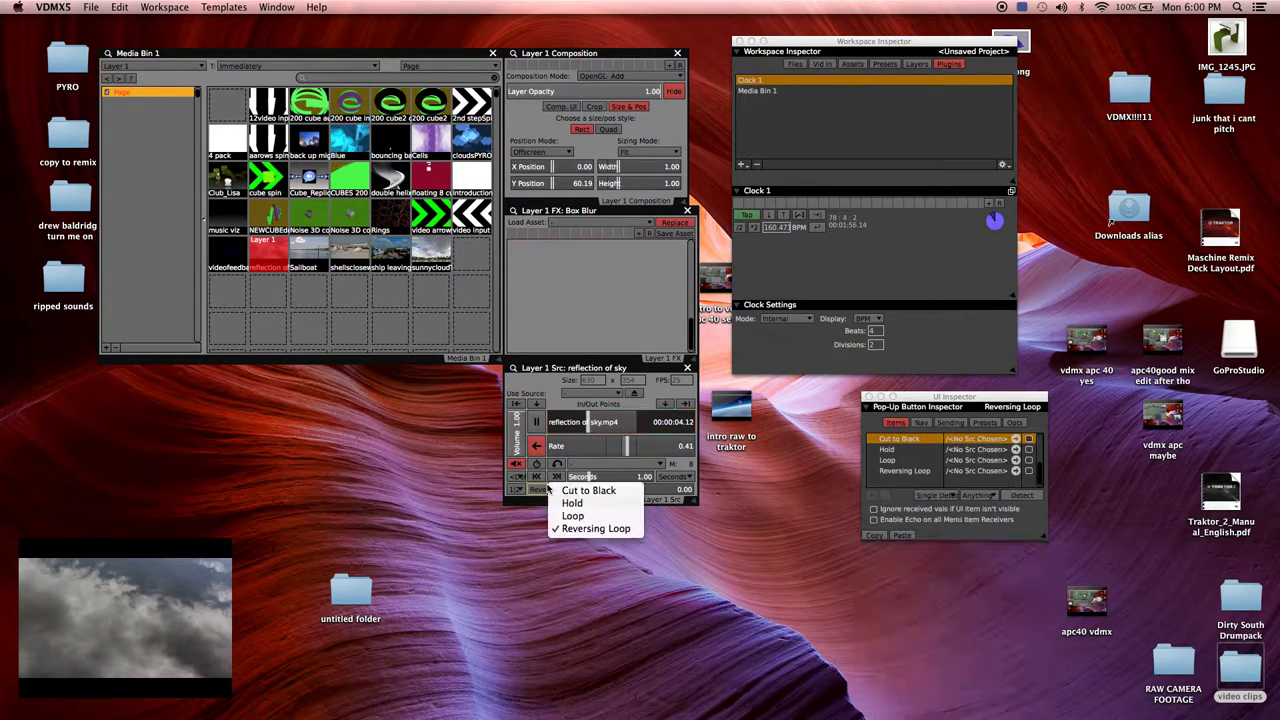
left_click(567, 516)
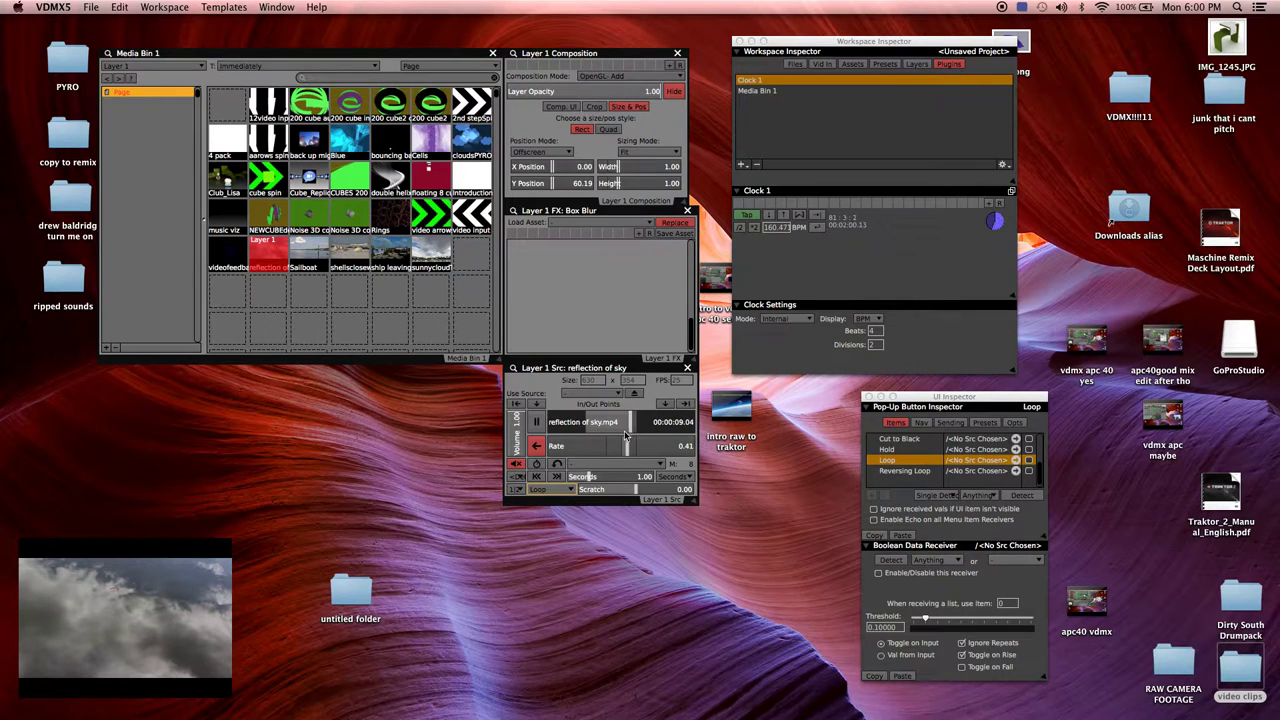
left_click(538, 447)
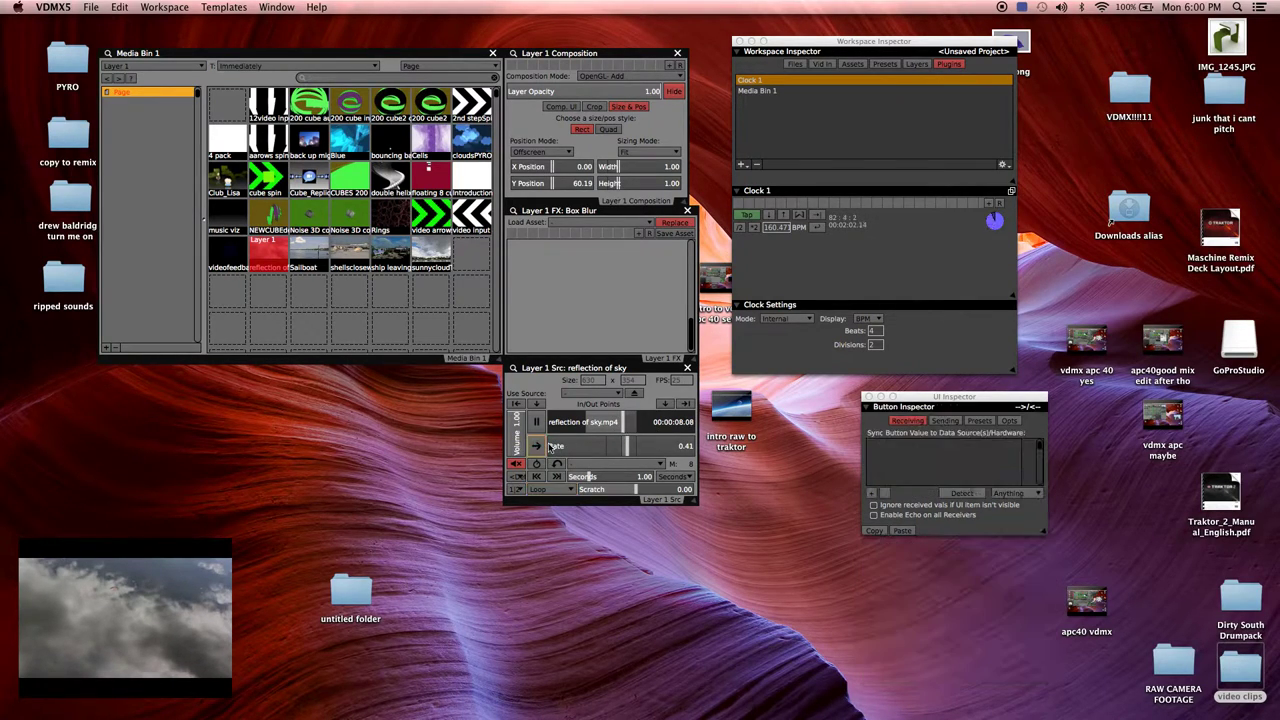
Map the a key to Clock 1's reset button, then jump the clip back to about four seconds
right_click(818, 229)
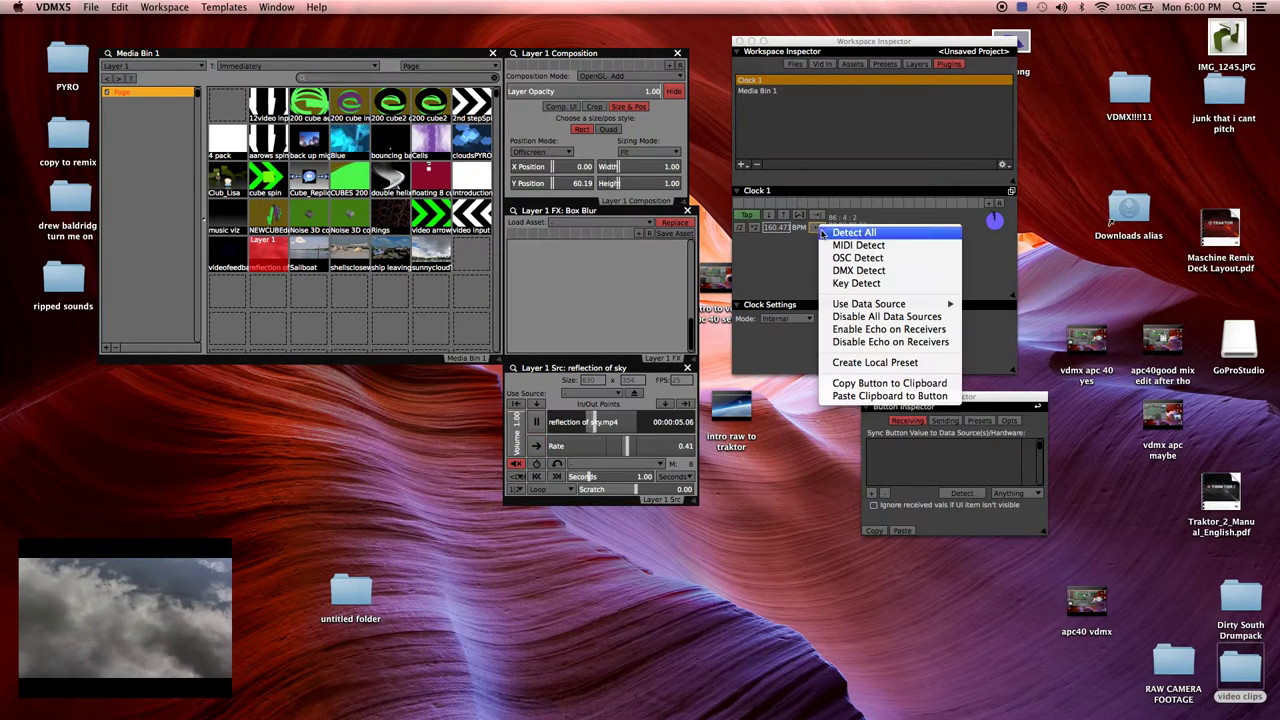
left_click(838, 232)
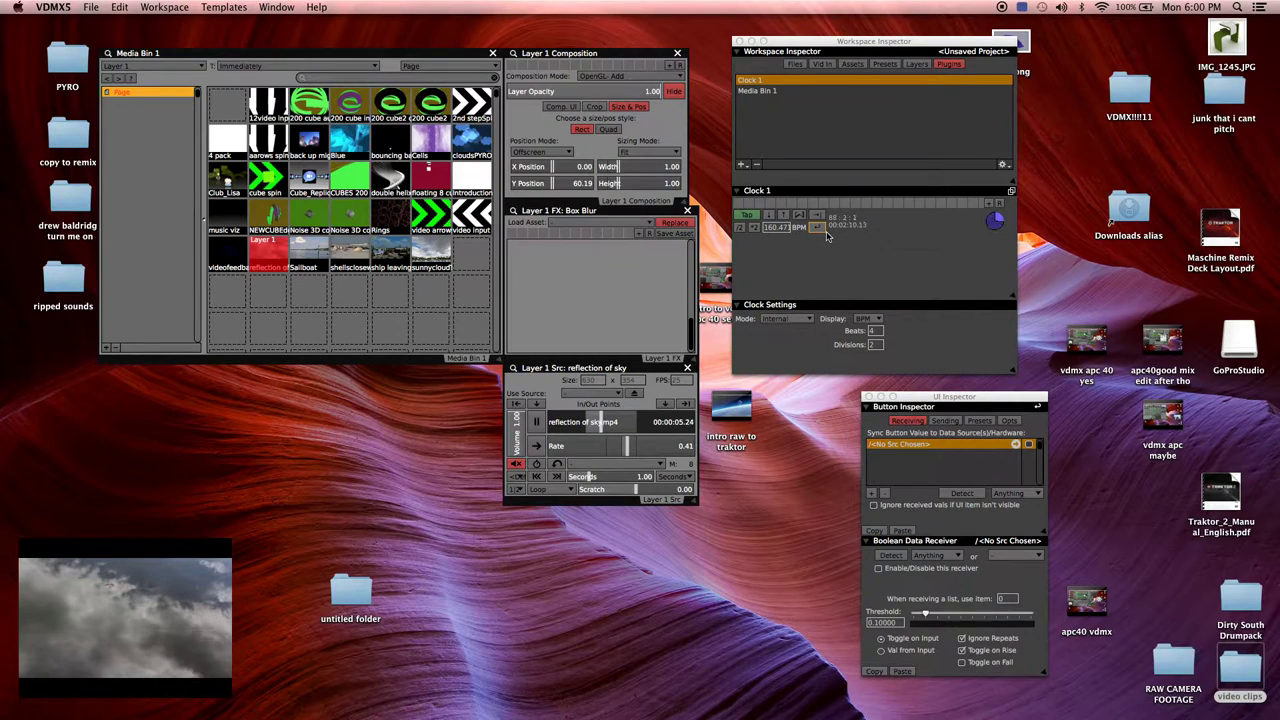
key("a")
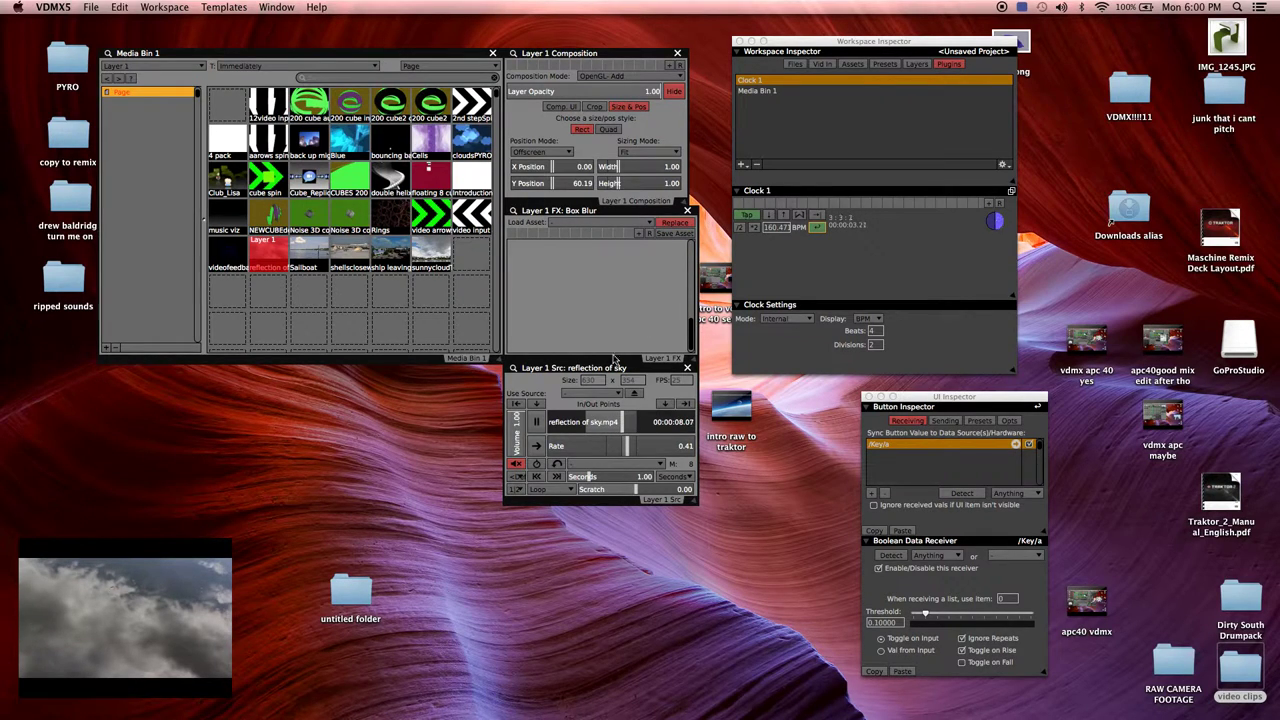
left_click(587, 422)
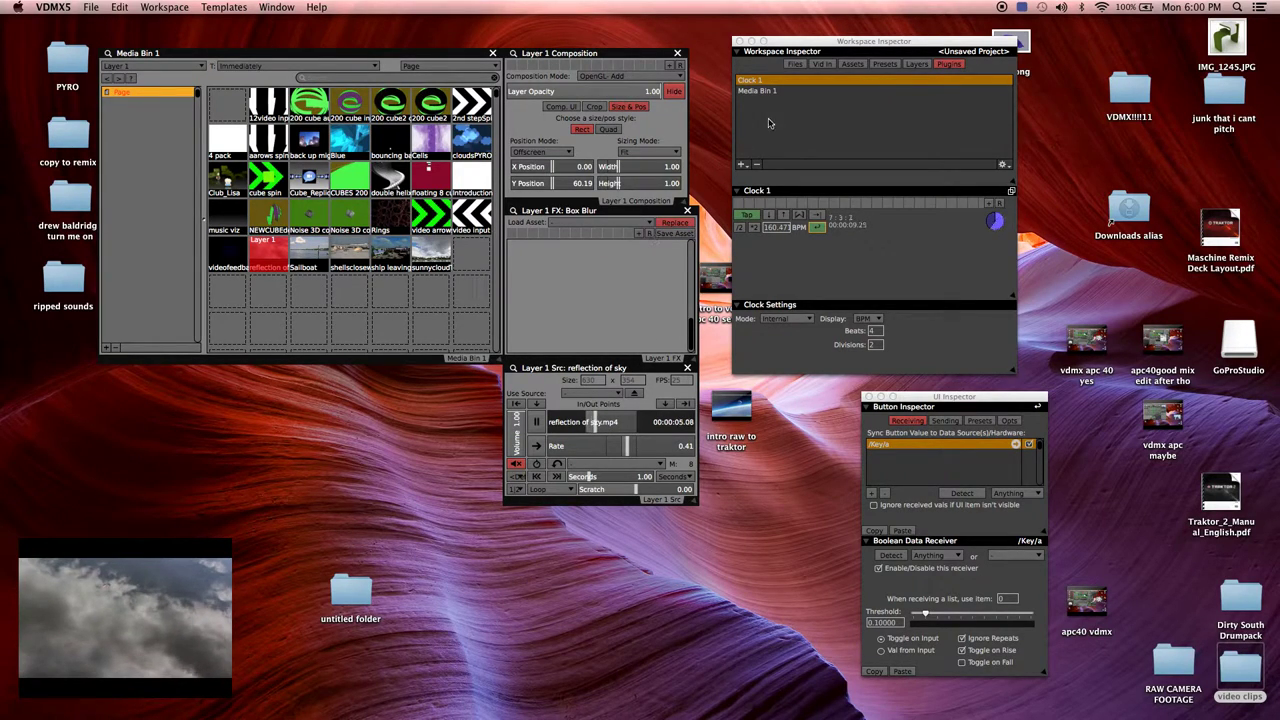
Add an LFO plugin, enlarge its window beside Layer 1's source panel, and move the inspector aside
left_click(745, 163)
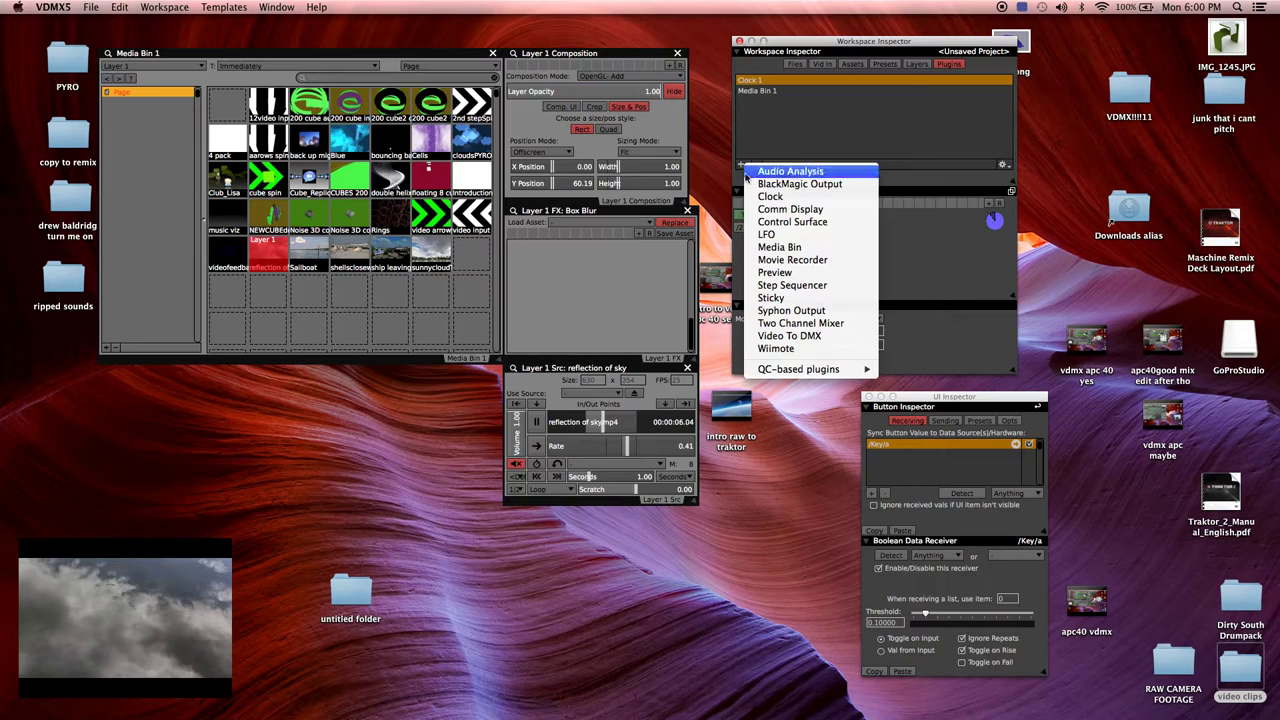
left_click(766, 236)
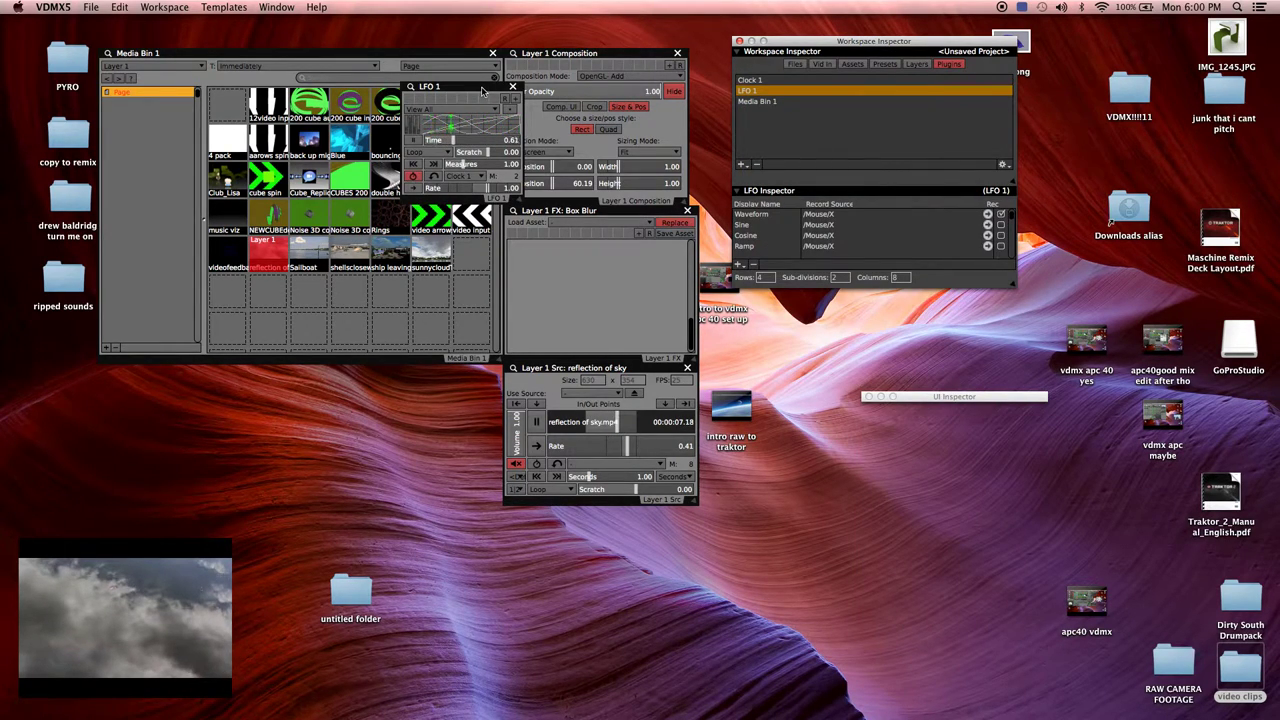
left_click_drag(481, 91, 810, 435)
left_click_drag(845, 547, 961, 617)
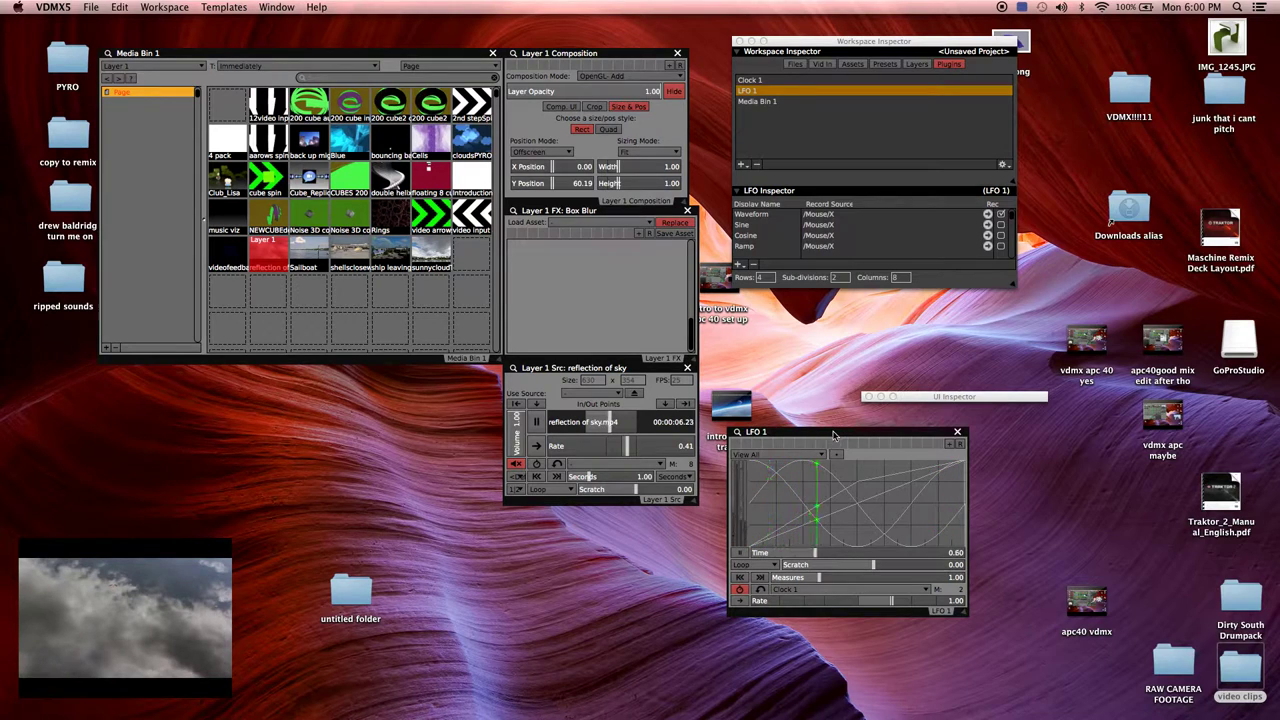
left_click_drag(832, 433, 781, 423)
left_click_drag(930, 404, 982, 452)
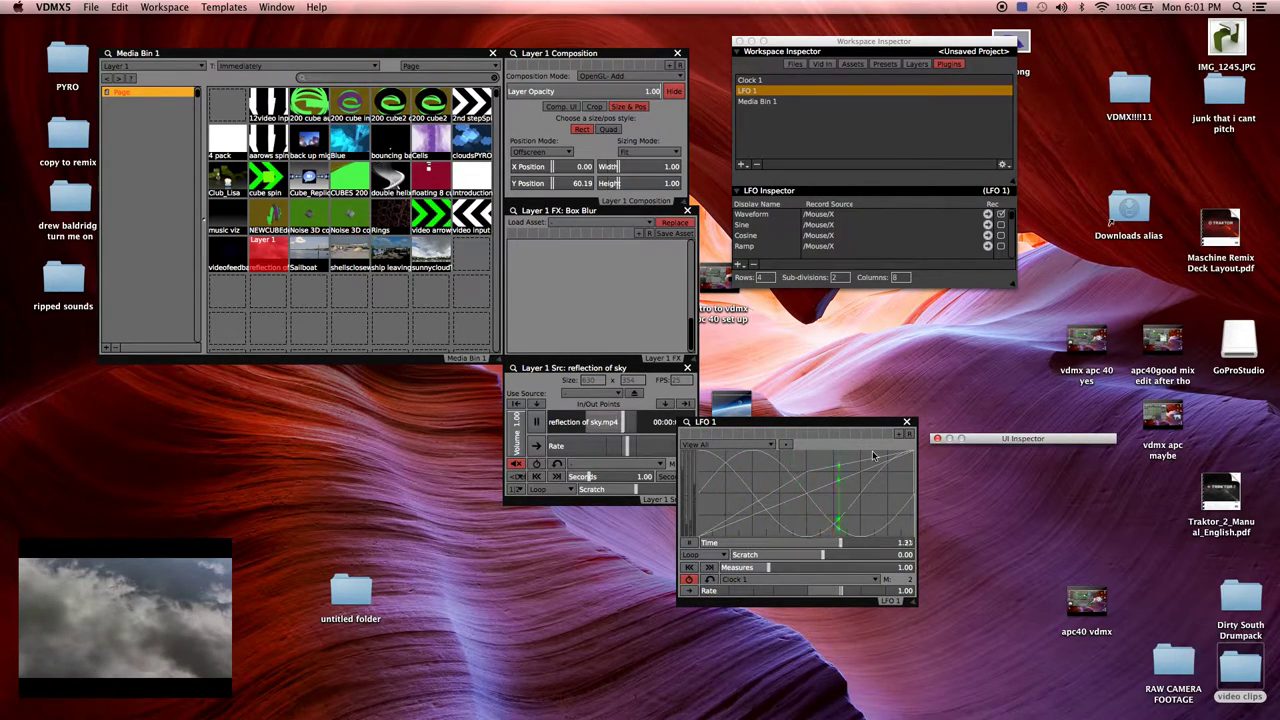
left_click(829, 425)
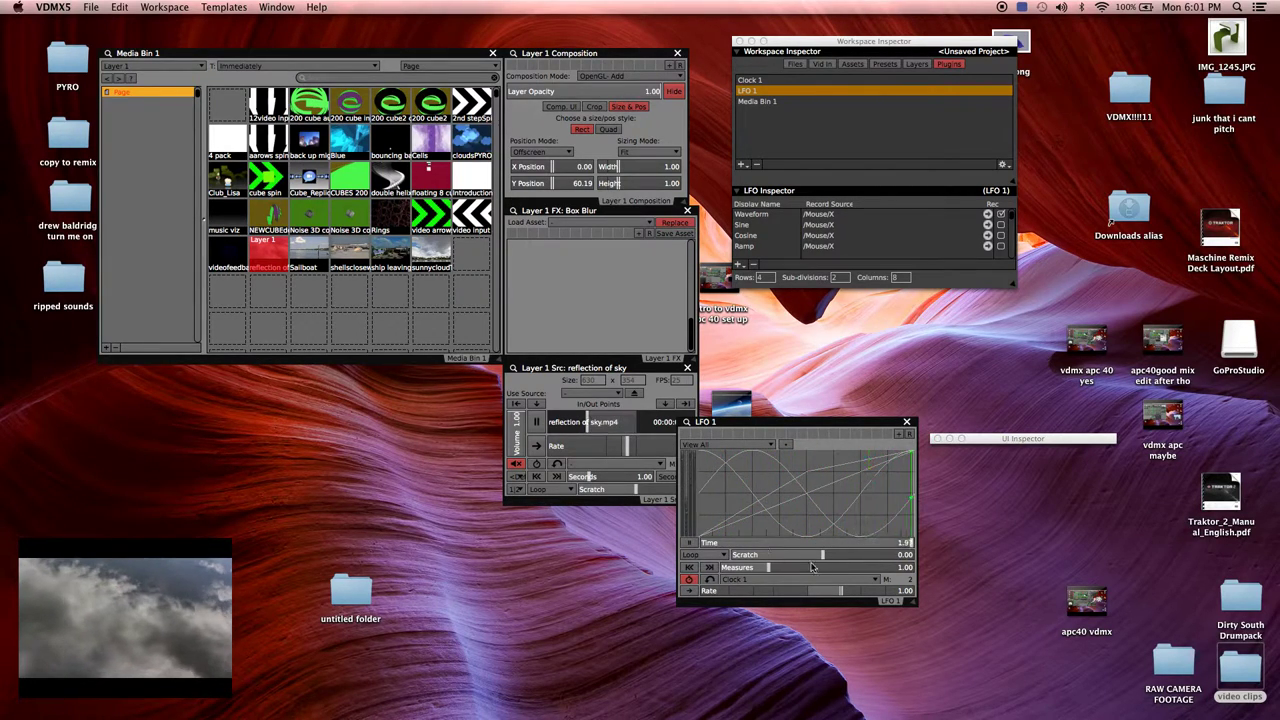
Drive LFO 1's Time slider from Clock 1's measure position
right_click(727, 547)
mouse_move(765, 556)
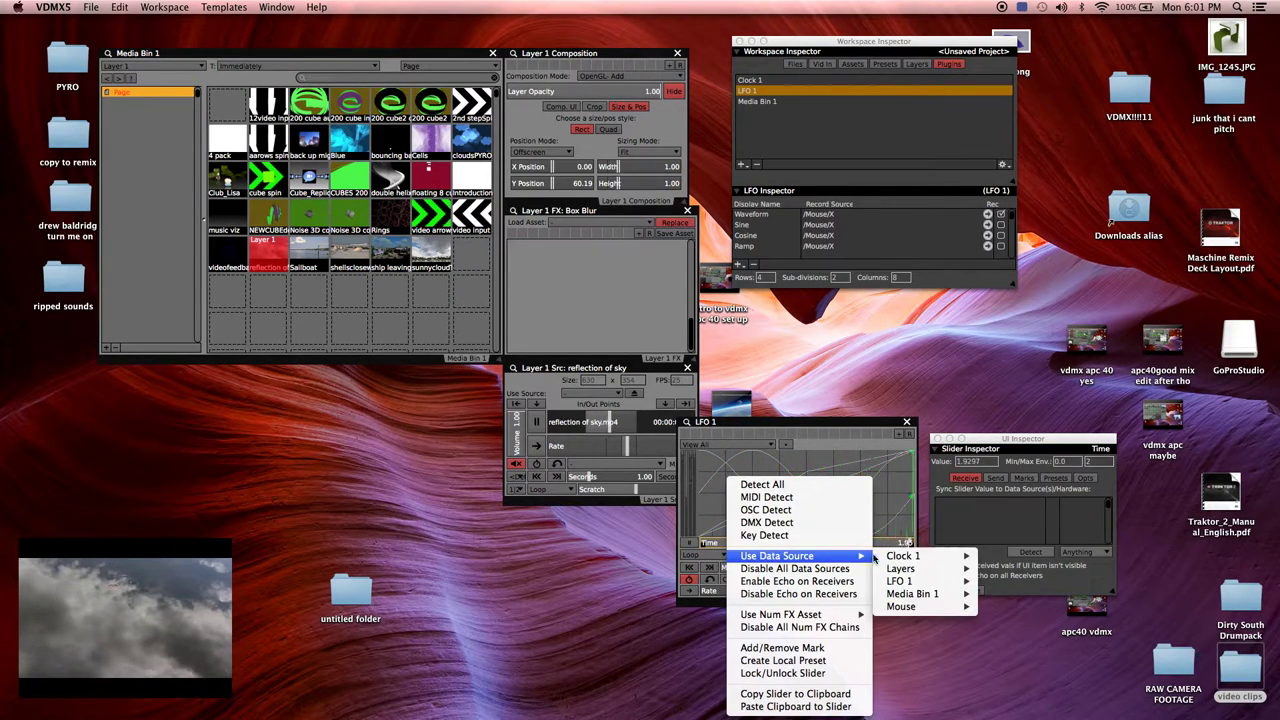
mouse_move(876, 557)
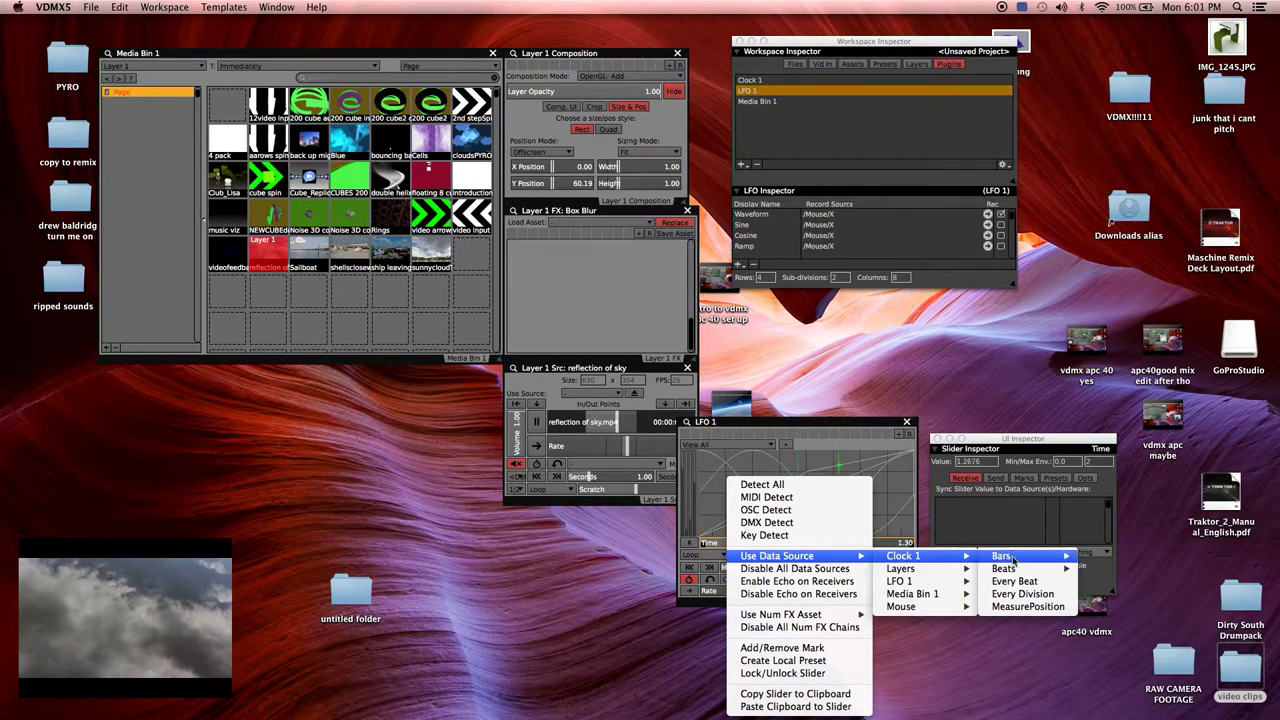
left_click(1028, 606)
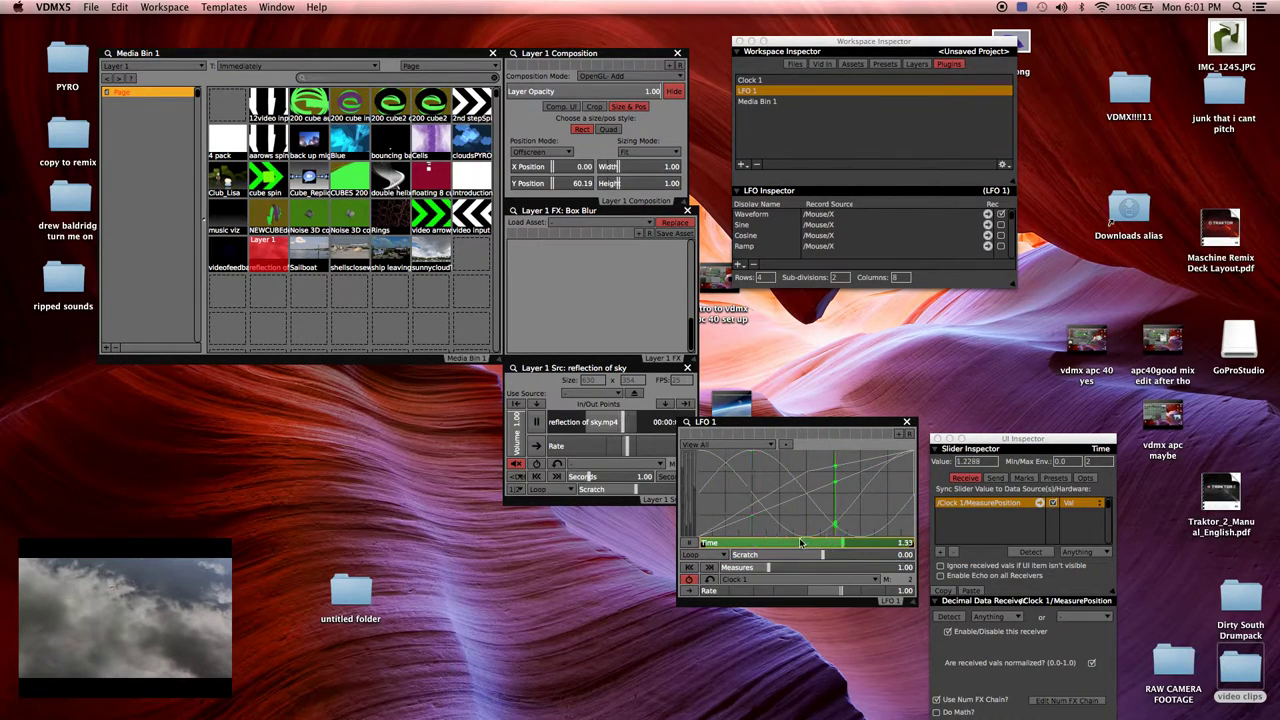
Pop Clock 1 out into its own window at the upper right
left_click(762, 80)
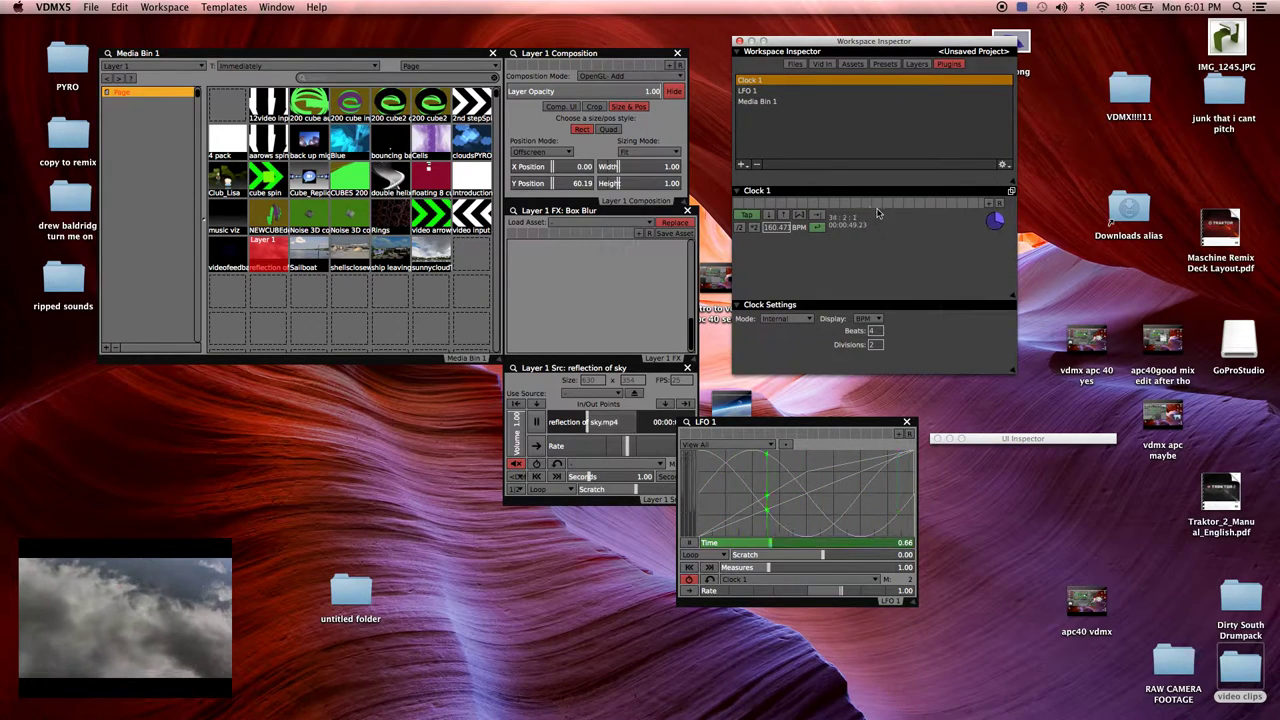
left_click(1011, 191)
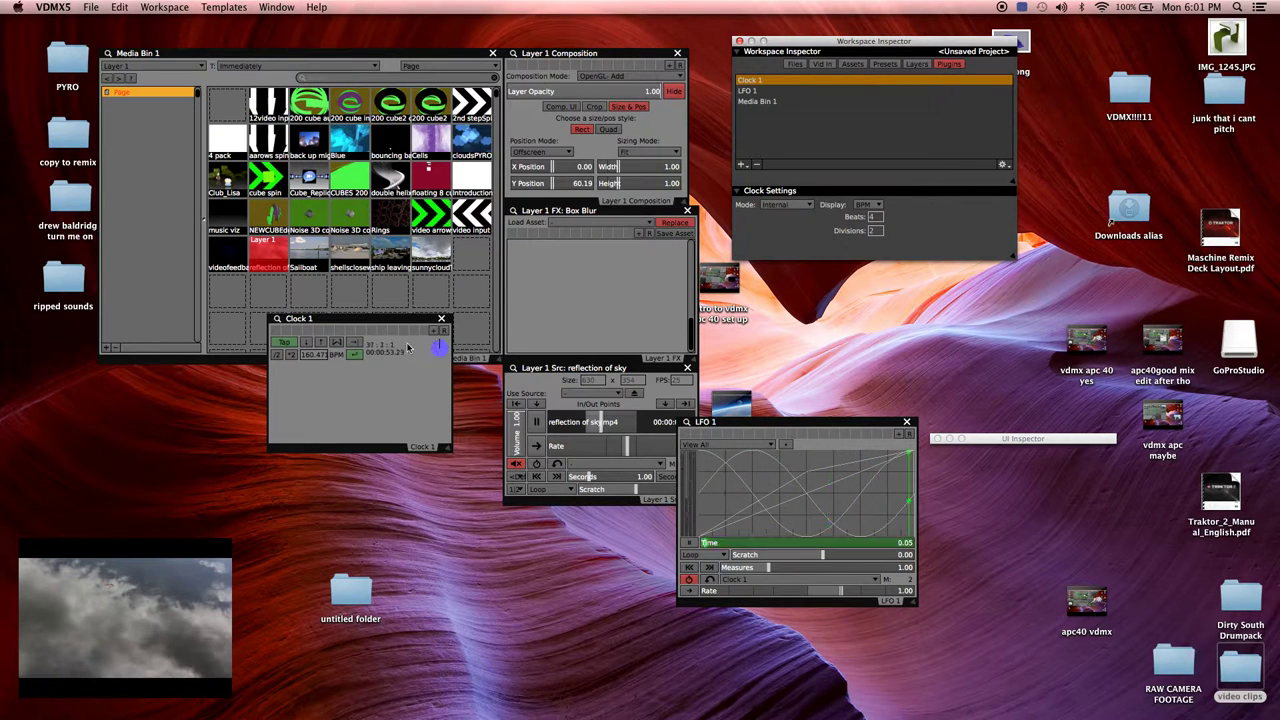
left_click_drag(397, 319, 1174, 121)
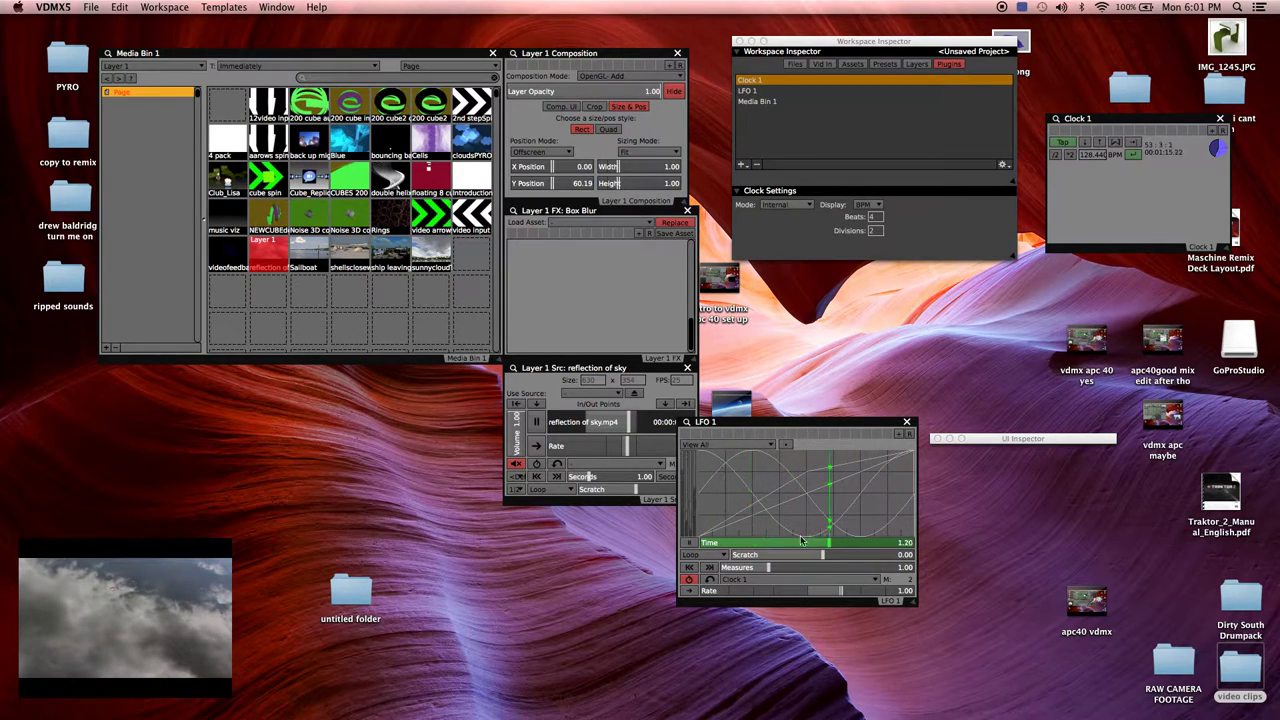
Reshape LFO 1's waveform point from cosine to sine, then back to cosine
left_click(714, 458)
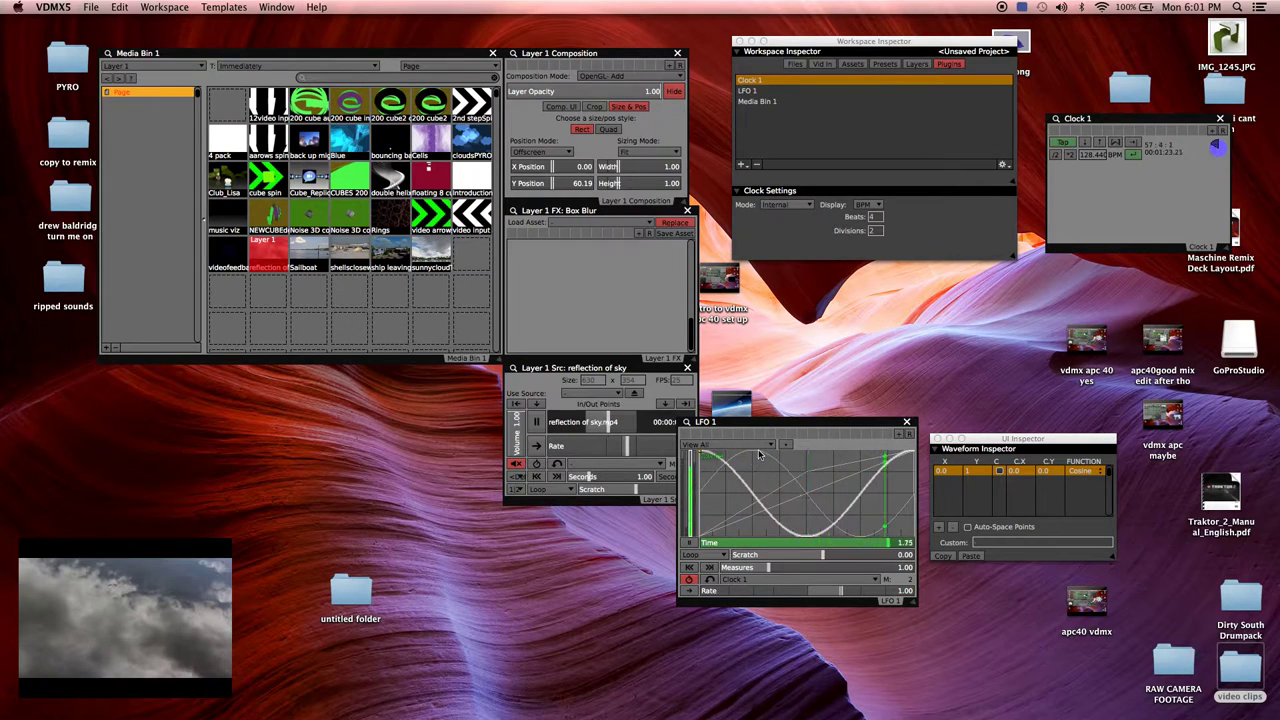
left_click_drag(758, 455, 836, 484)
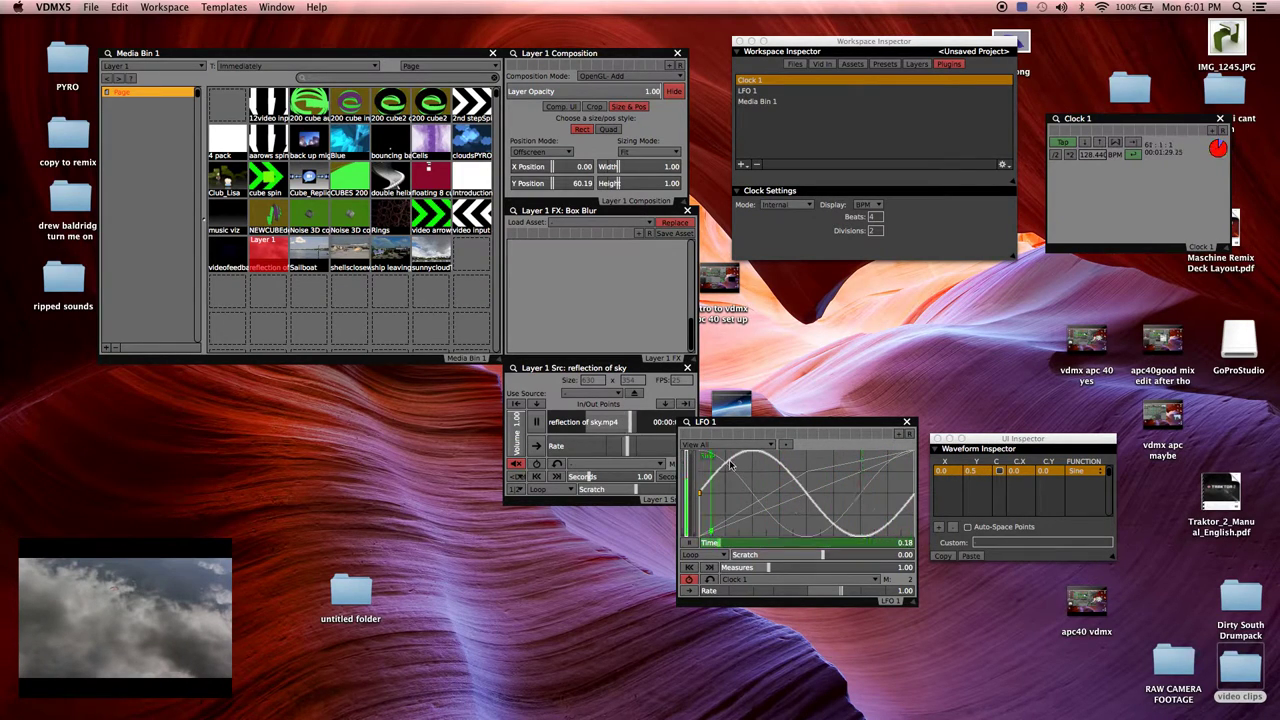
left_click_drag(720, 481, 729, 472)
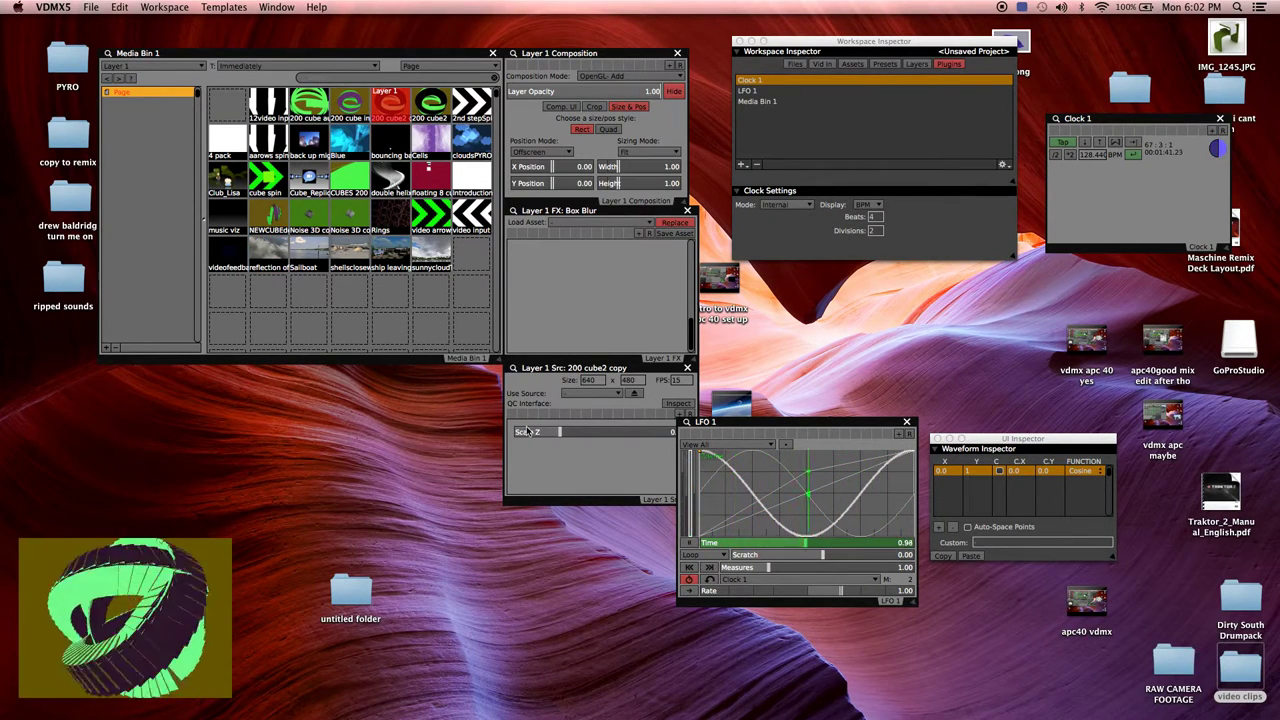
Drive Layer 1's Scale Z slider with LFO 1's Cosine output
right_click(589, 436)
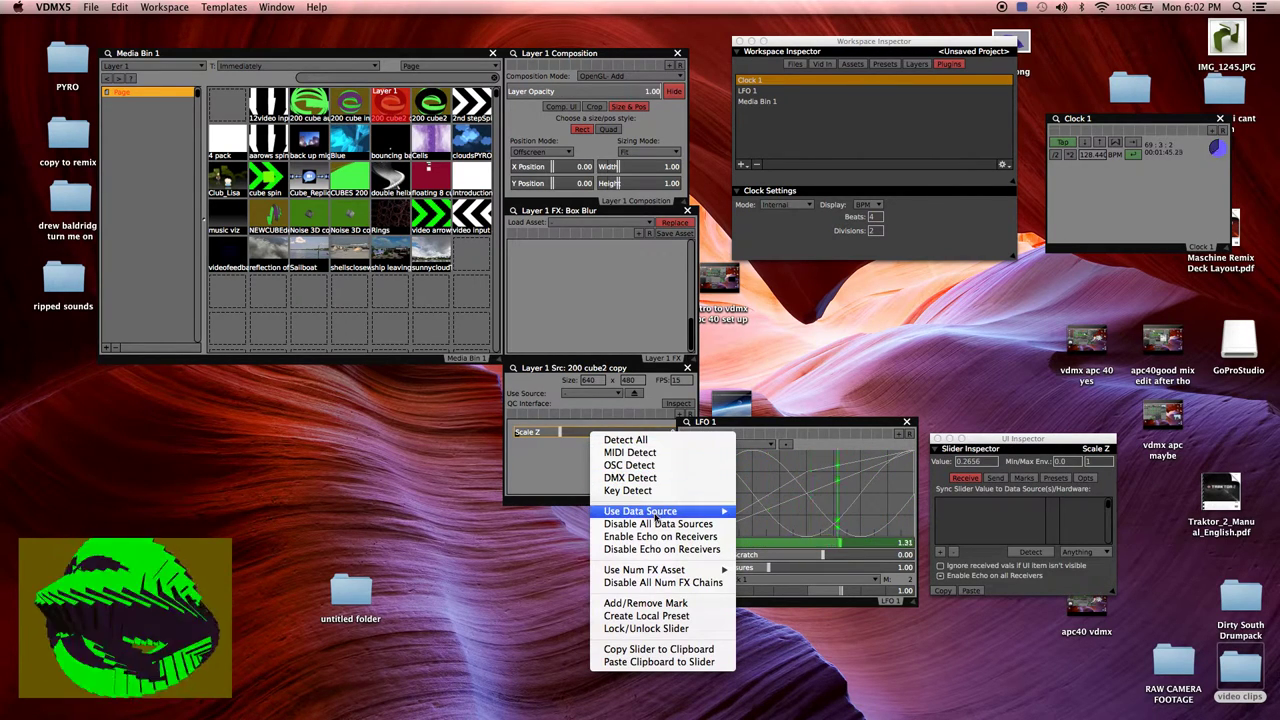
mouse_move(686, 511)
mouse_move(785, 536)
left_click(866, 537)
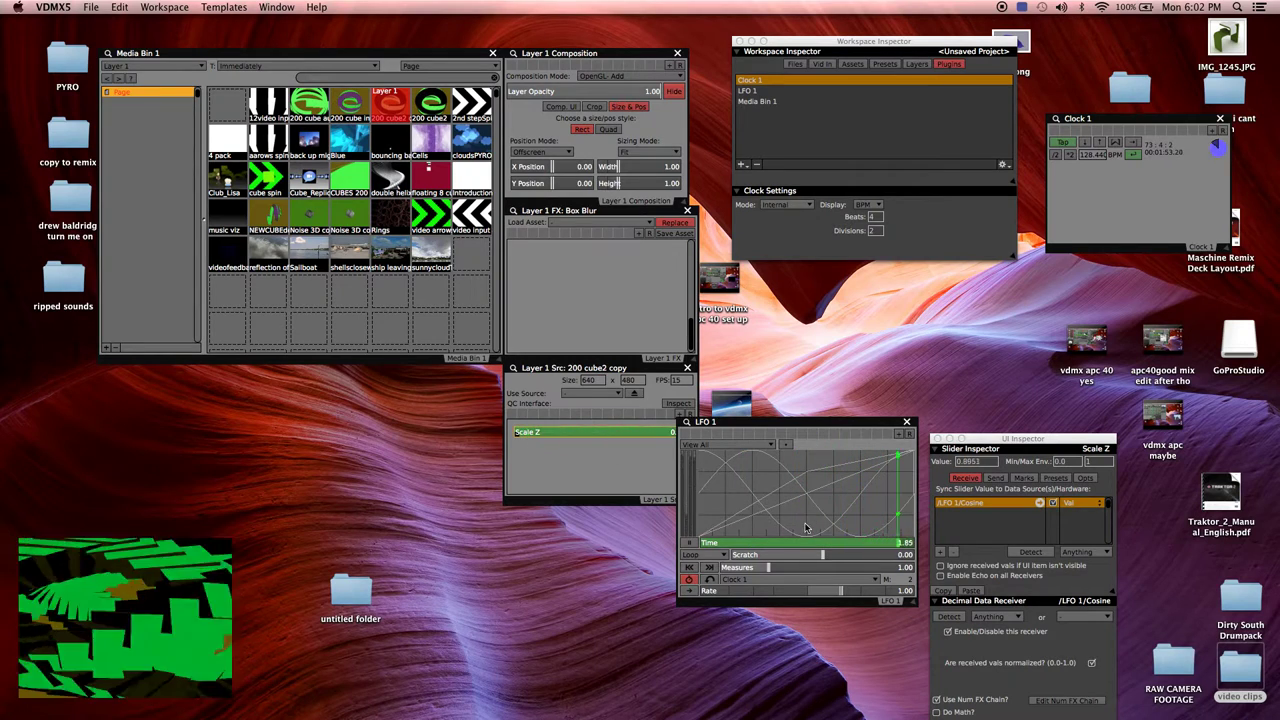
Narrow the Scale Z modulation range to about 0 to 0.15
left_click(516, 435)
left_click_drag(516, 435, 584, 435)
left_click_drag(664, 434, 504, 442)
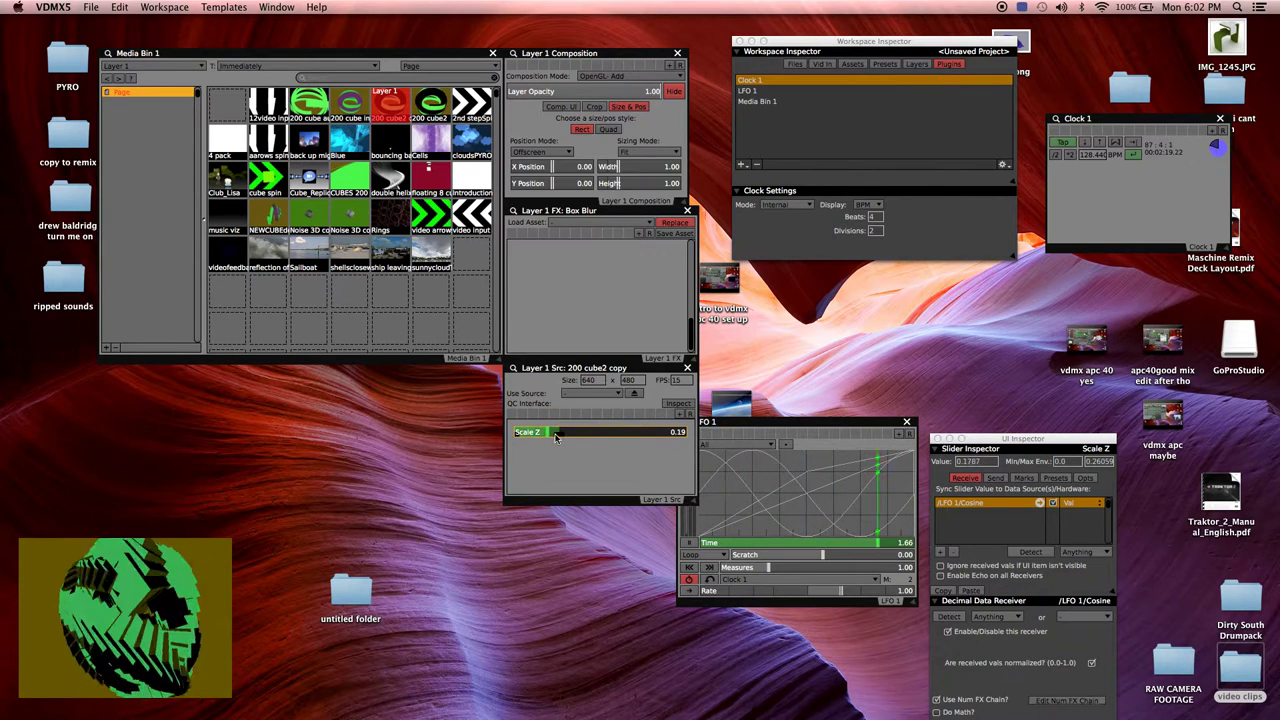
left_click_drag(555, 437, 535, 437)
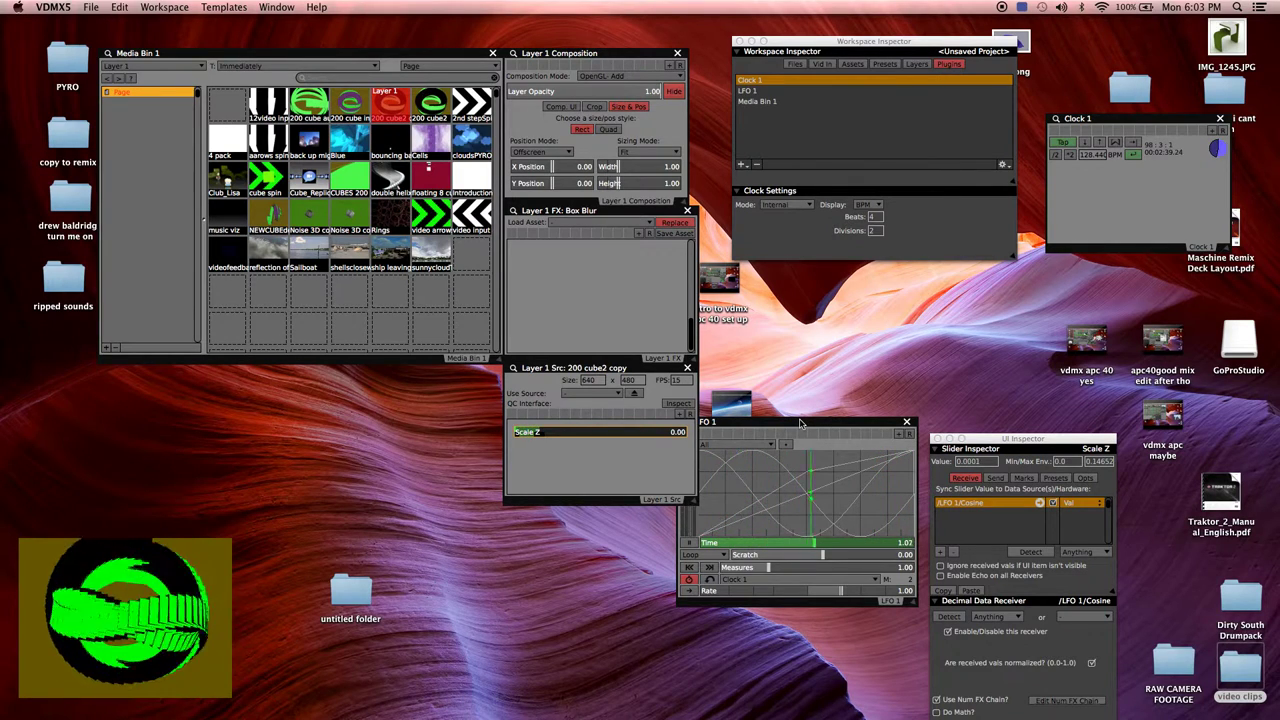
Shrink the LFO 1 window and move it to the lower left
left_click_drag(800, 424, 832, 276)
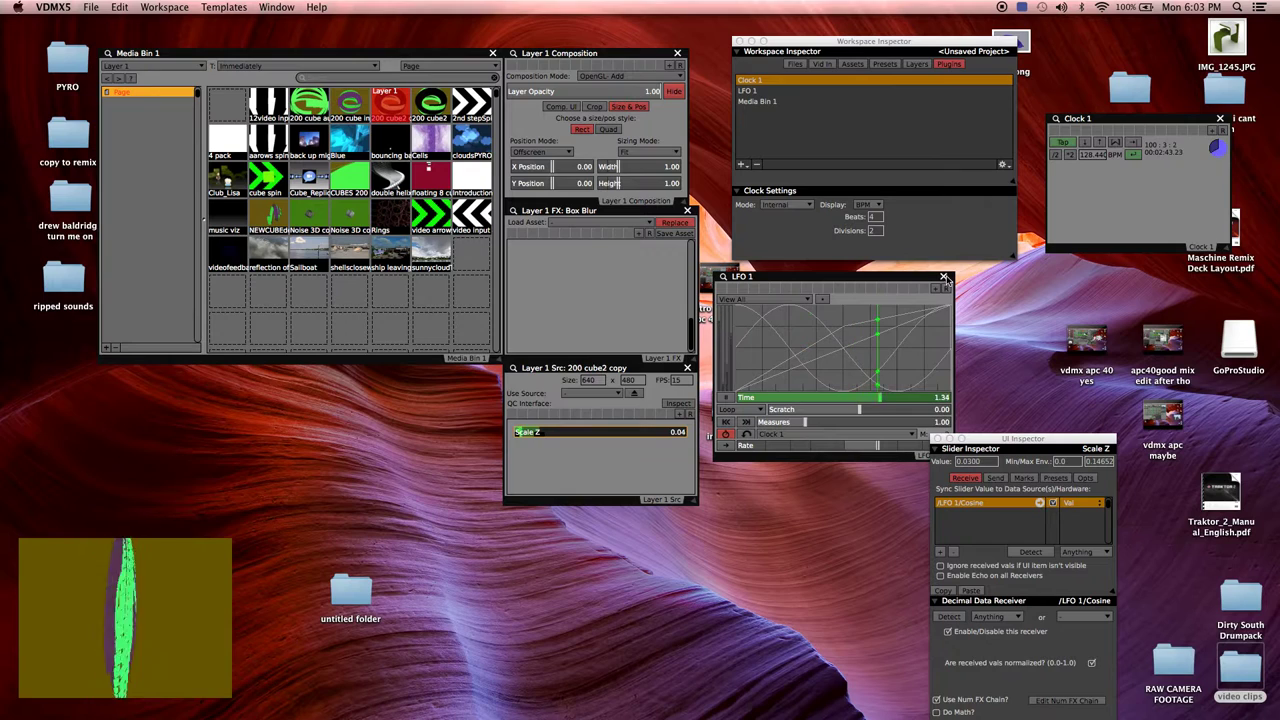
left_click_drag(928, 277, 893, 277)
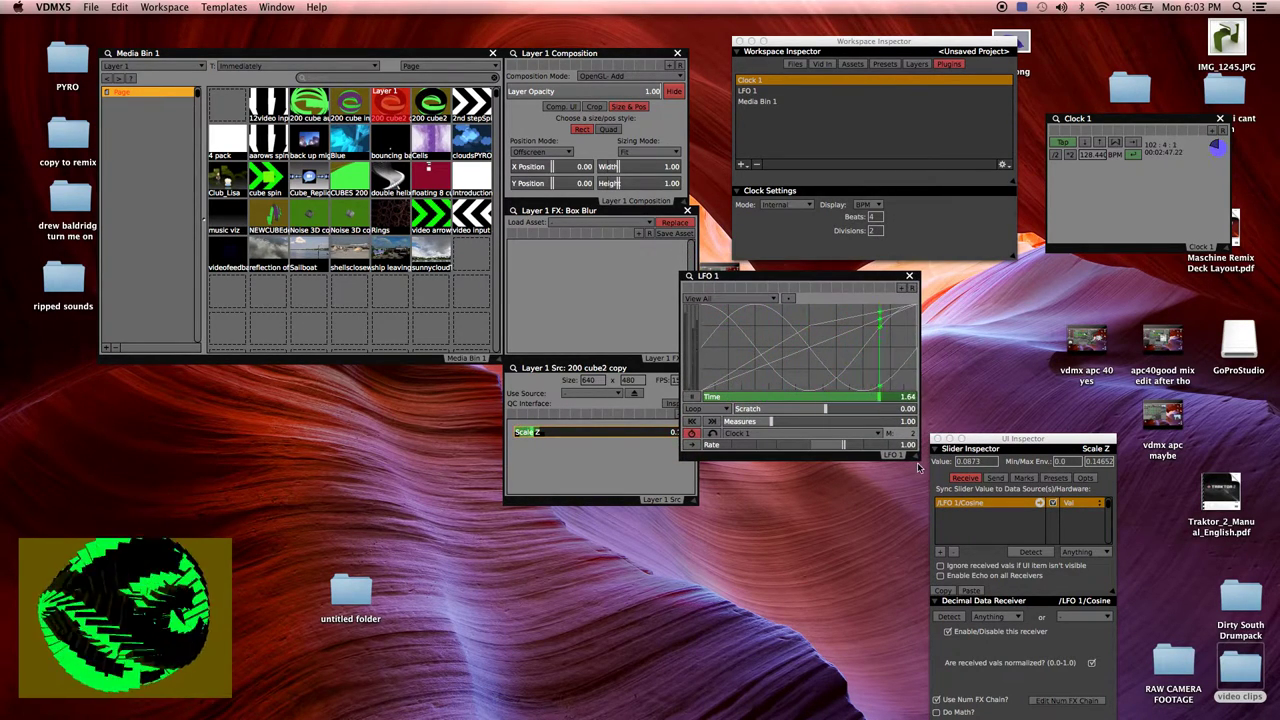
left_click_drag(914, 456, 855, 408)
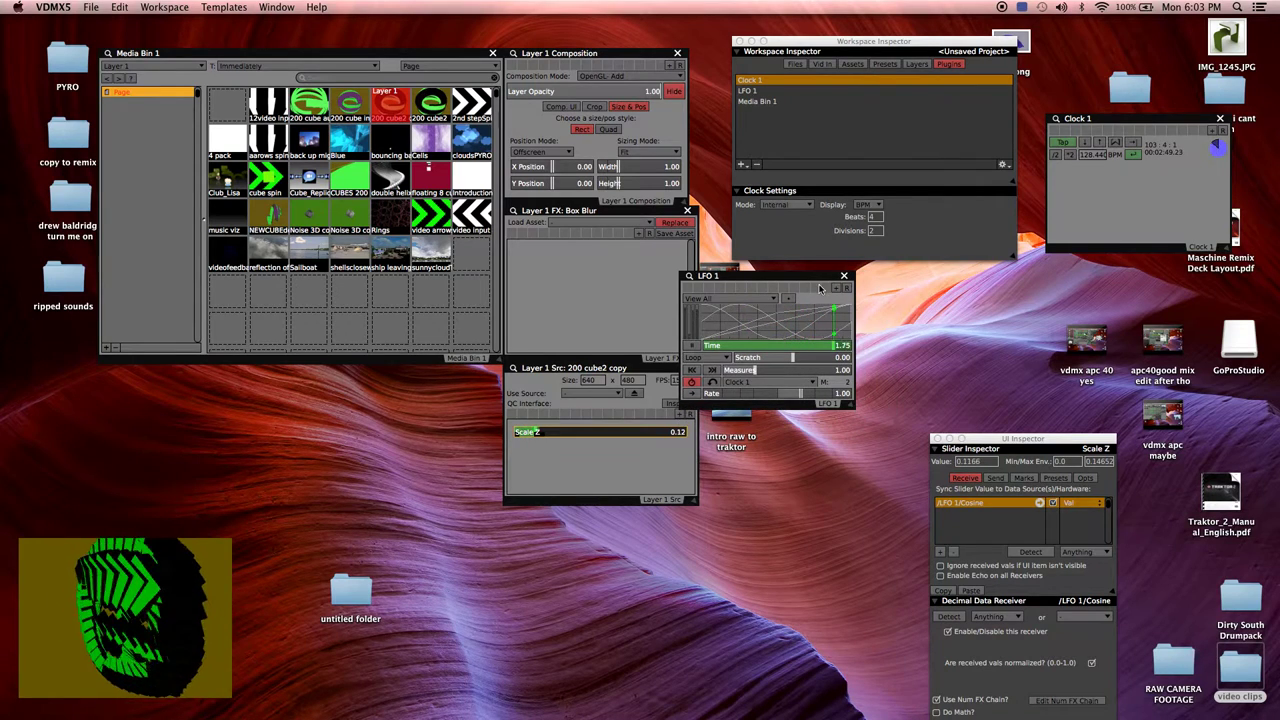
left_click_drag(807, 275, 147, 366)
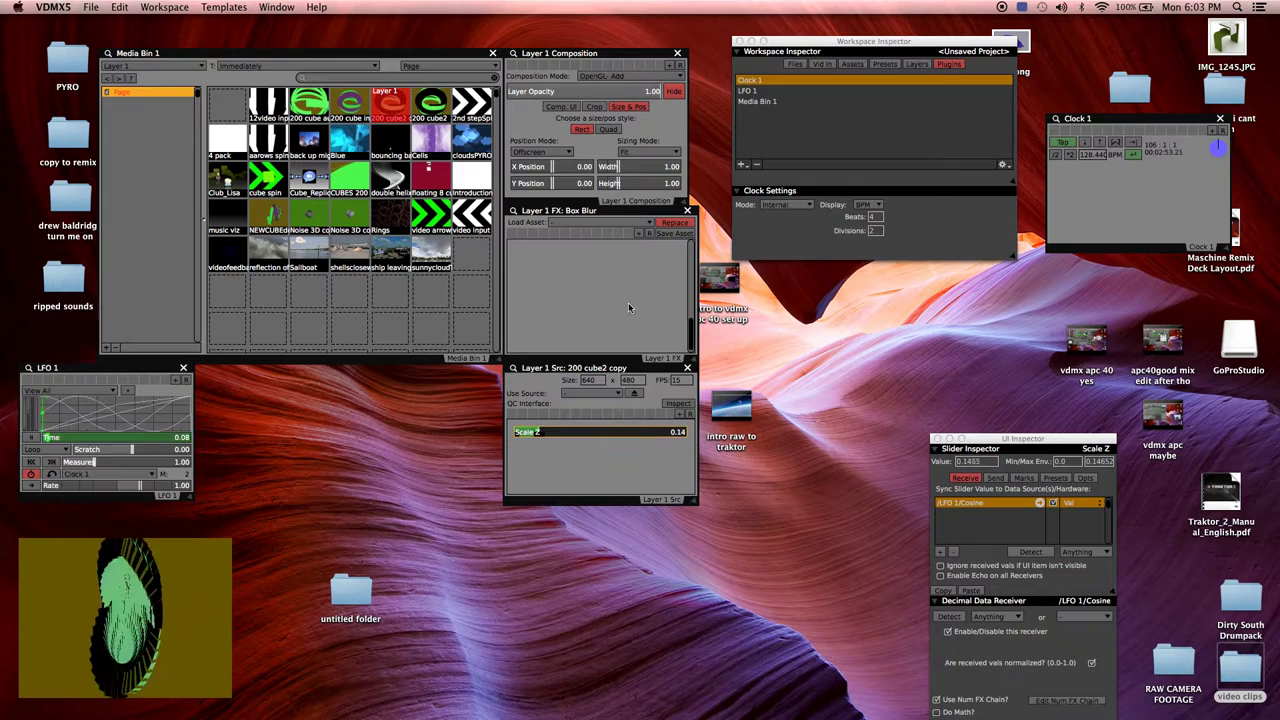
Dock Clock 1 as a tab in the LFO 1 window, then inspect the Media Bin's layer setting
left_click(1200, 247)
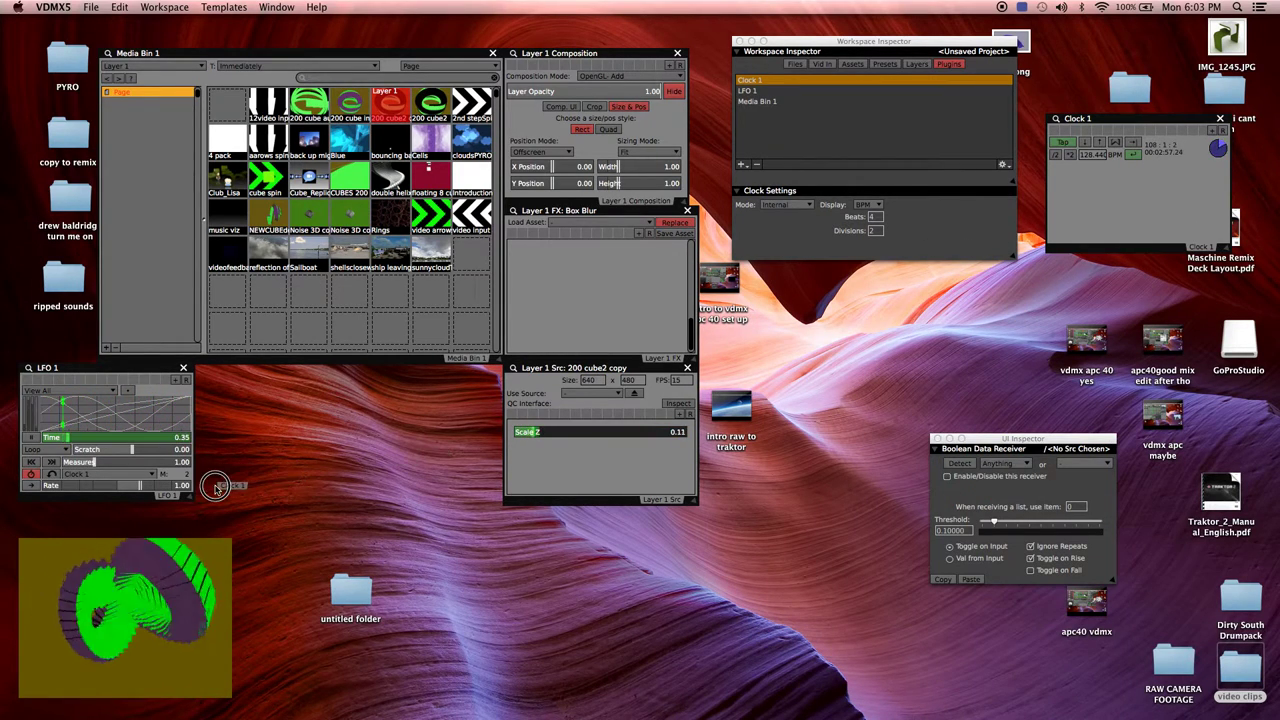
left_click_drag(215, 487, 176, 498)
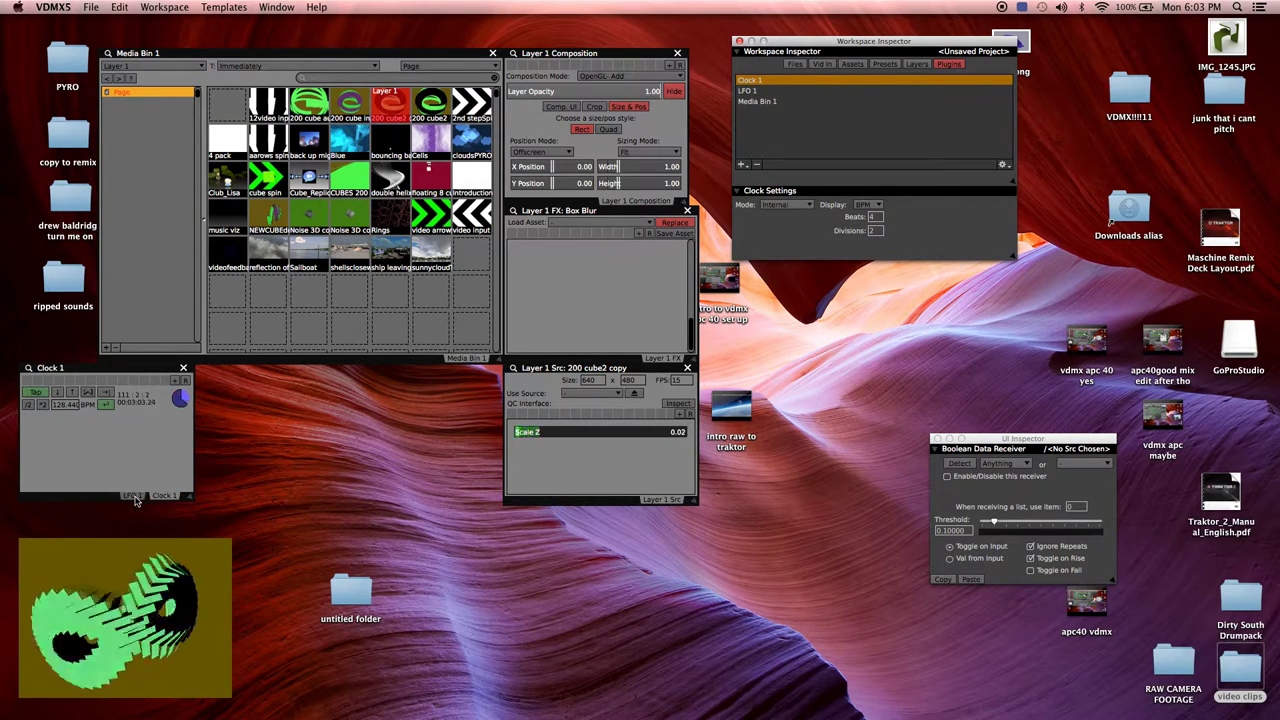
left_click(134, 497)
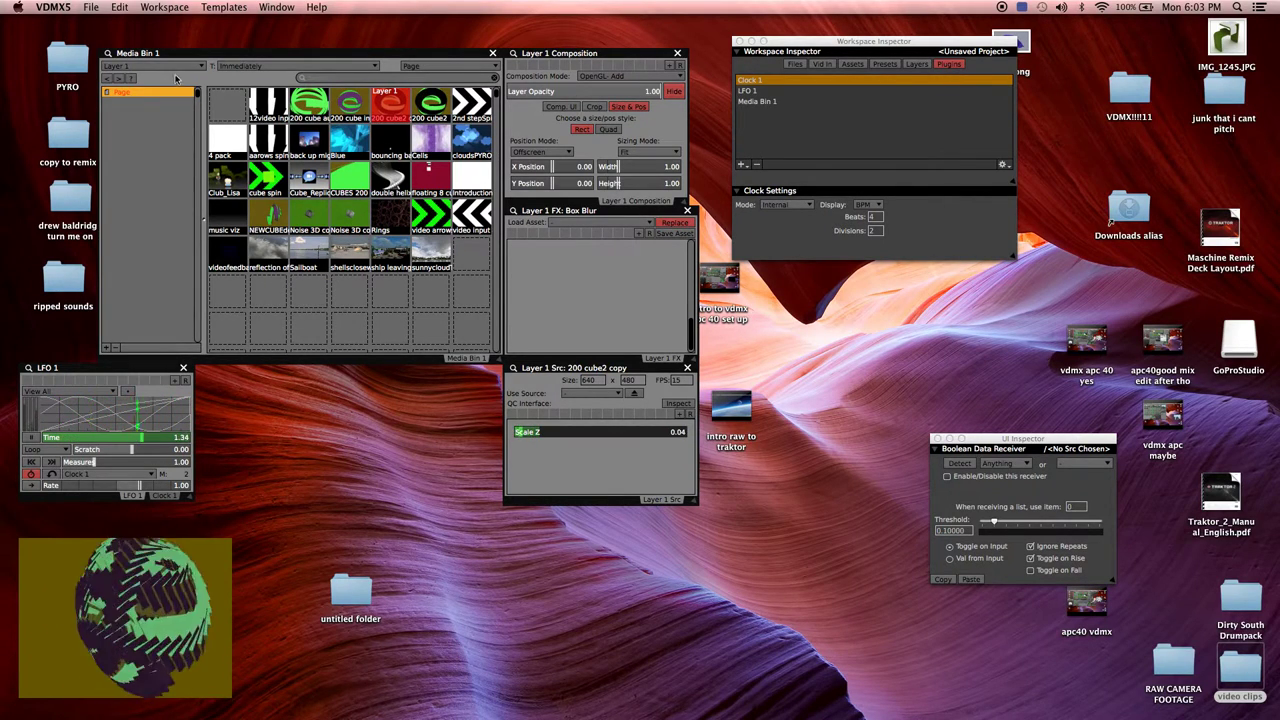
left_click(181, 67)
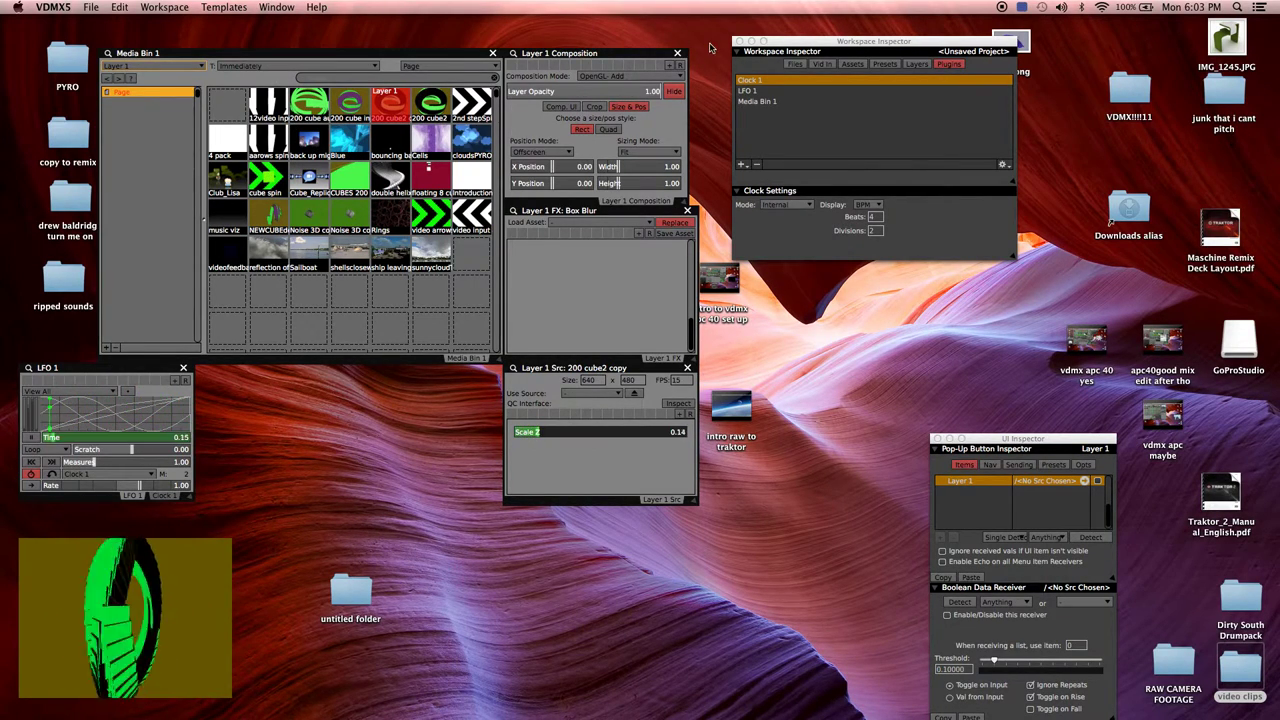
Add Layer 2 in the Layers list and select it to show its panels
left_click(915, 65)
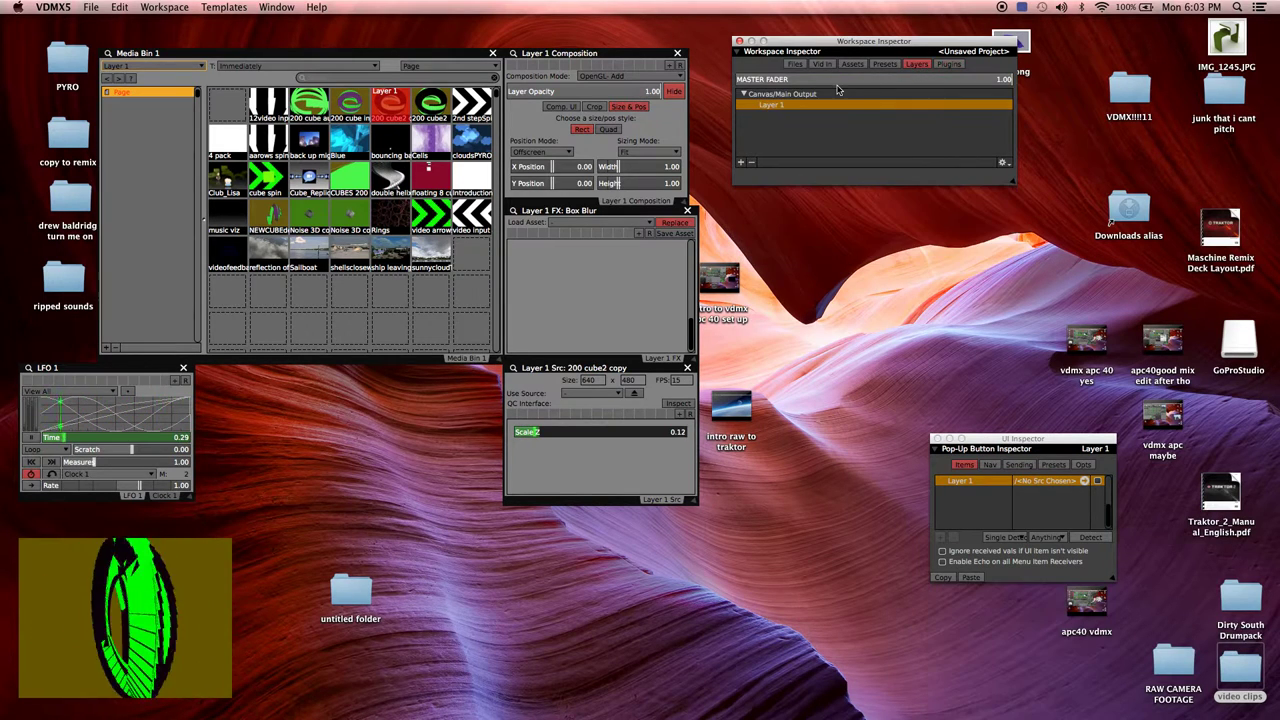
left_click(741, 164)
left_click(772, 116)
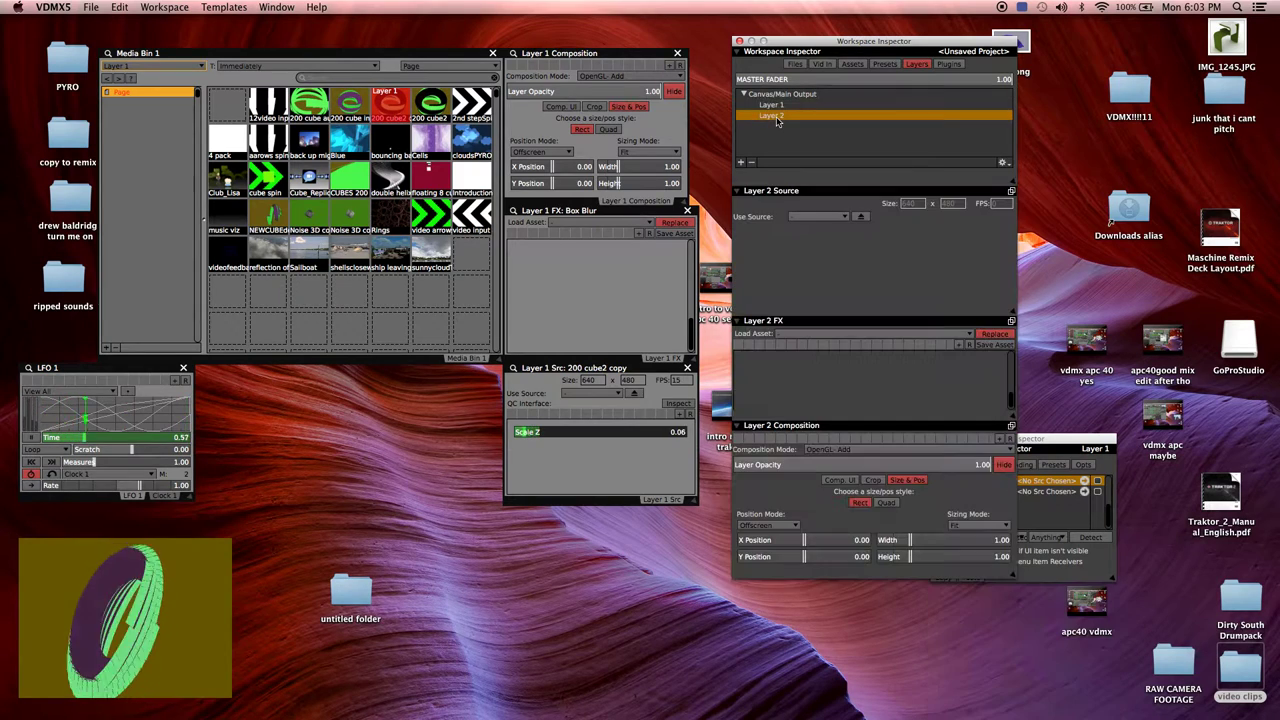
left_click(780, 106)
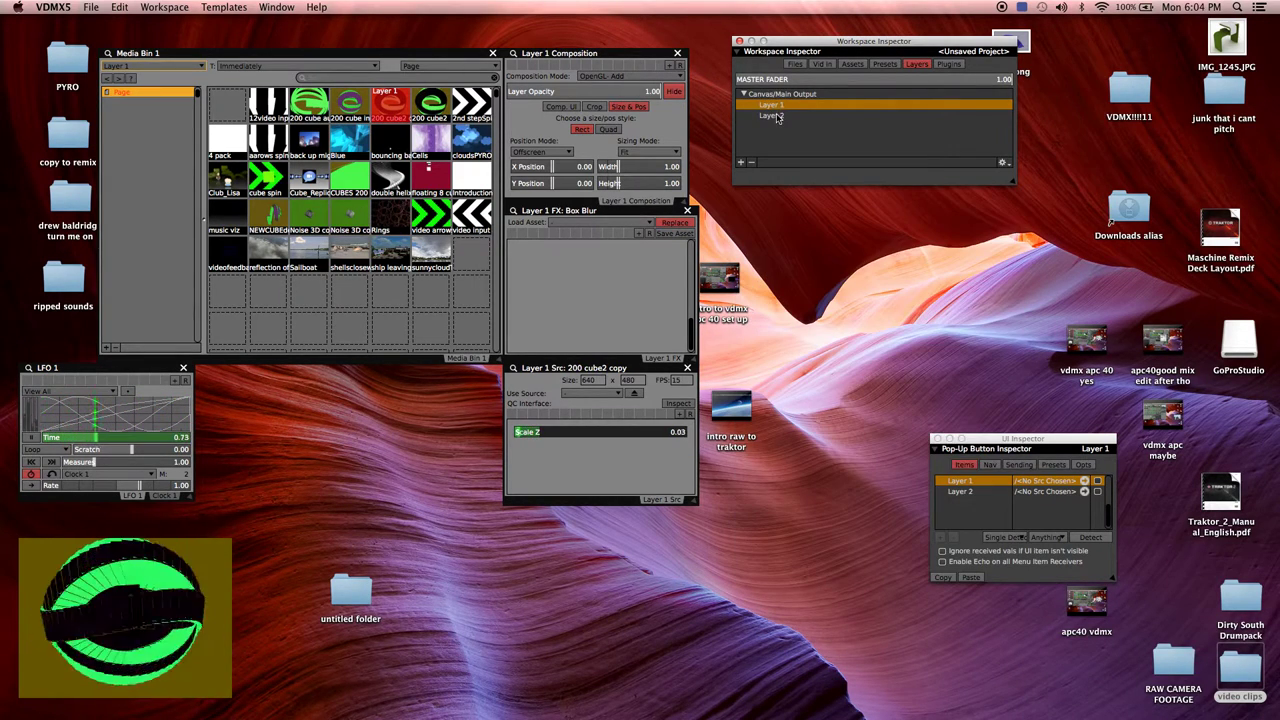
left_click(777, 117)
left_click(777, 106)
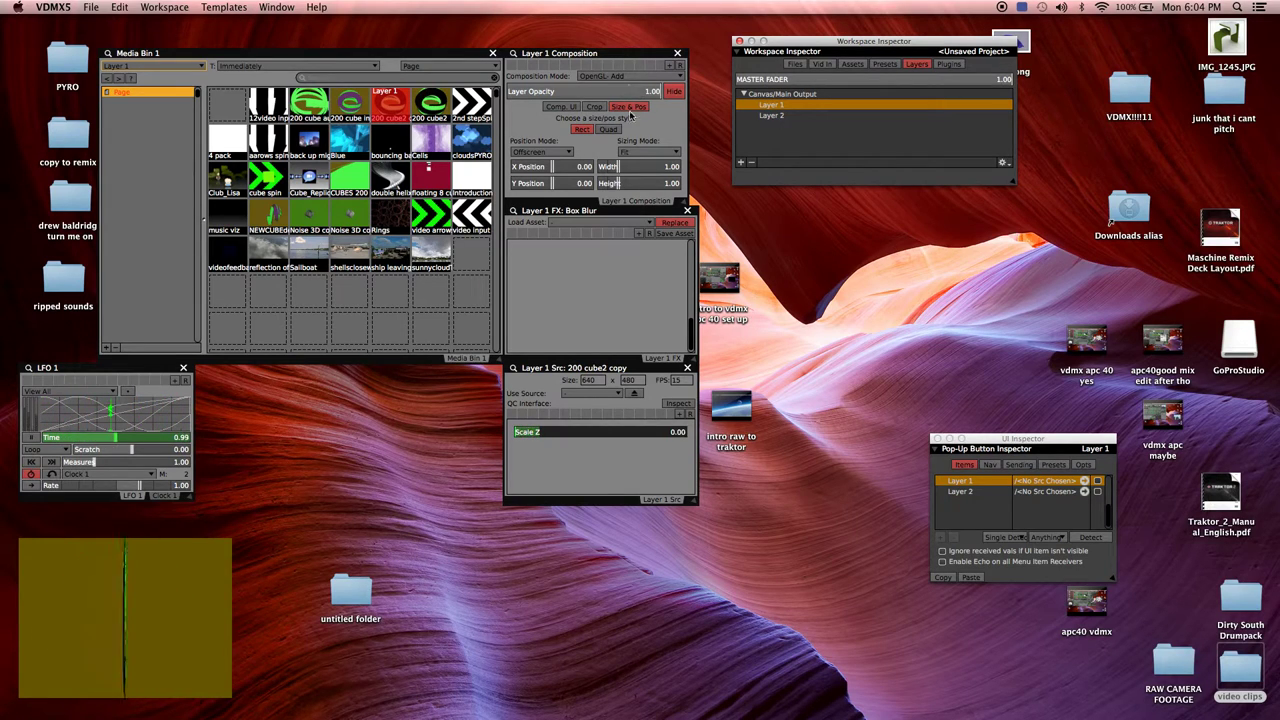
left_click(786, 118)
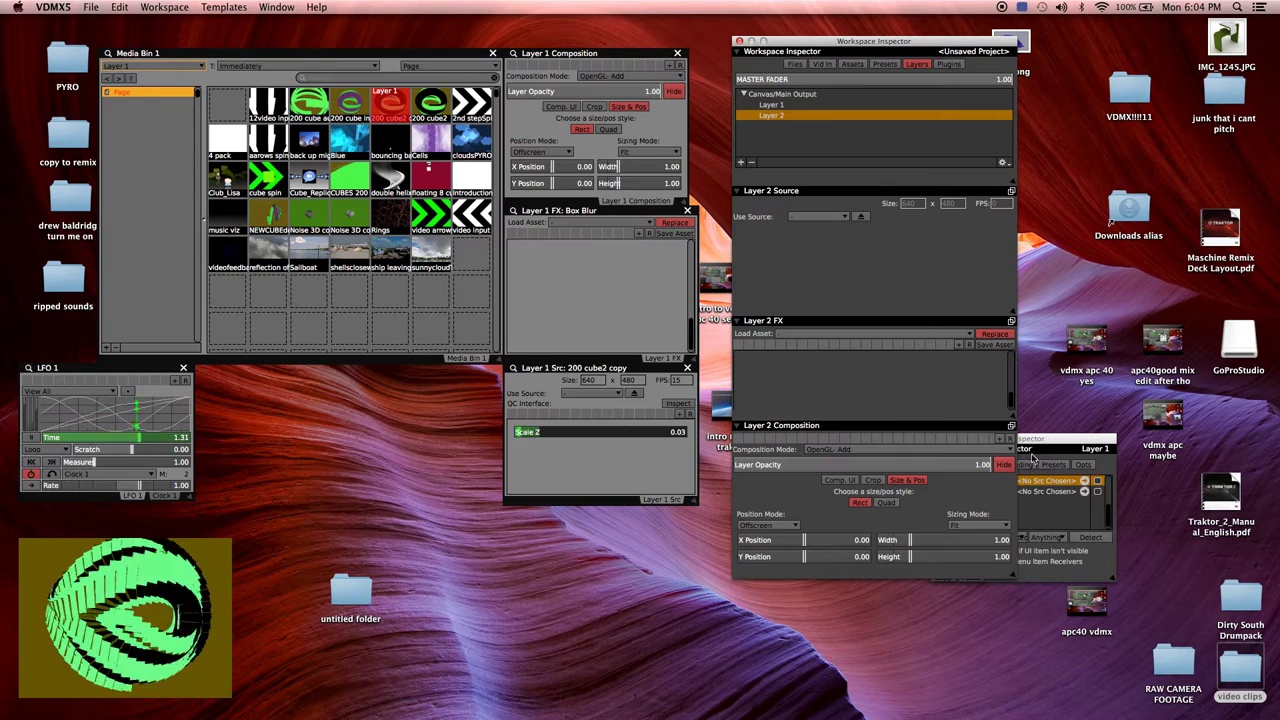
Pop out Layer 2's Composition panel and dock it beside Layer 1 Composition
left_click(1012, 427)
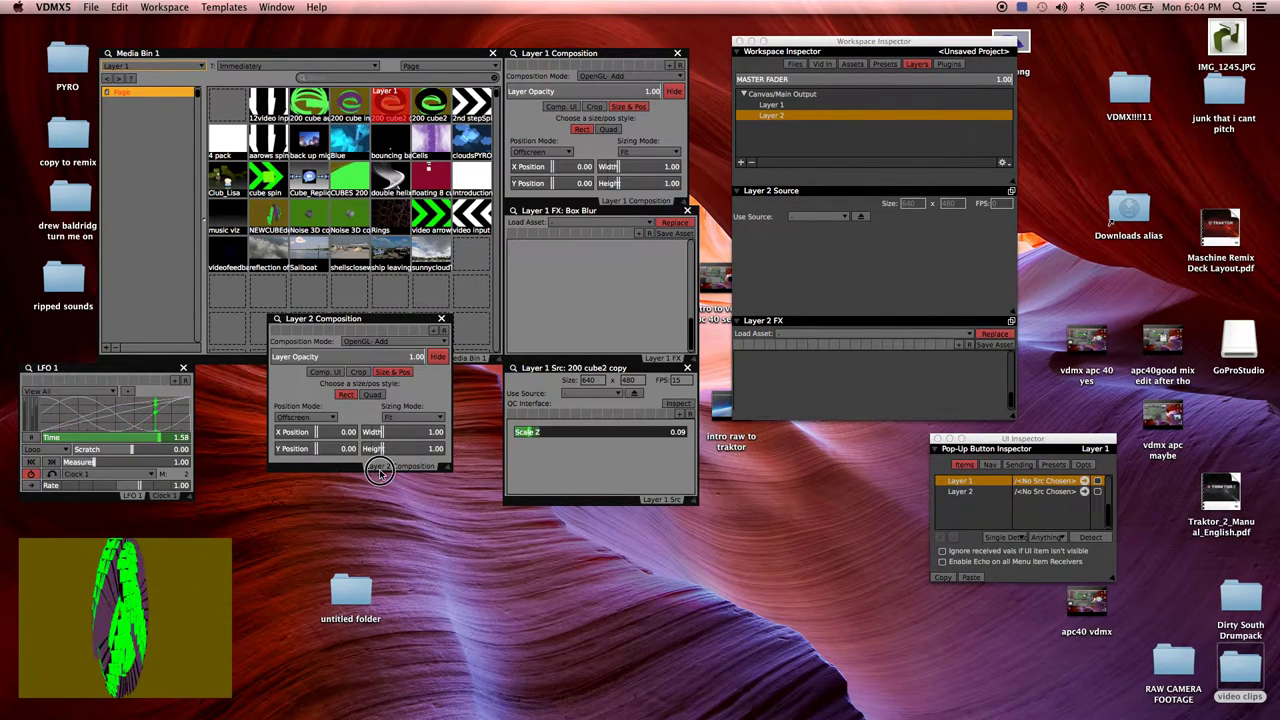
left_click_drag(380, 471, 509, 469)
left_click_drag(598, 365, 680, 207)
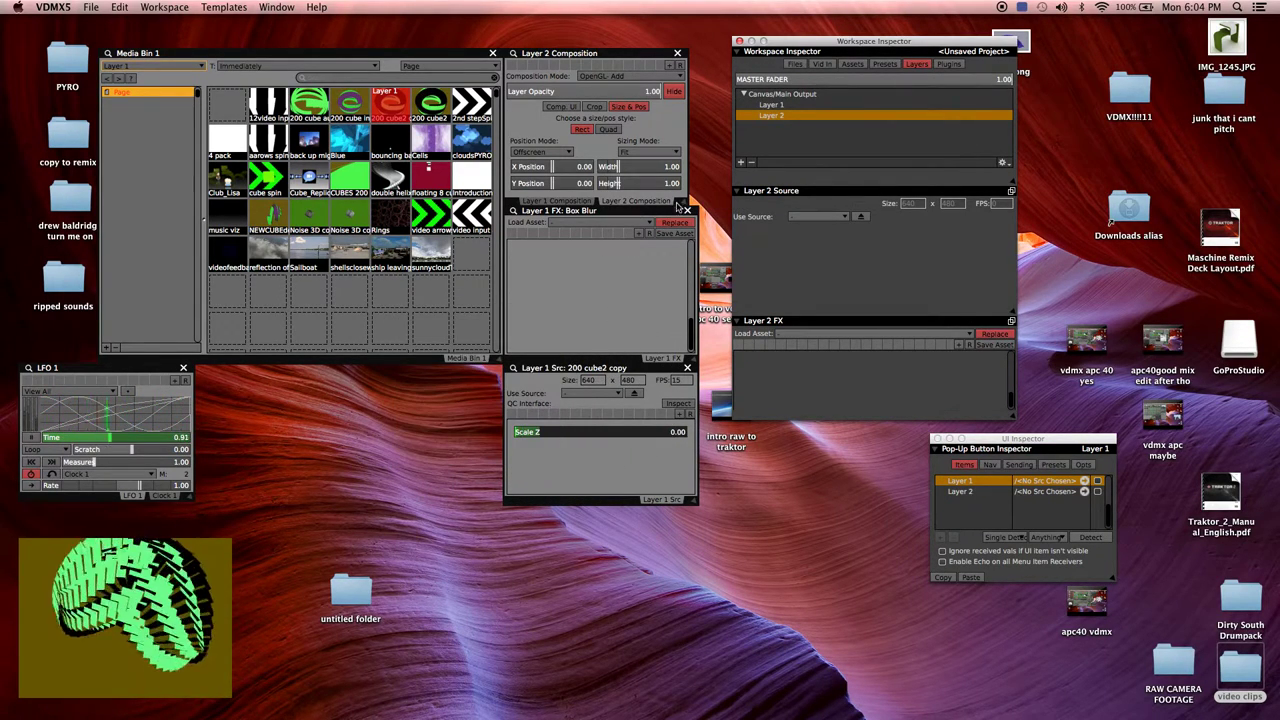
Pop out Layer 2's FX and Source panels and dock them with Layer 1's
left_click(1011, 321)
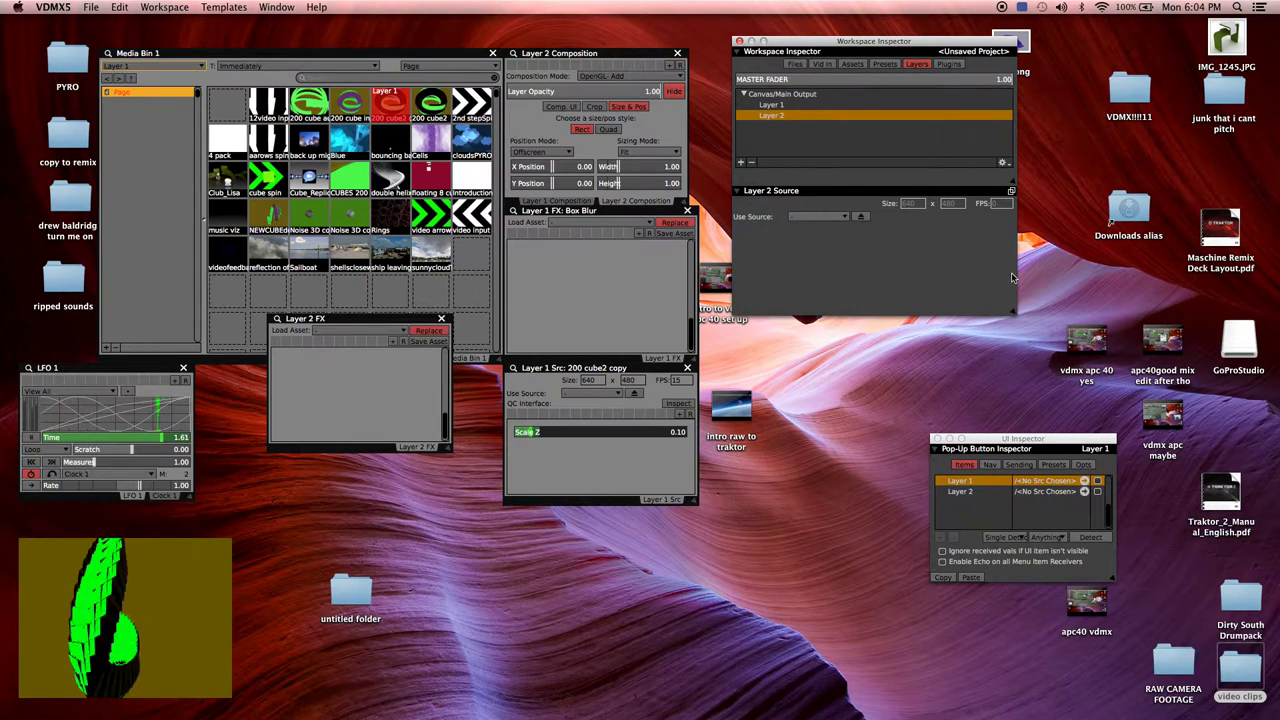
left_click(1011, 192)
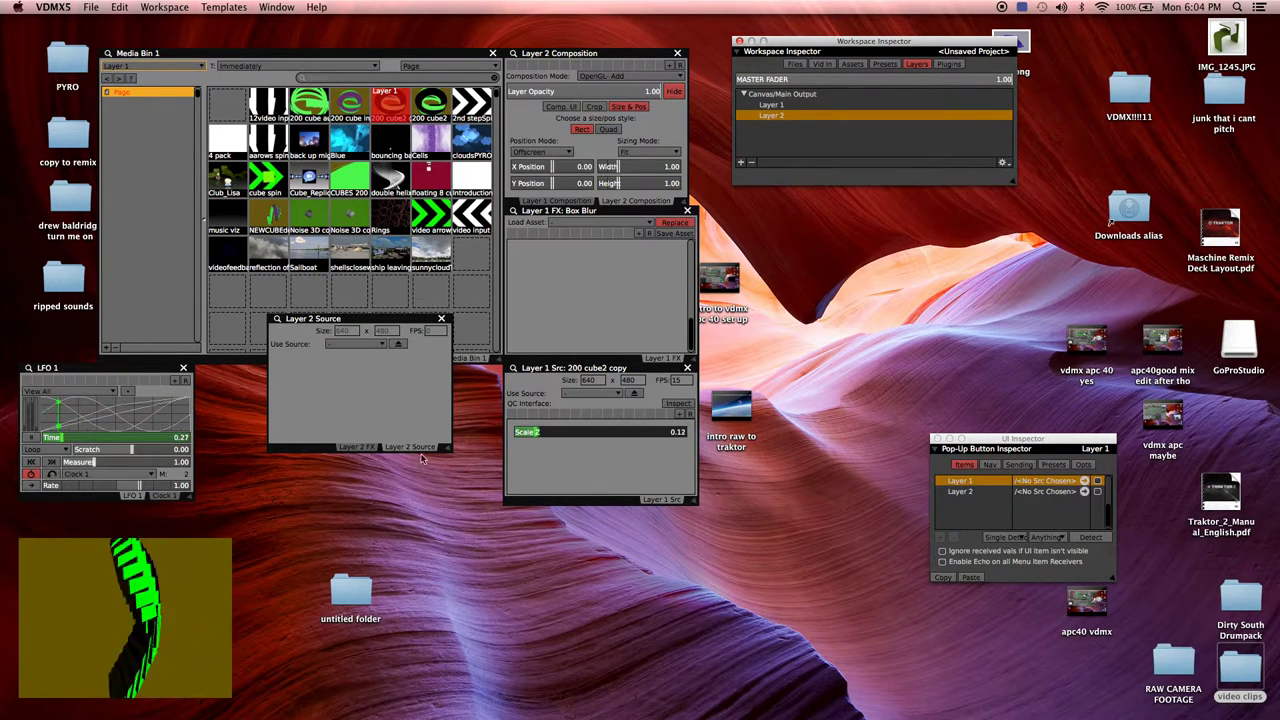
left_click_drag(420, 448, 705, 500)
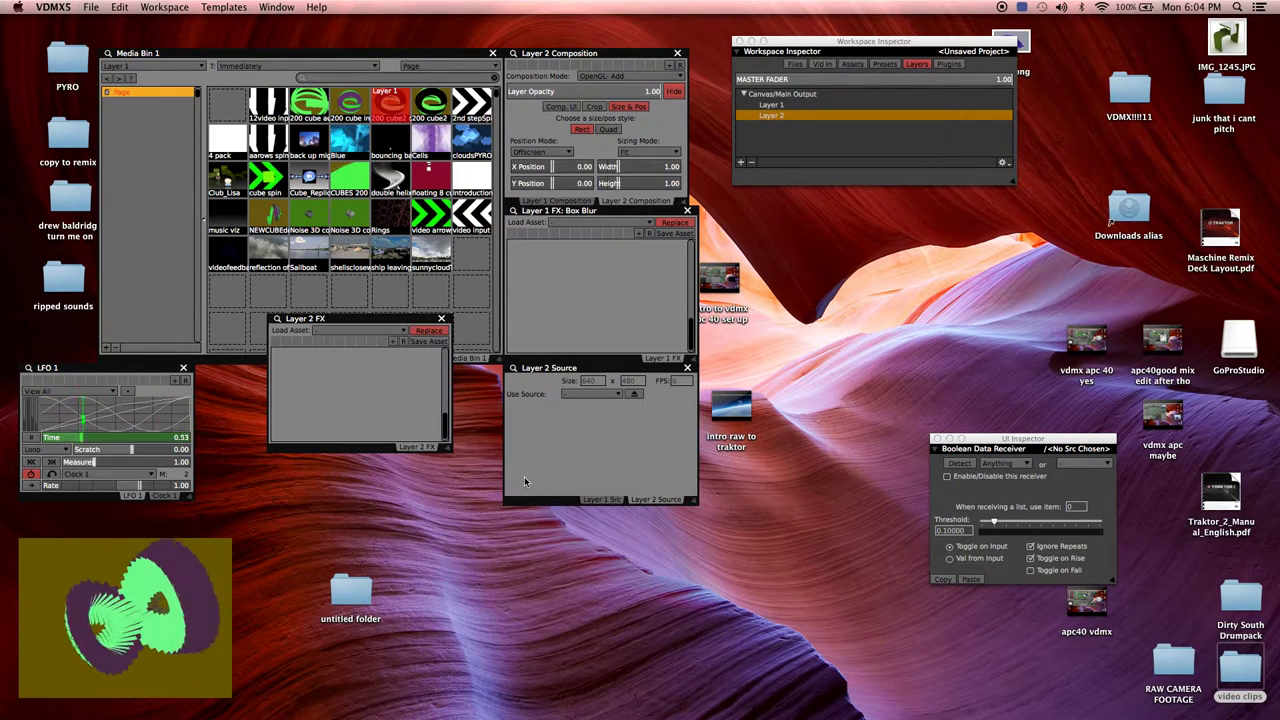
left_click_drag(412, 447, 645, 366)
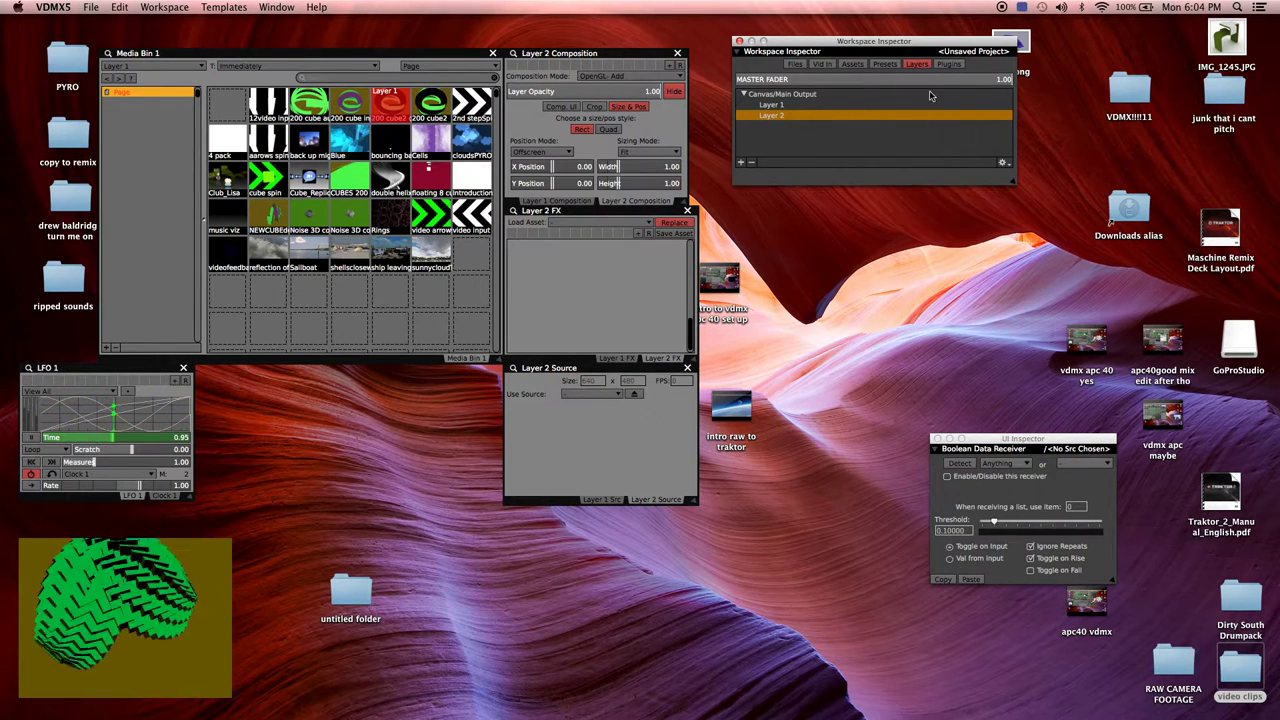
Add a Two Channel Mixer plugin from the Plugins tab
left_click(771, 116)
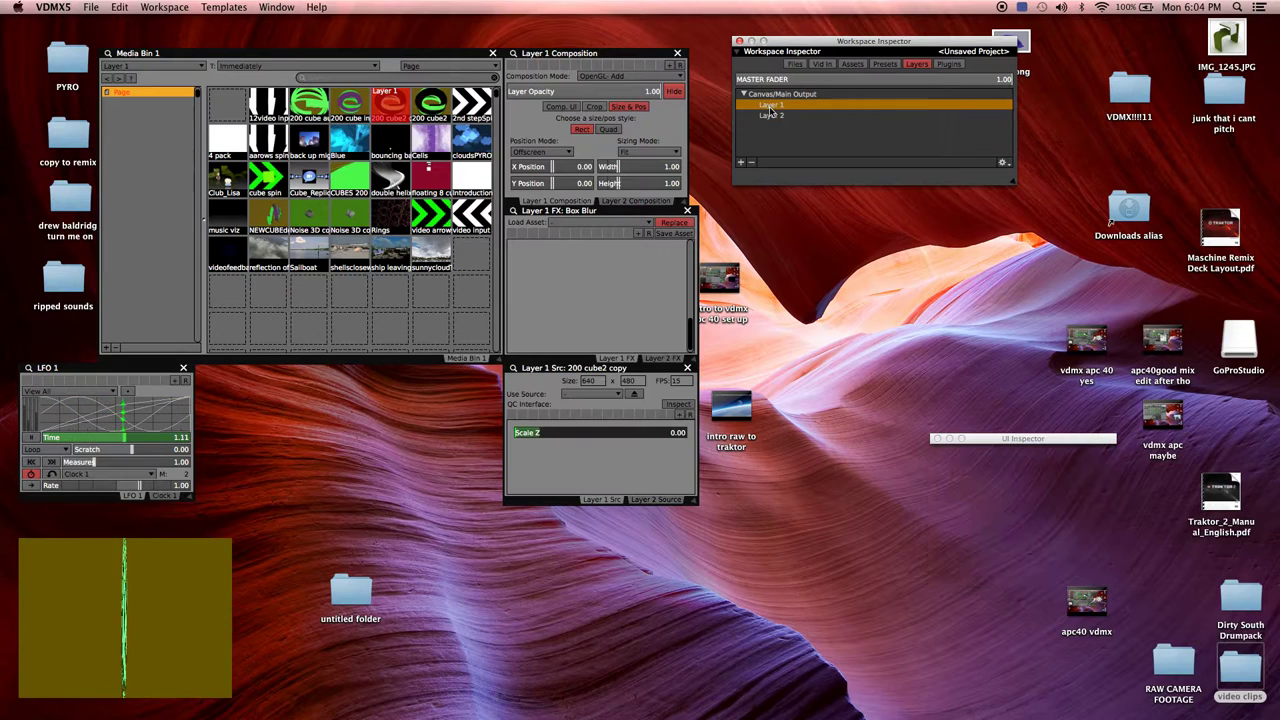
left_click(771, 105)
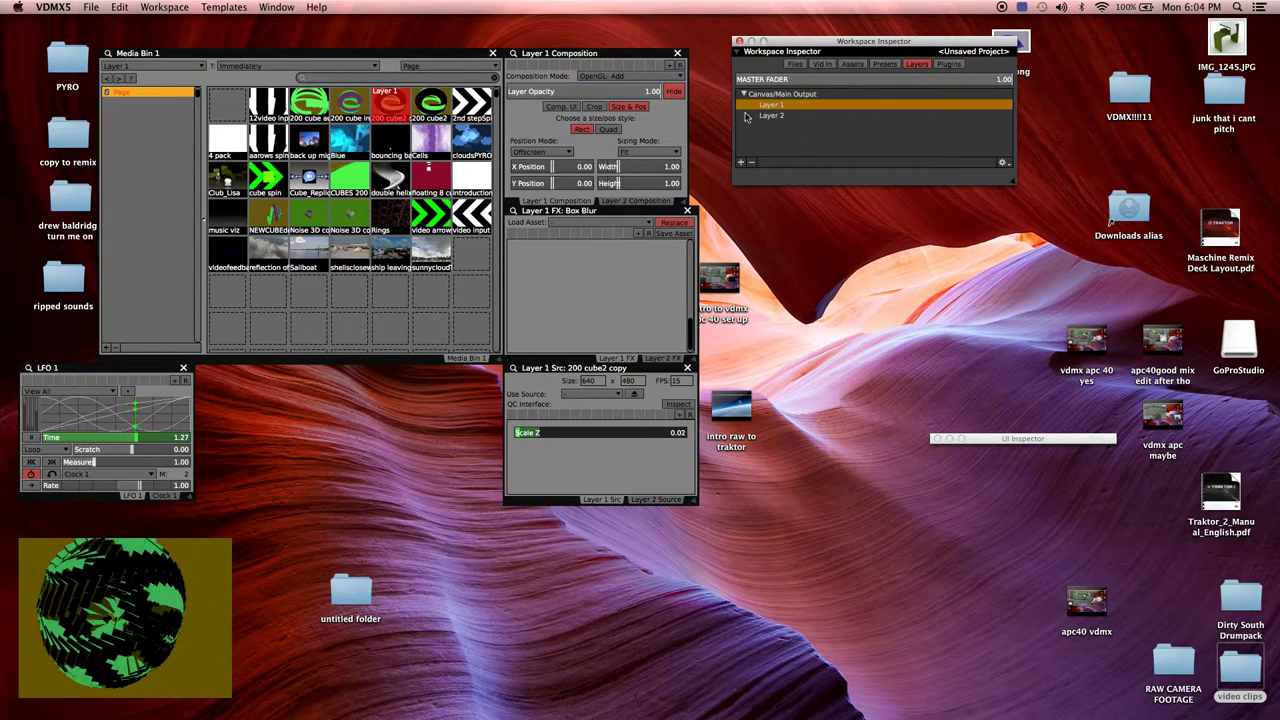
left_click(946, 65)
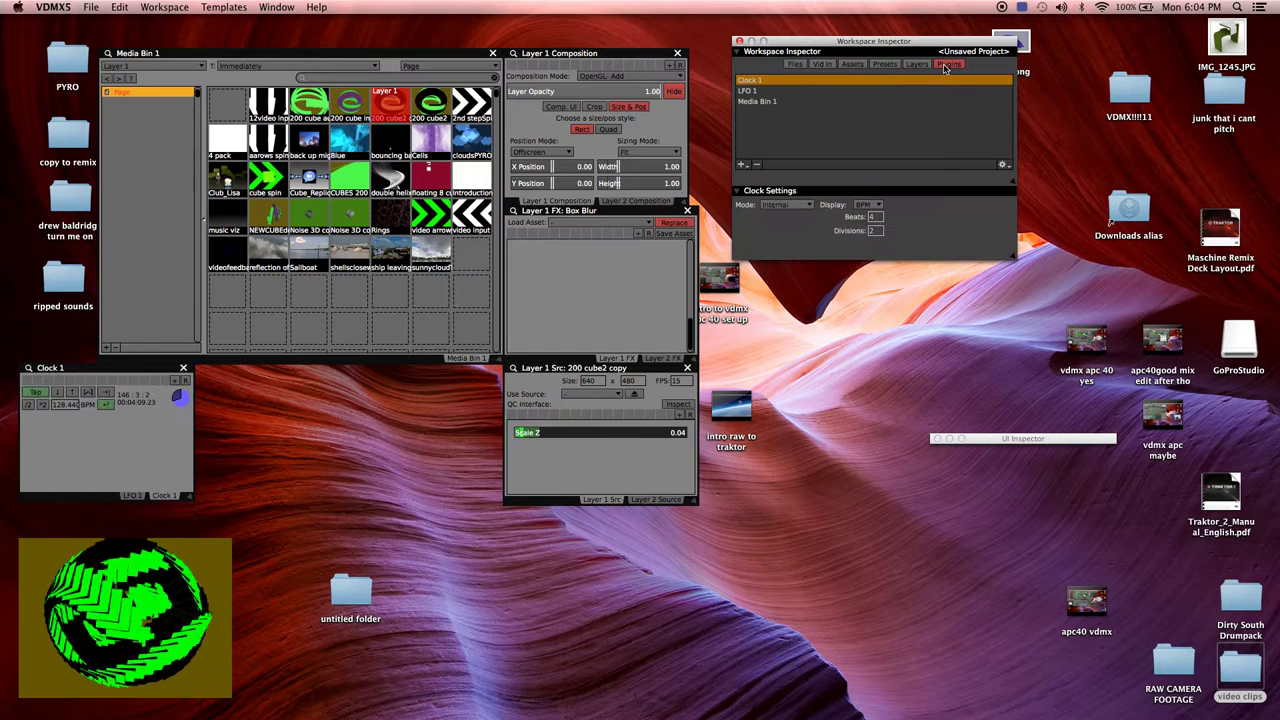
left_click(744, 166)
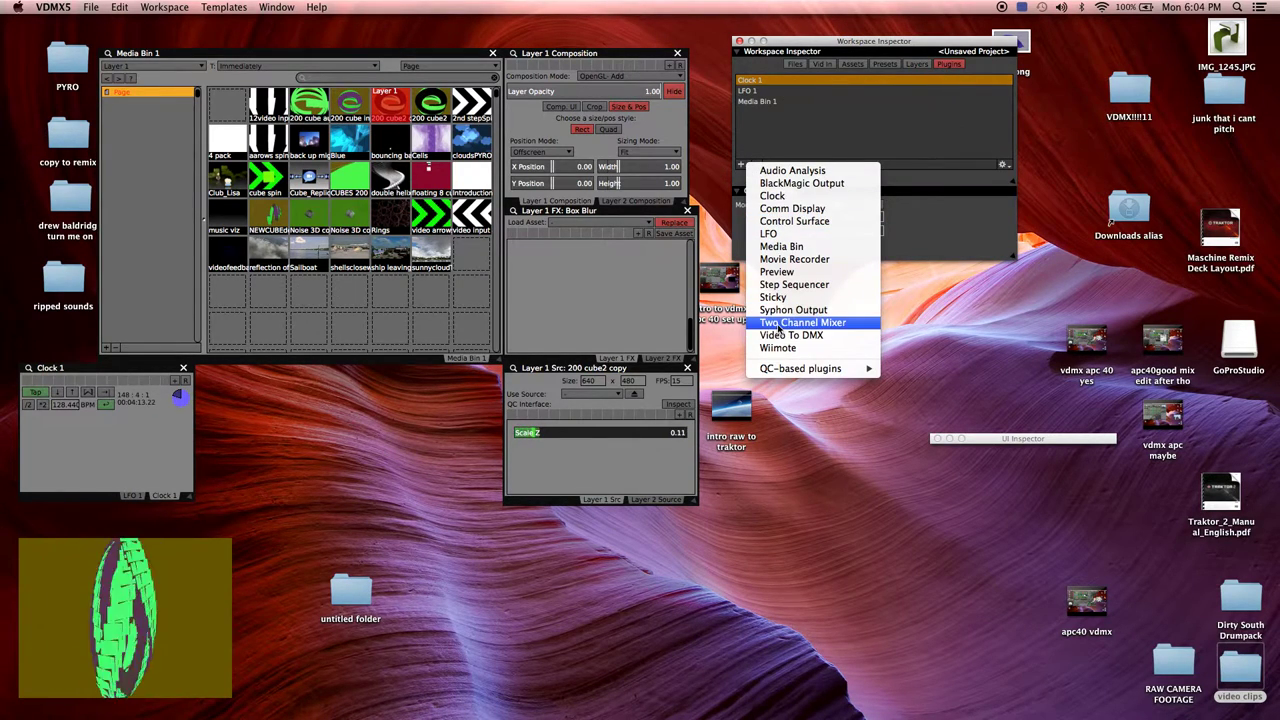
left_click(780, 323)
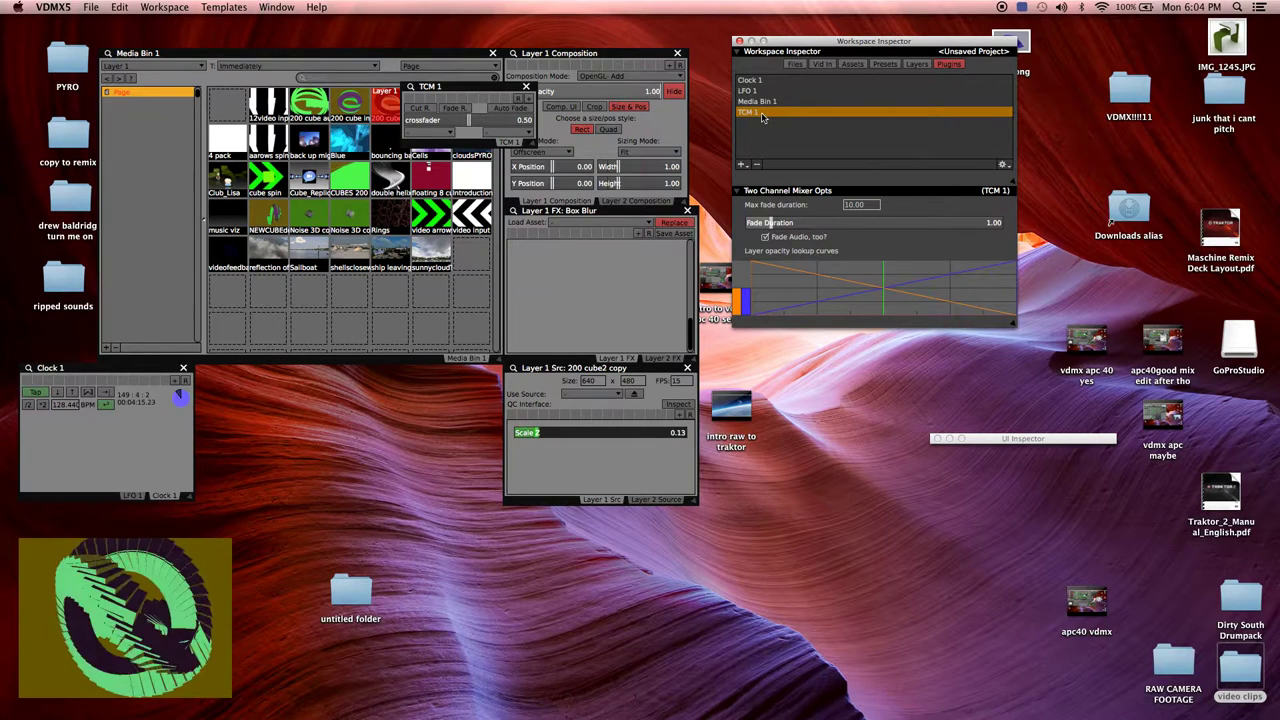
Rename the new mixer plugin to 'crossfader'
double_click(752, 113)
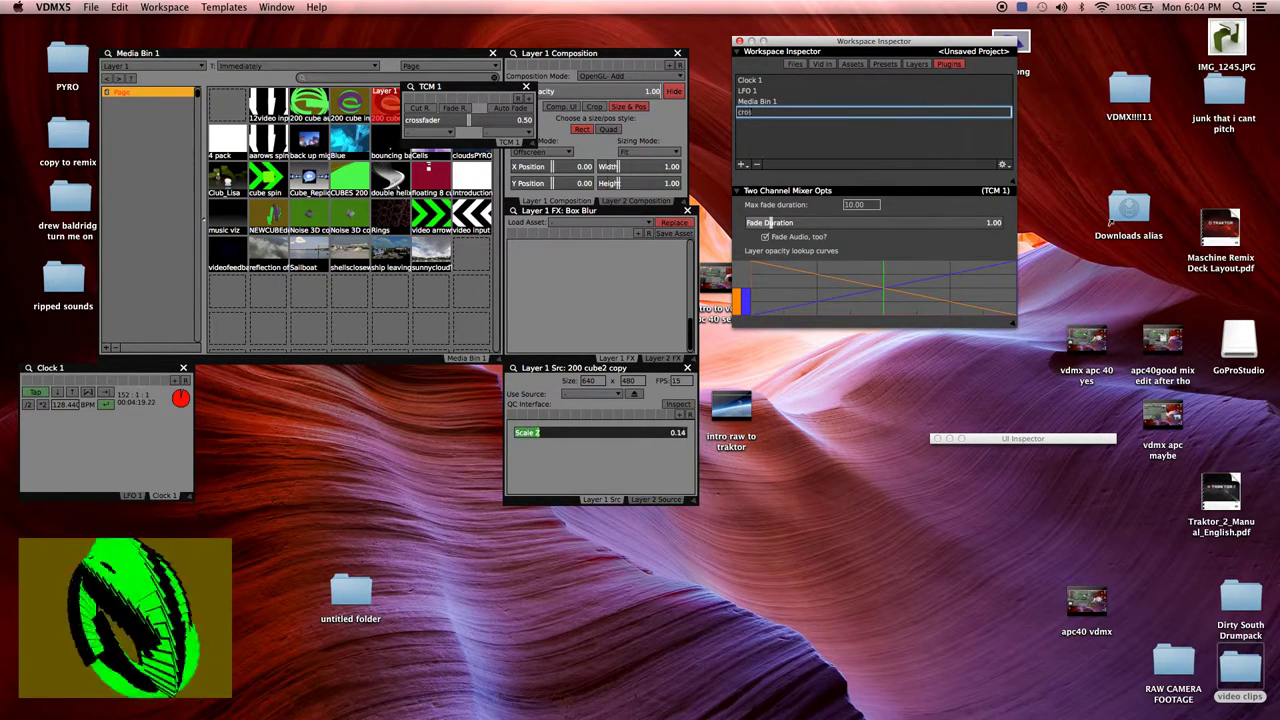
type("crossfader")
key("Return")
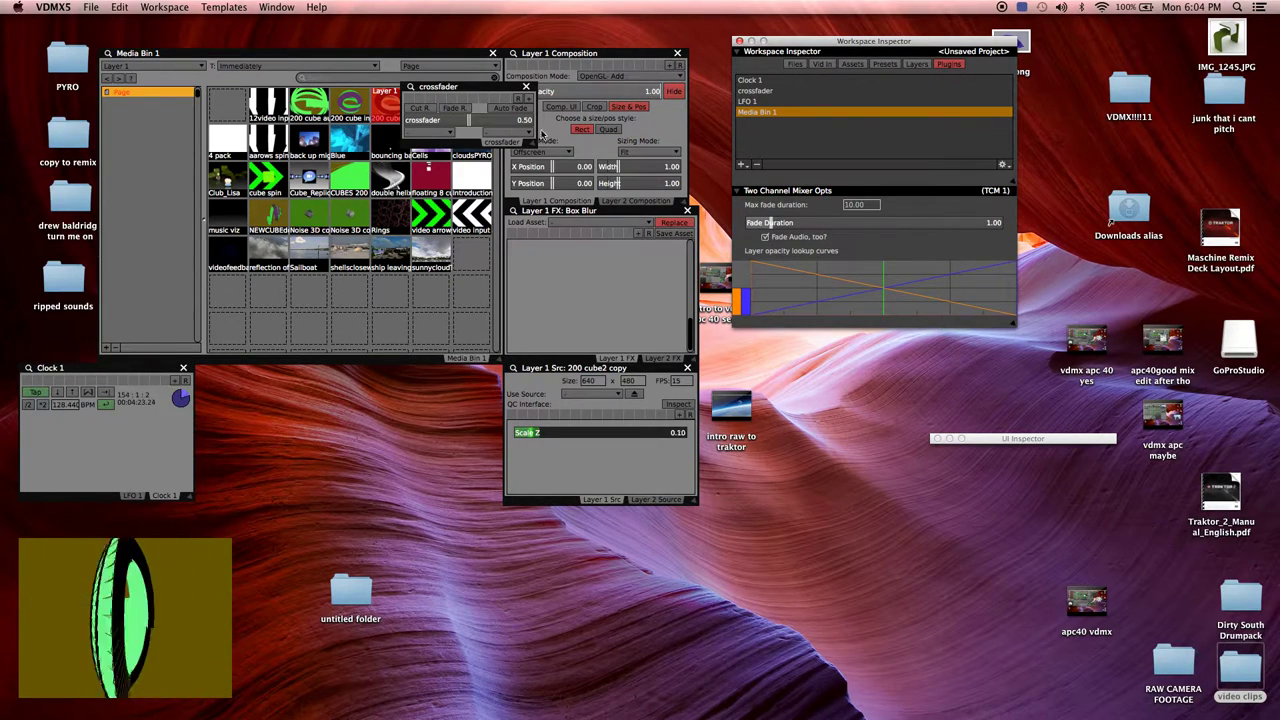
Enlarge the crossfader below the media bin and play cloudsPYRO on Layer 2
left_click_drag(535, 147, 584, 194)
left_click_drag(532, 92, 448, 370)
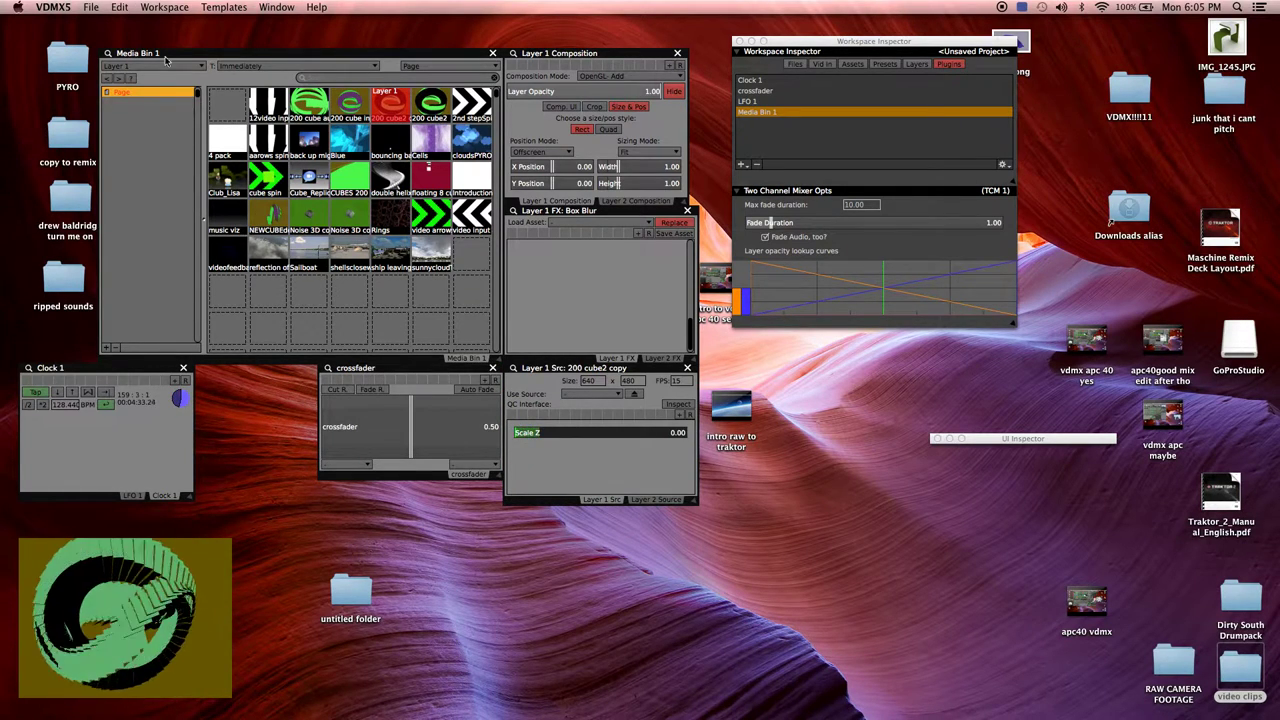
left_click(168, 68)
left_click(183, 86)
left_click(462, 143)
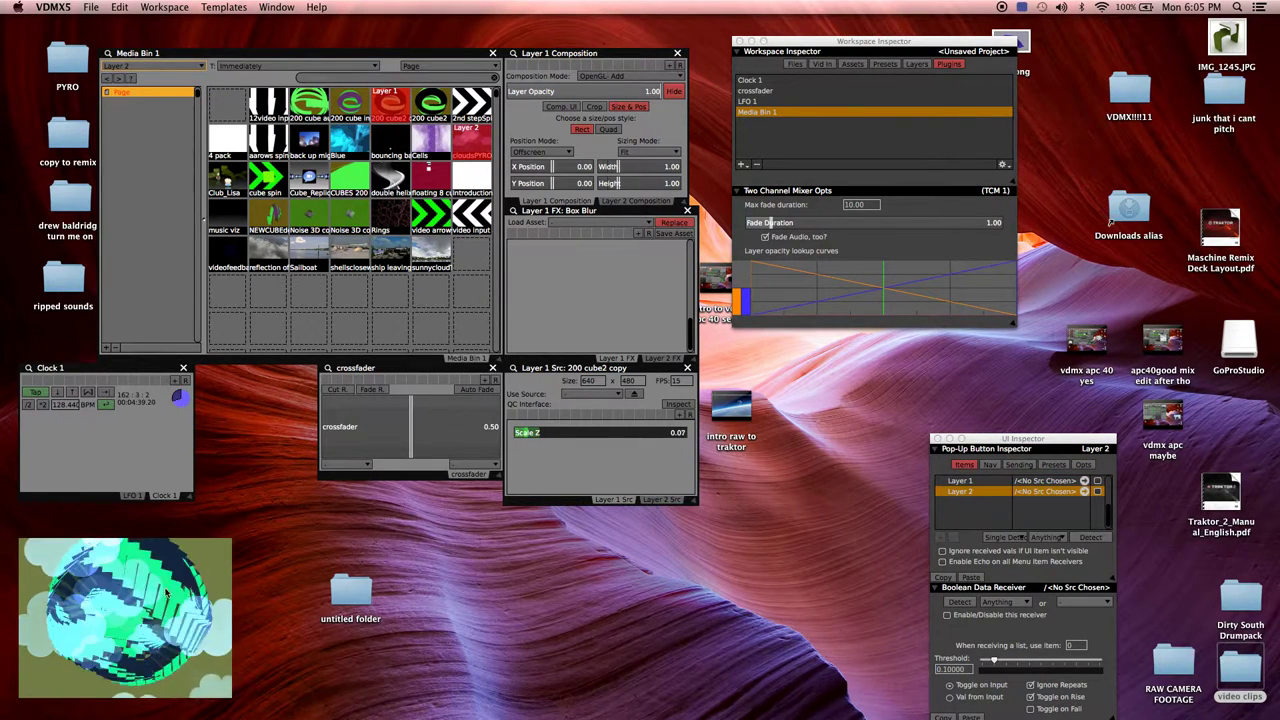
Assign Layer 1 and Layer 2 to the mixer channels and fade fully to Layer 2
mouse_move(415, 442)
left_mouse_down()
mouse_move(337, 425)
mouse_move(474, 438)
mouse_move(350, 438)
mouse_move(409, 440)
left_mouse_up()
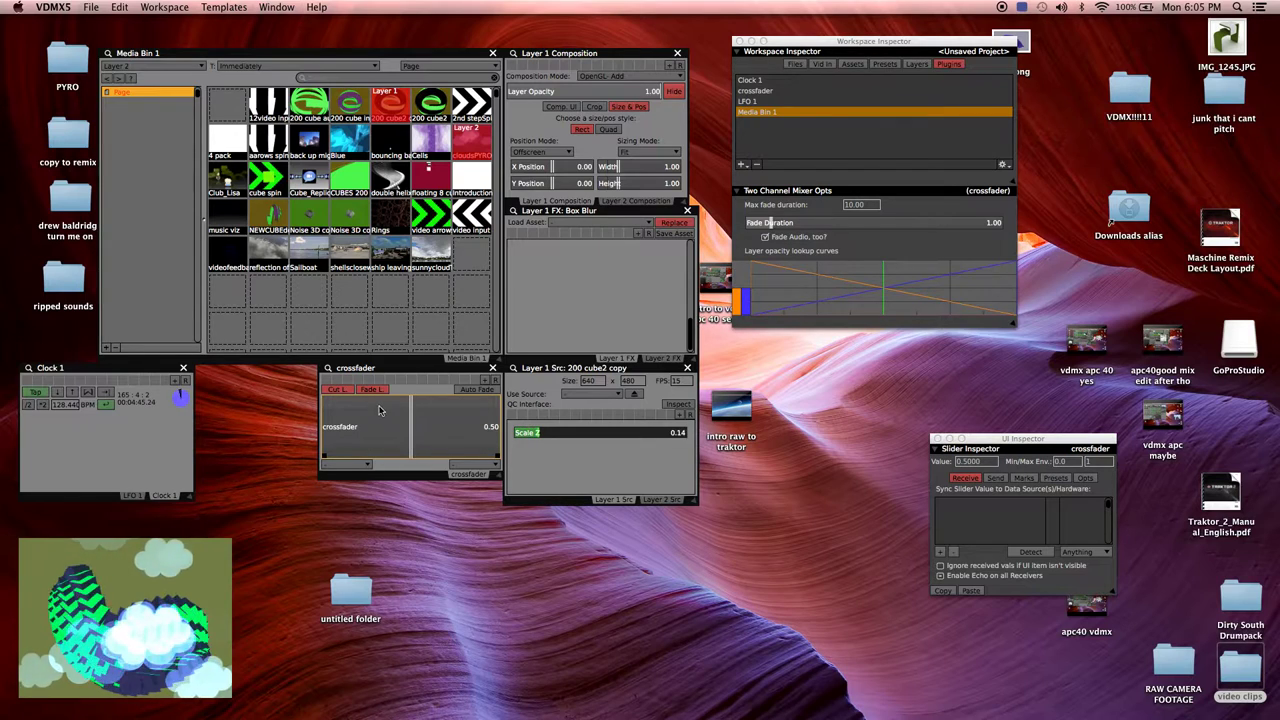
left_click(362, 467)
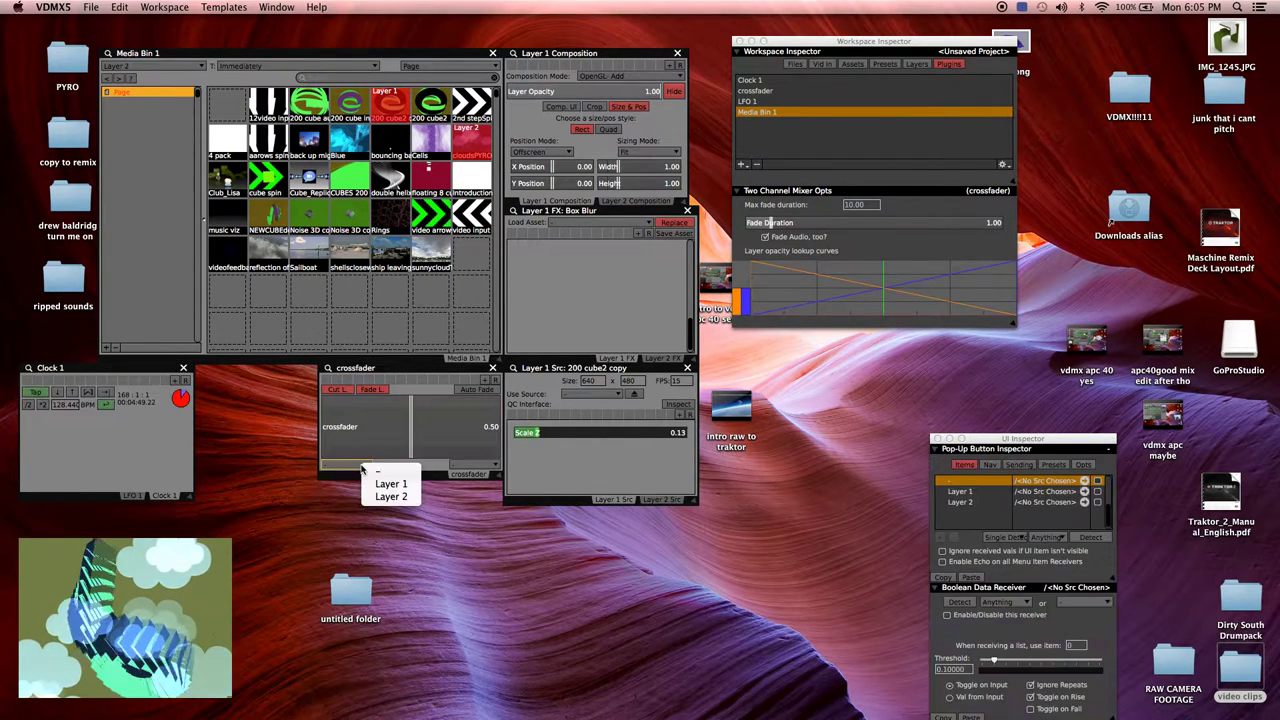
left_click(389, 484)
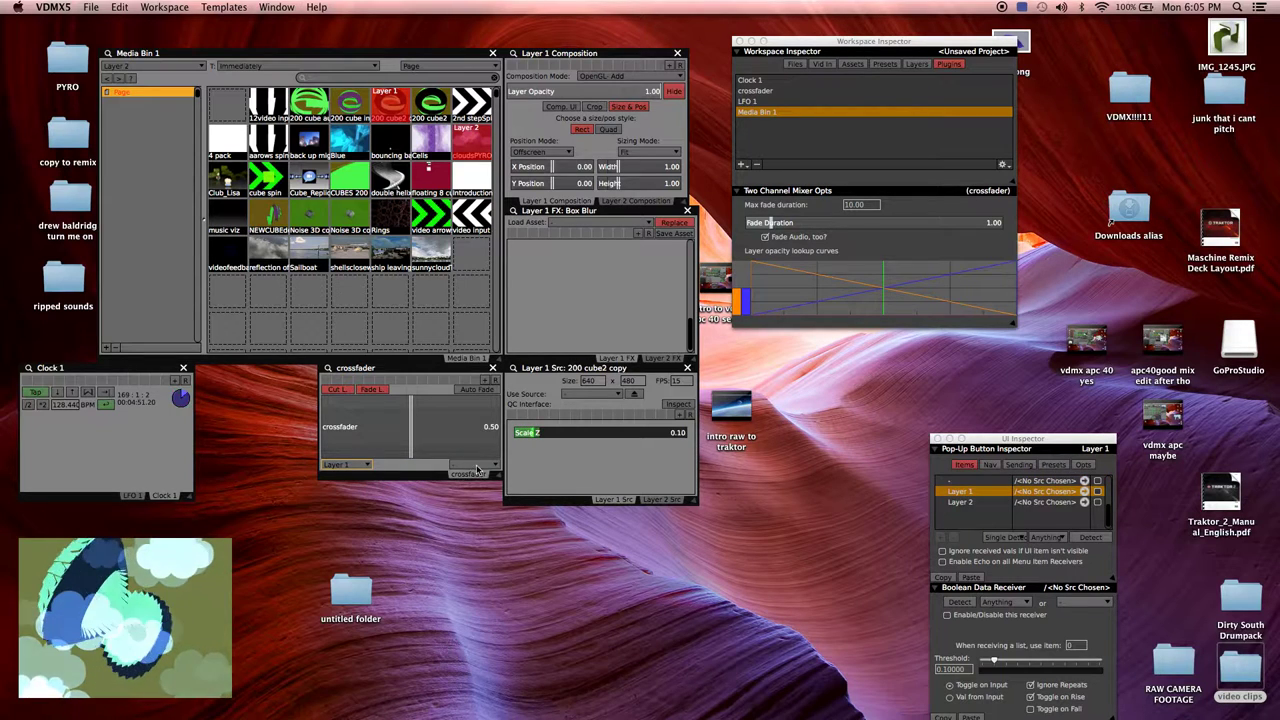
left_click(477, 469)
left_click(495, 500)
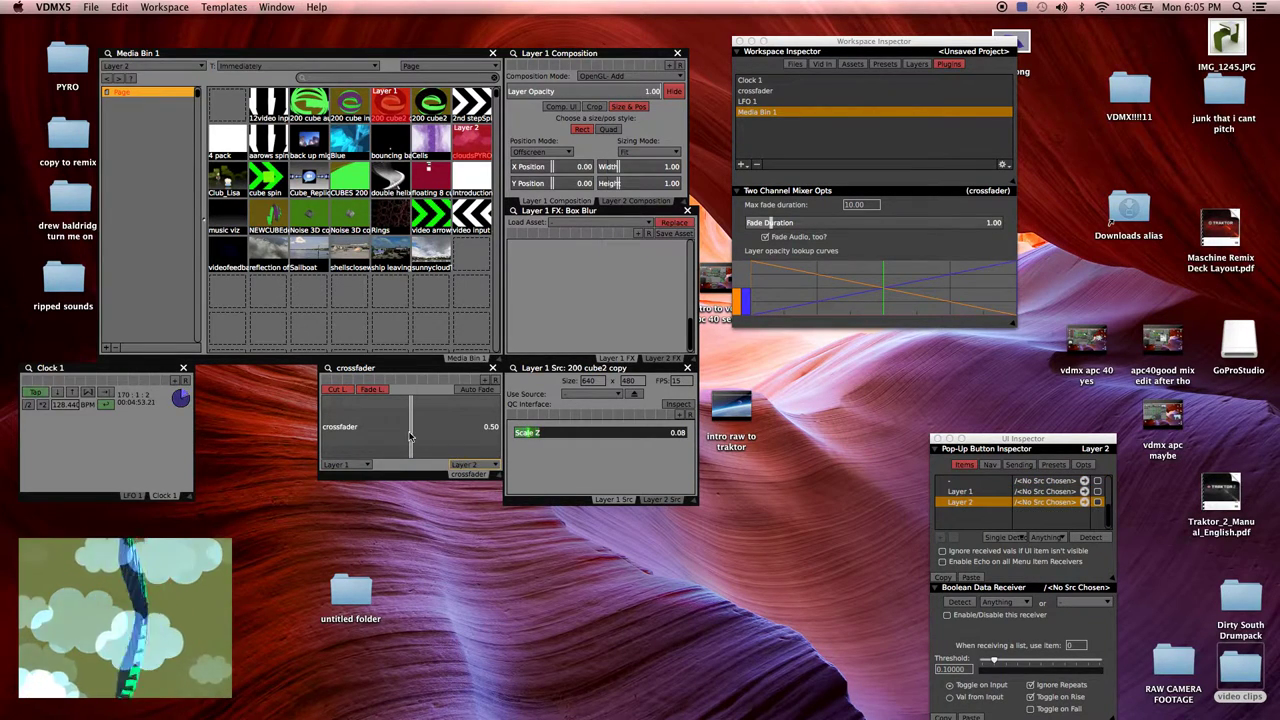
left_click_drag(410, 436, 508, 448)
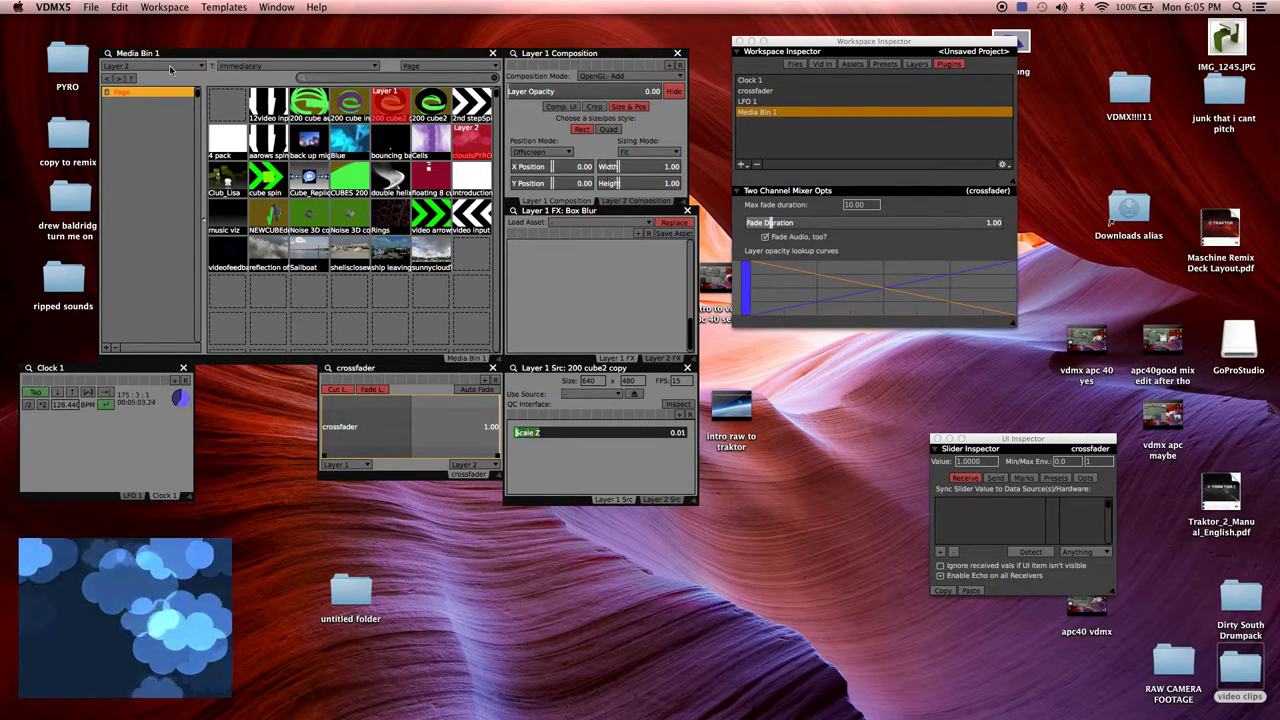
Play the 12video input clip on Layer 1 and return the crossfader to 0.00
left_click(170, 69)
left_click(195, 70)
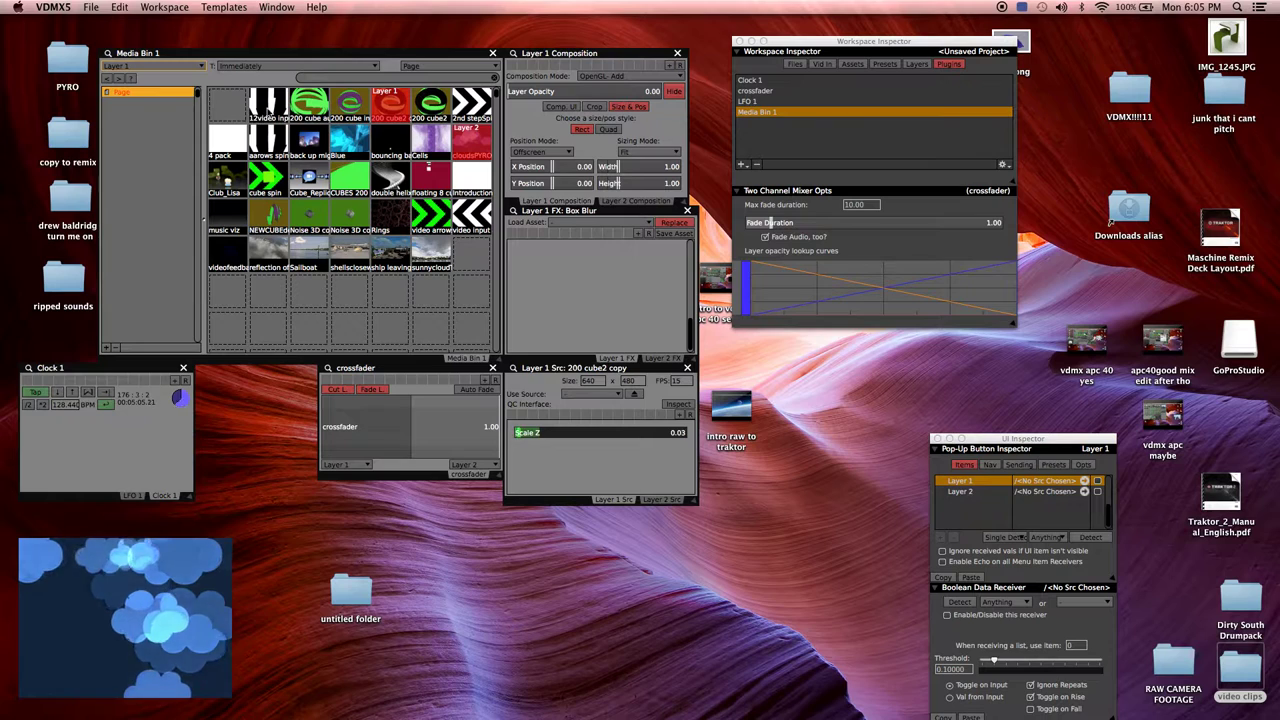
left_click(271, 106)
left_click_drag(491, 426, 321, 392)
Toggle the media bin's target to Layer 2 and back to Layer 1
left_click(200, 70)
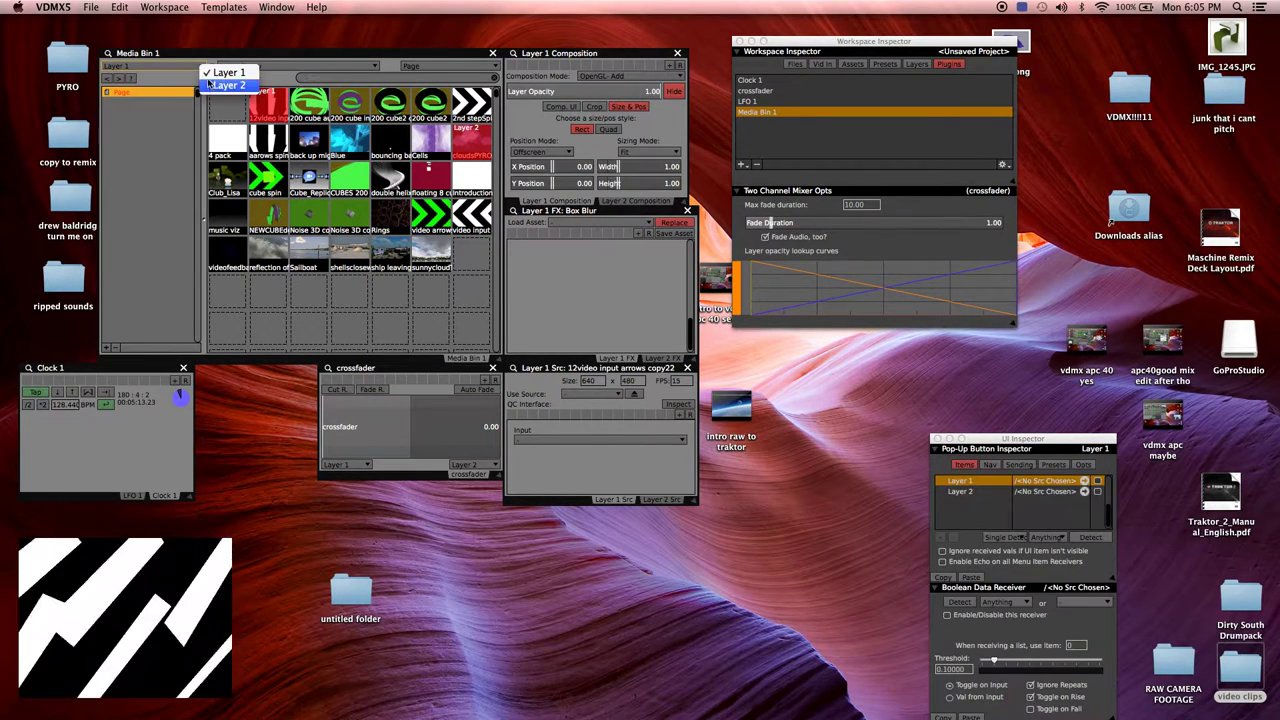
left_click(205, 83)
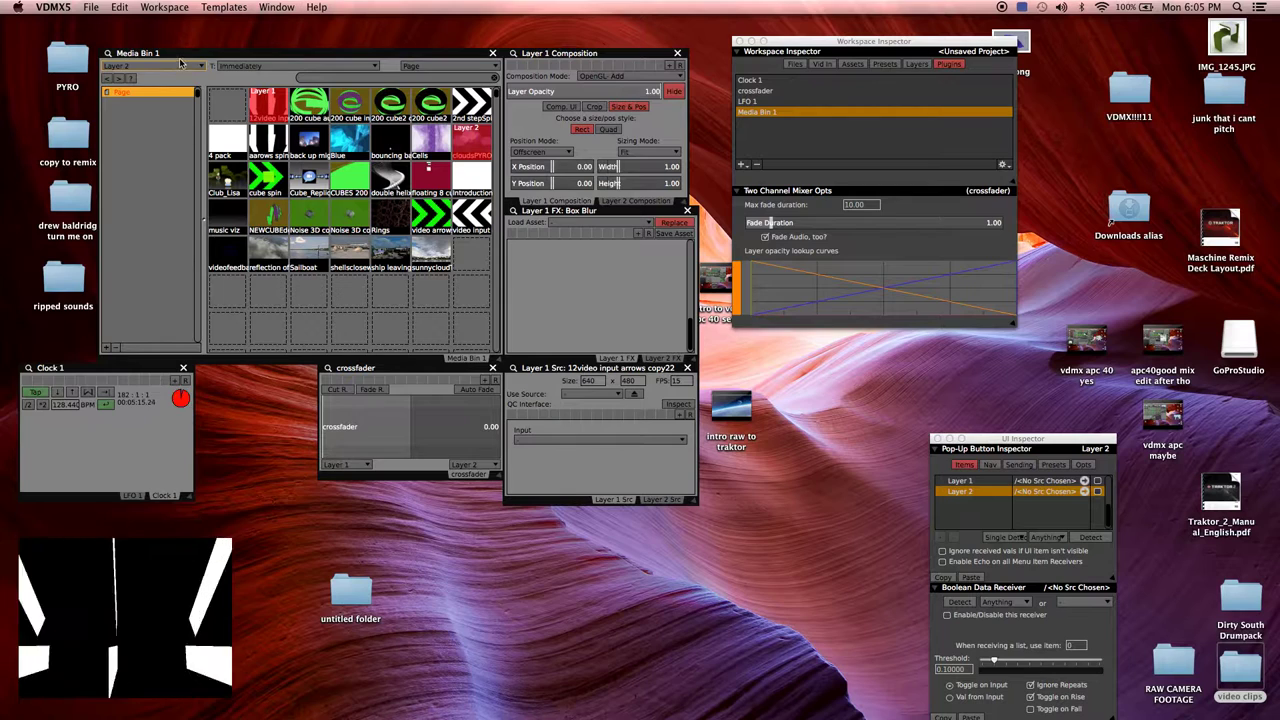
left_click(183, 69)
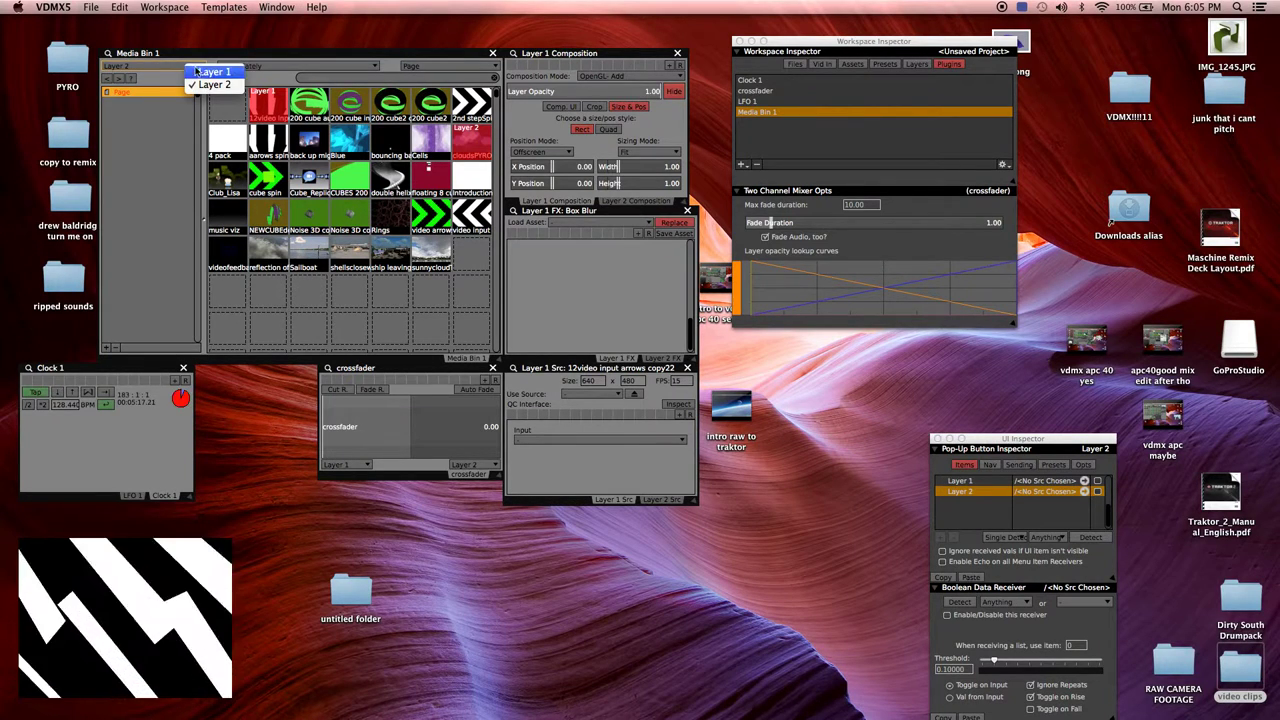
left_click(181, 73)
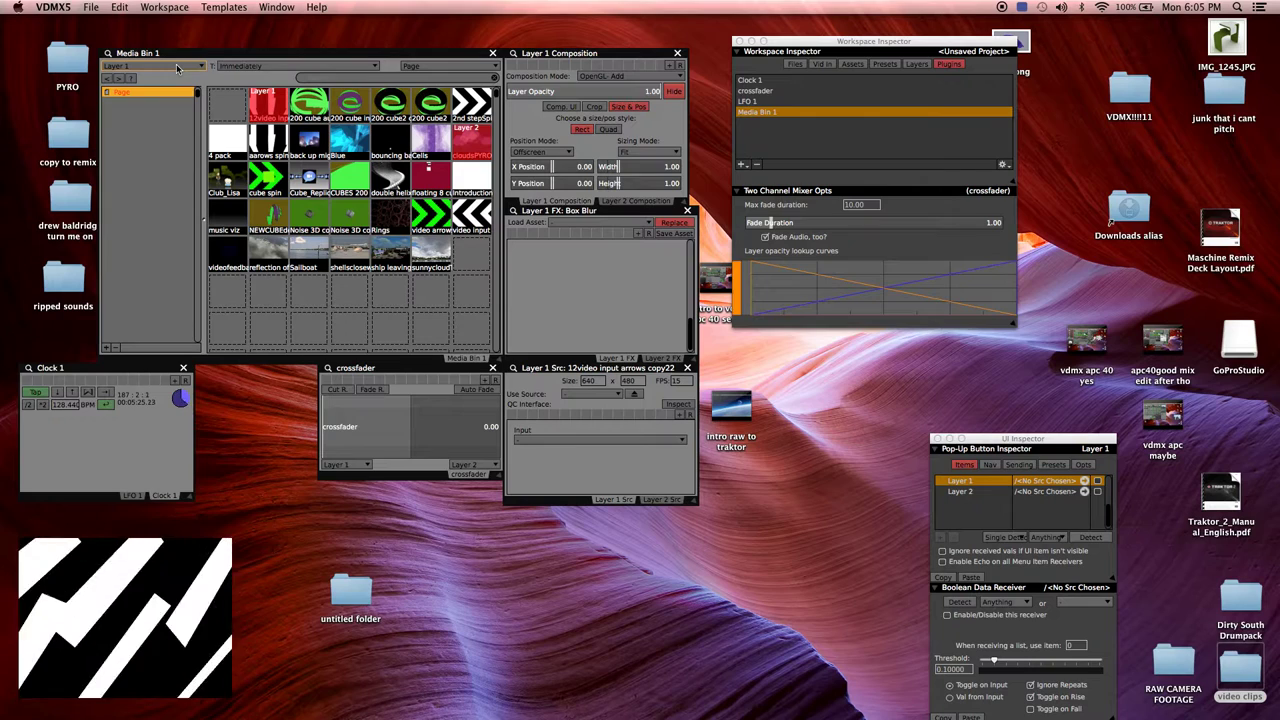
In the UI Inspector, map the media bin's Layer 1 and Layer 2 choices to keys 1 and 2
left_click(276, 7)
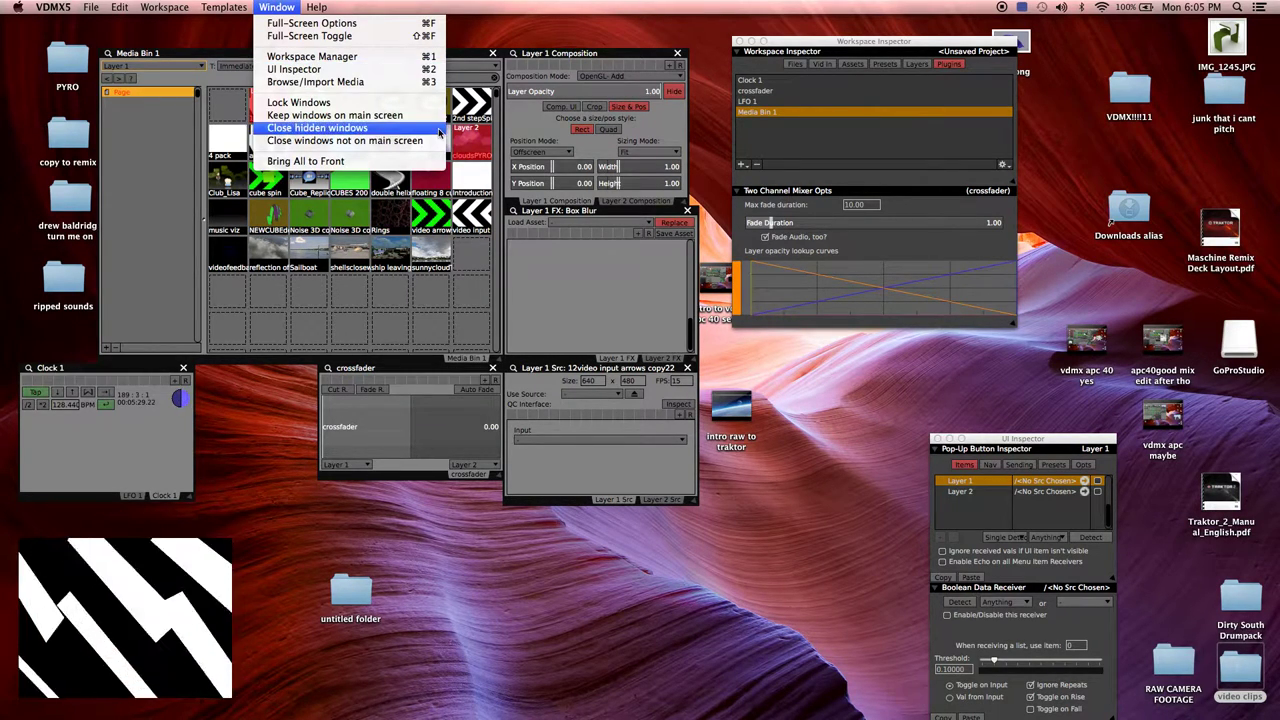
left_click(1000, 440)
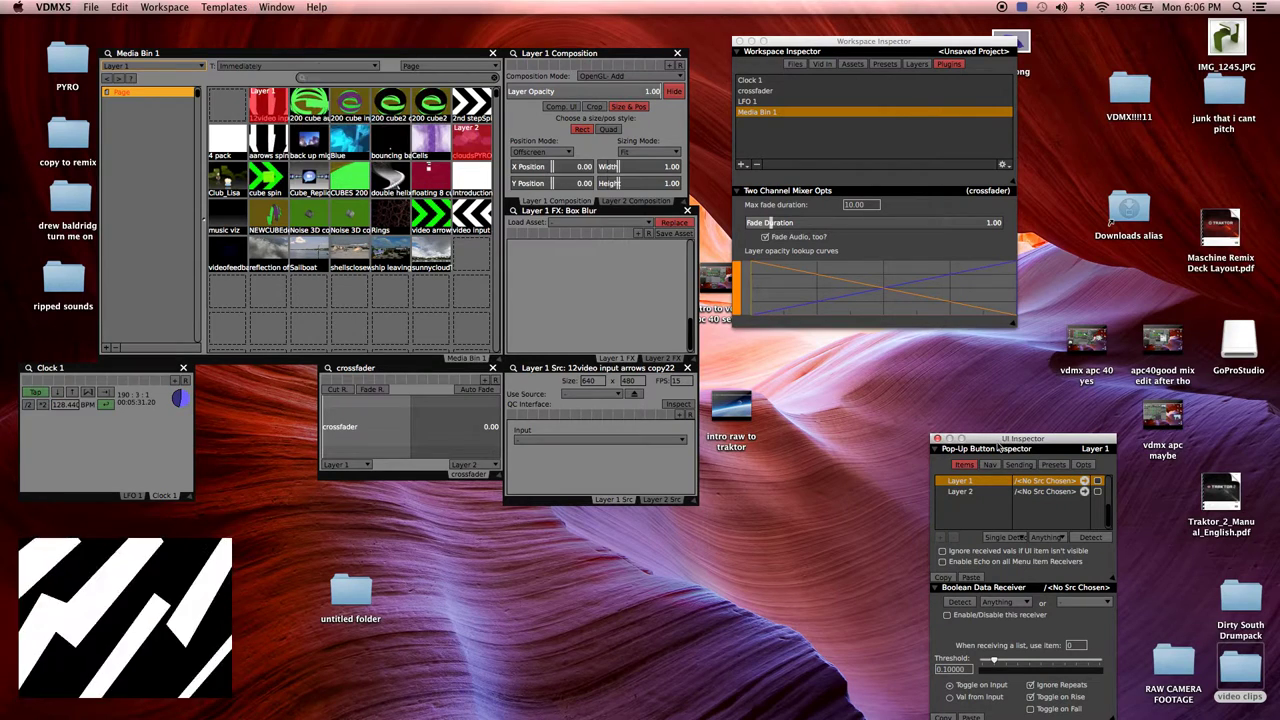
left_click(962, 492)
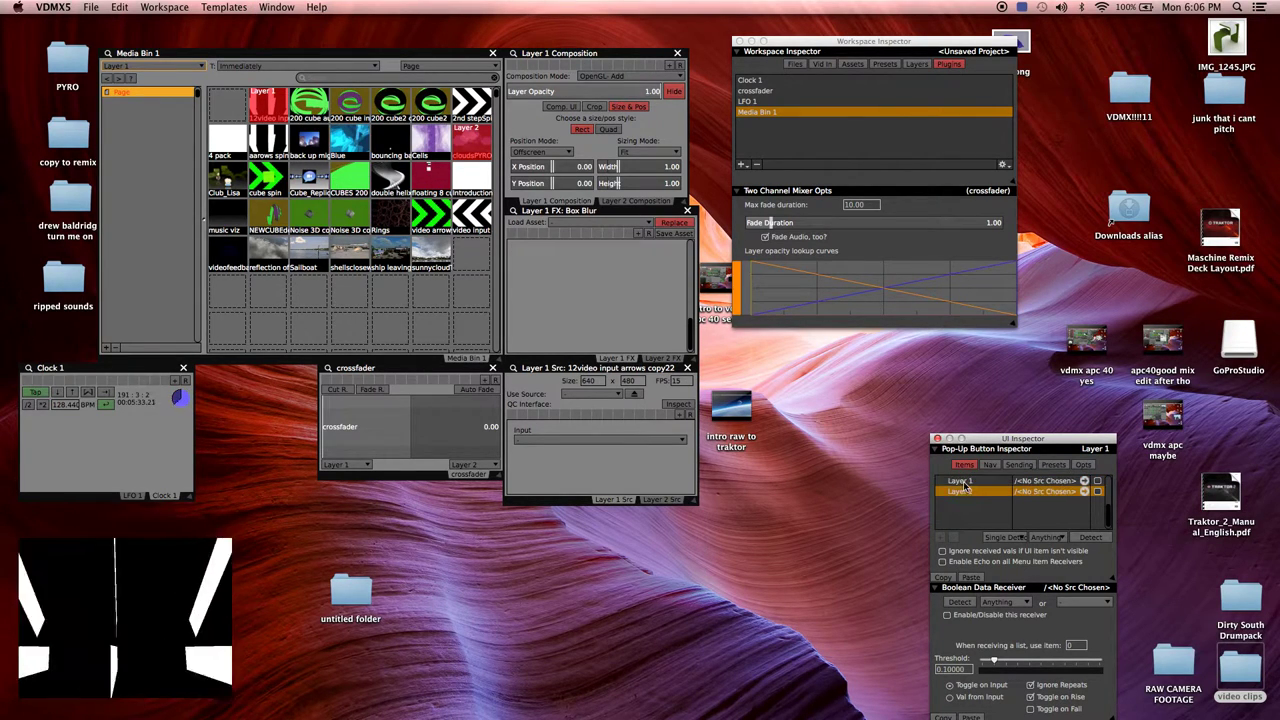
left_click(962, 482)
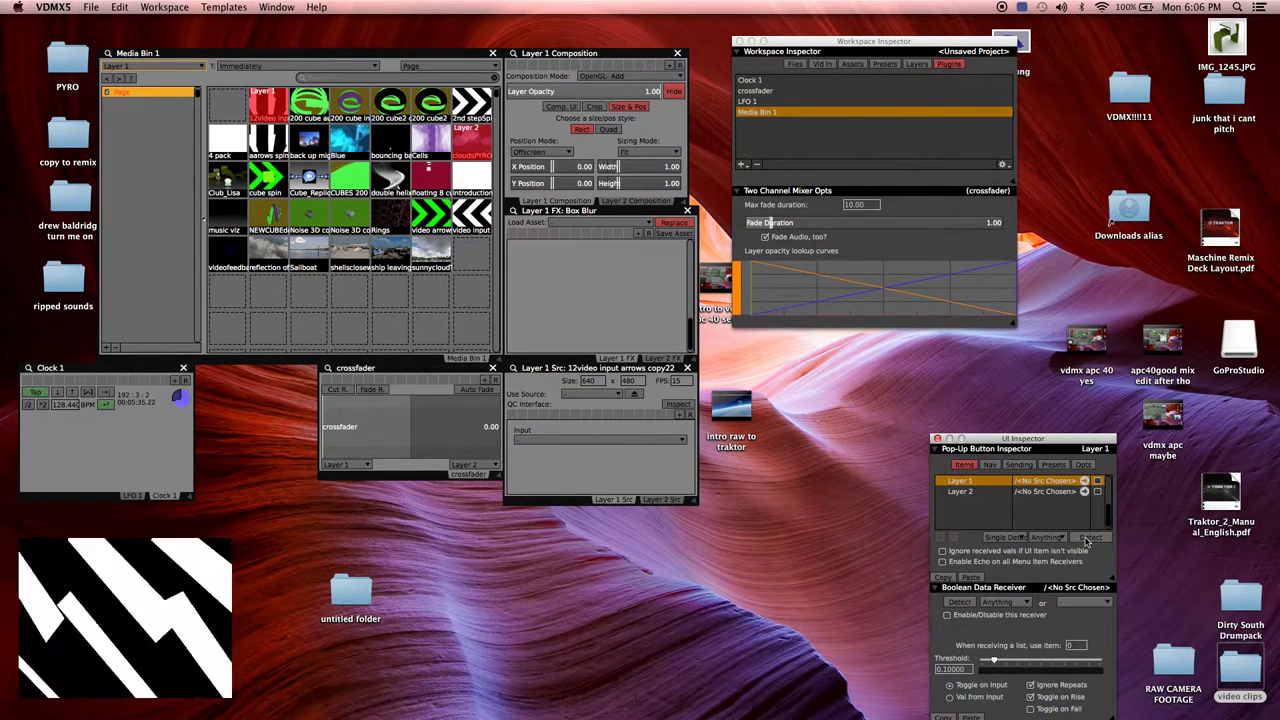
left_click(960, 492)
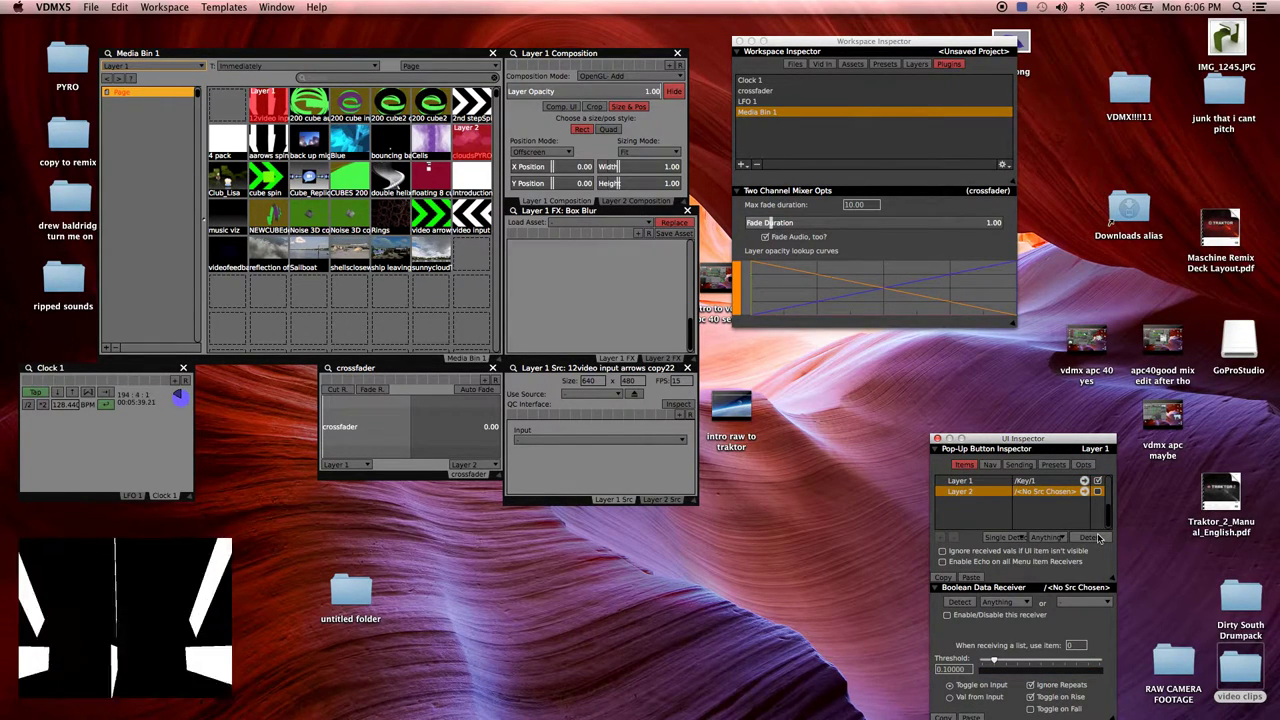
key("2")
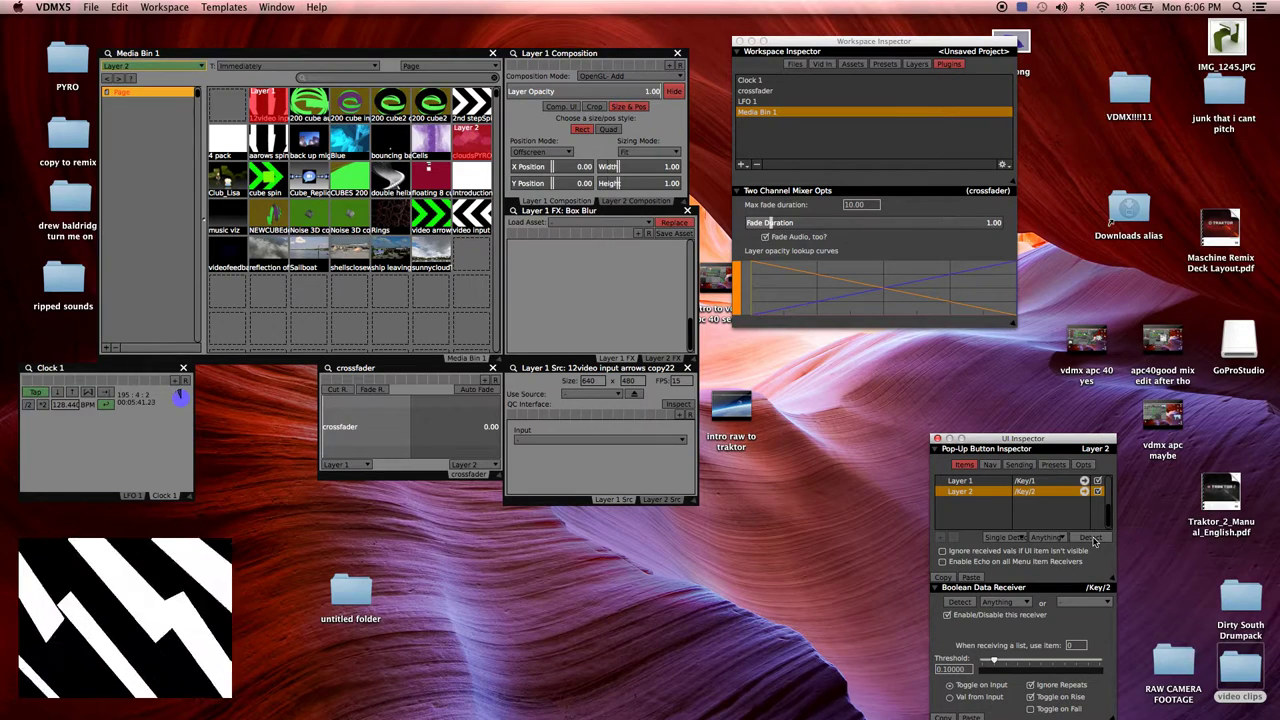
Test keys 1 and 2, ending with Layer 1 targeted
key("1")
key("2")
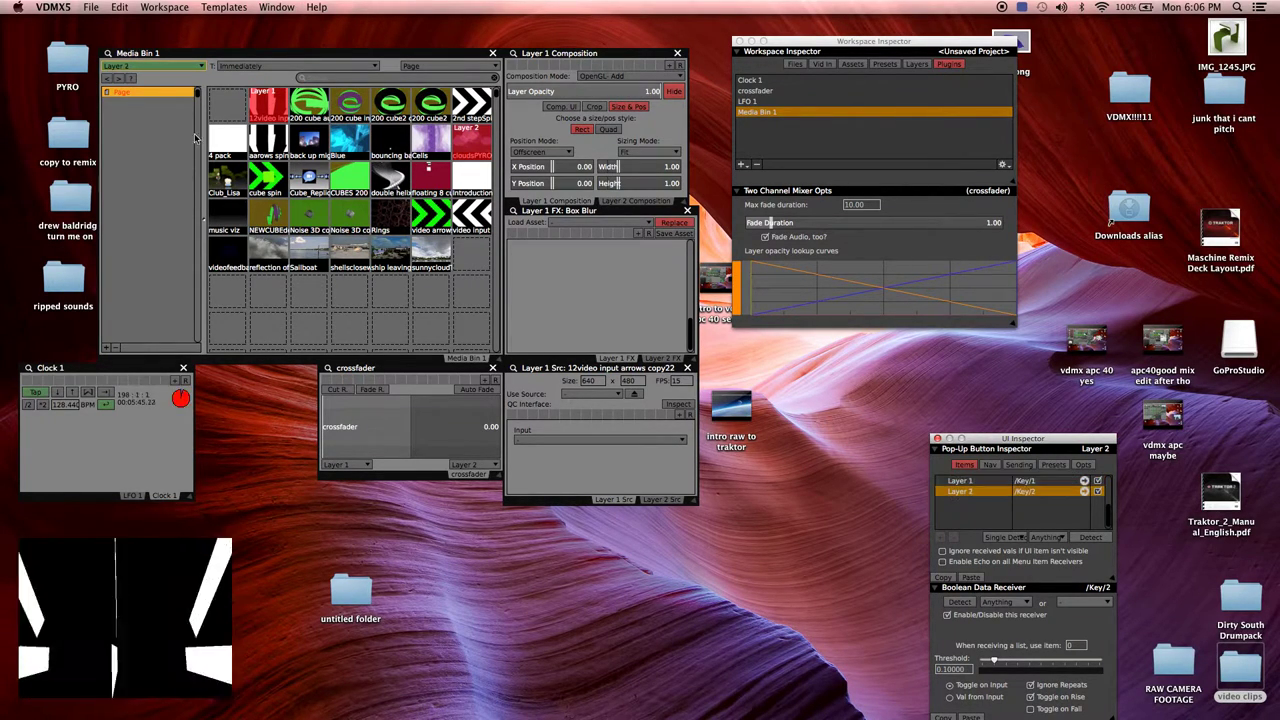
key("1")
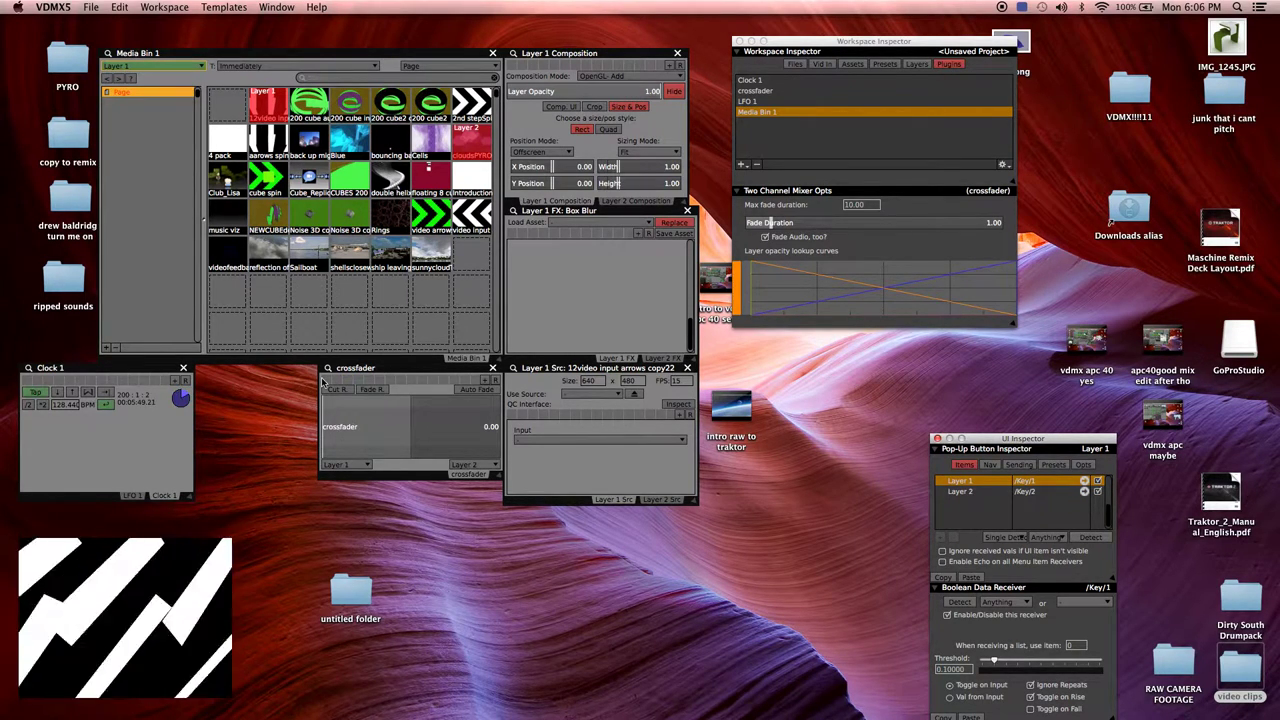
Play Blue on Layer 2 and cube spin on Layer 1, ending the crossfader at 0.00
key("2")
left_click(355, 141)
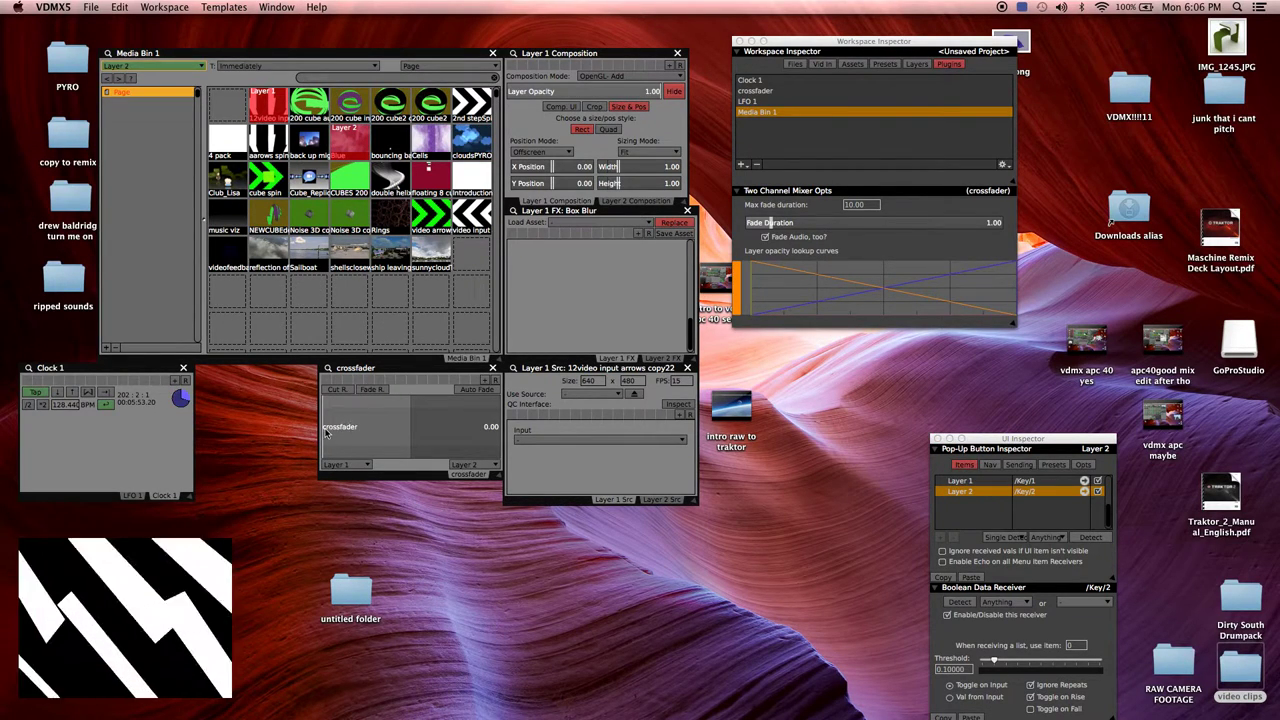
left_click_drag(325, 432, 515, 437)
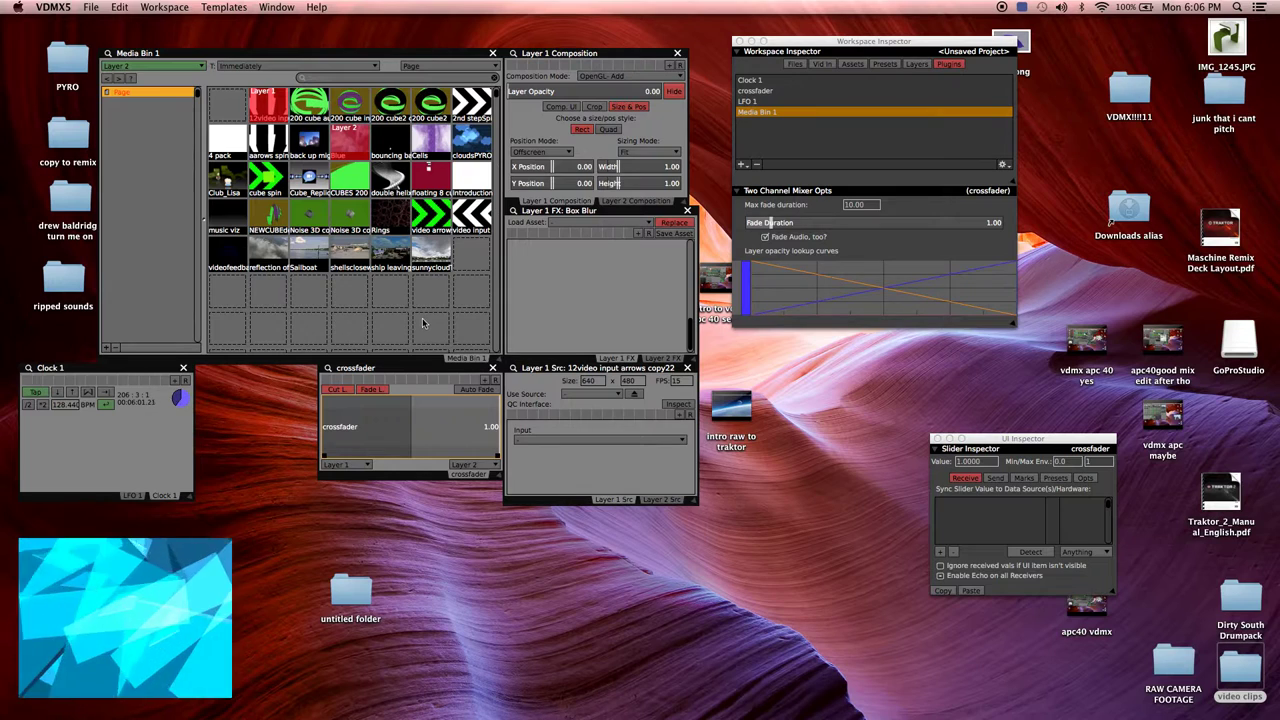
left_click(276, 180)
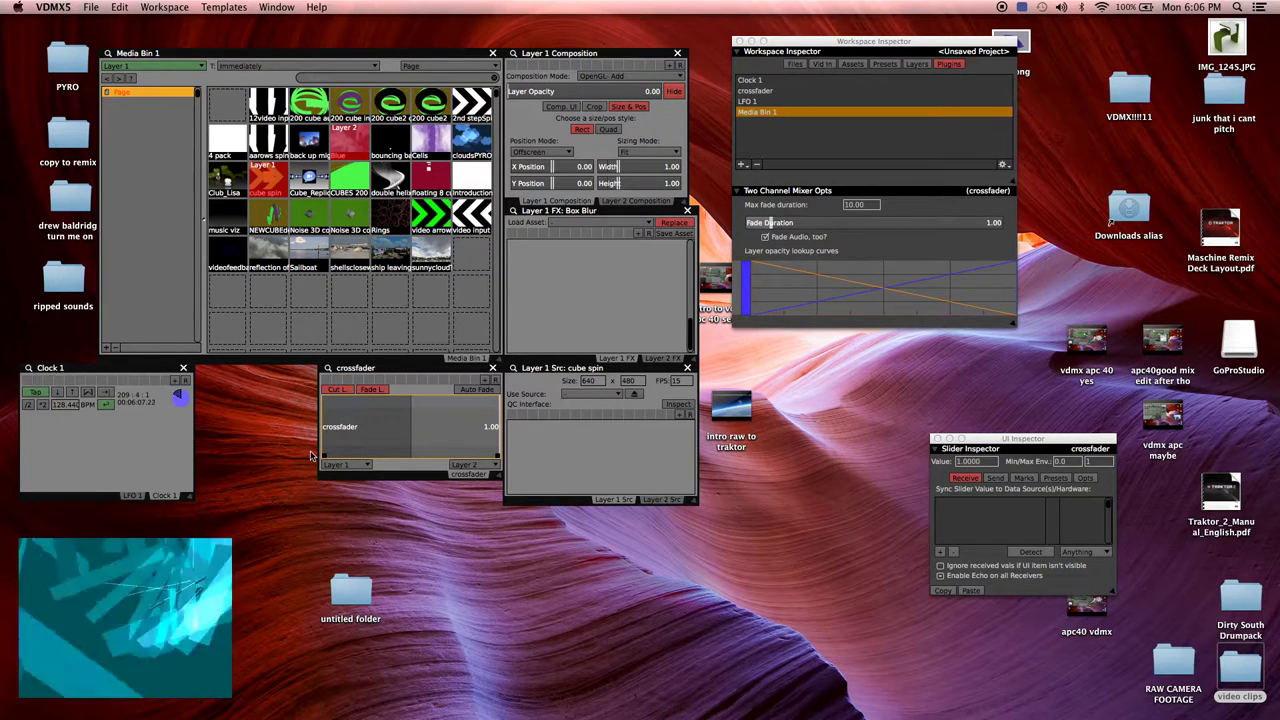
left_click_drag(497, 428, 322, 458)
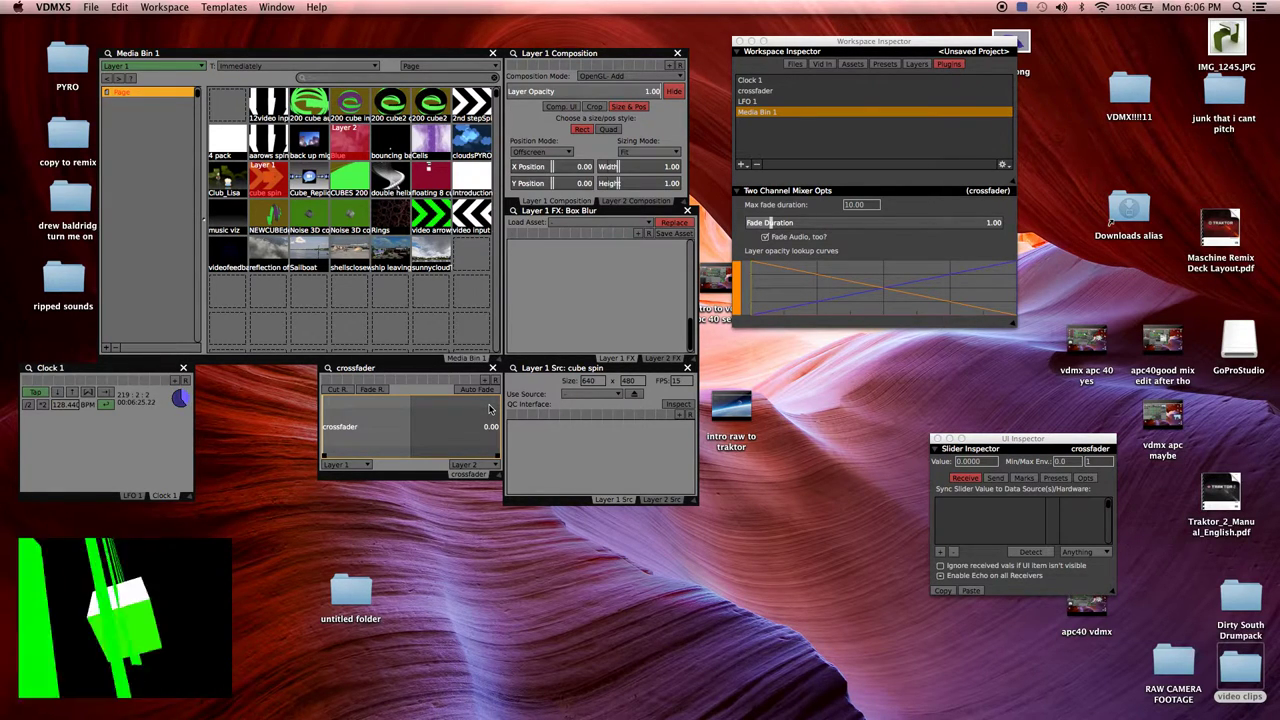
Load the APC20 Example template from the Templates menu
left_click(241, 5)
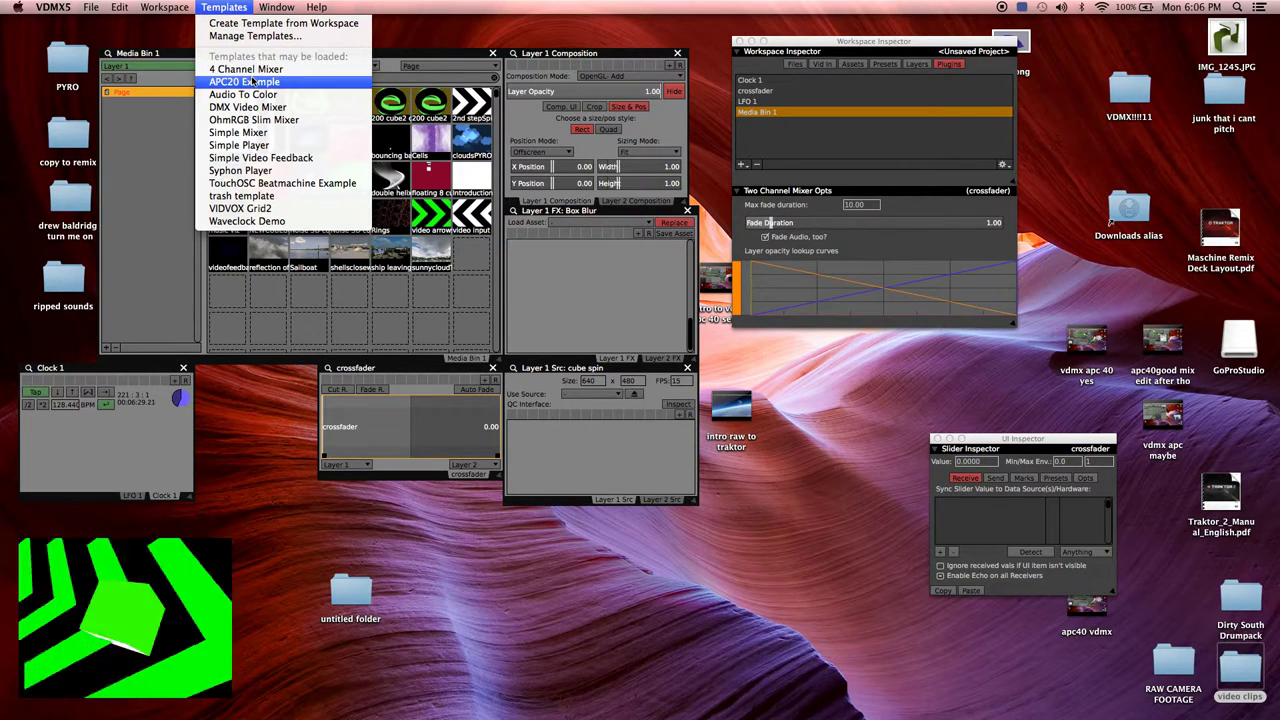
left_click(249, 82)
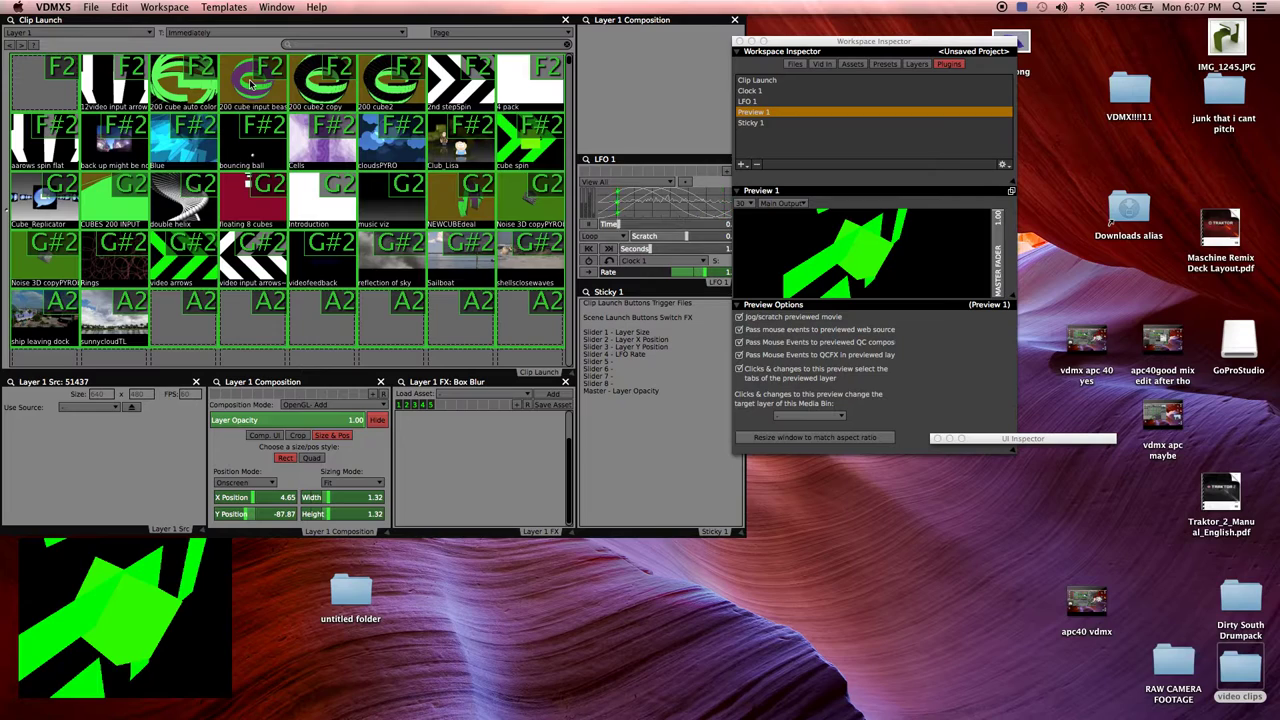